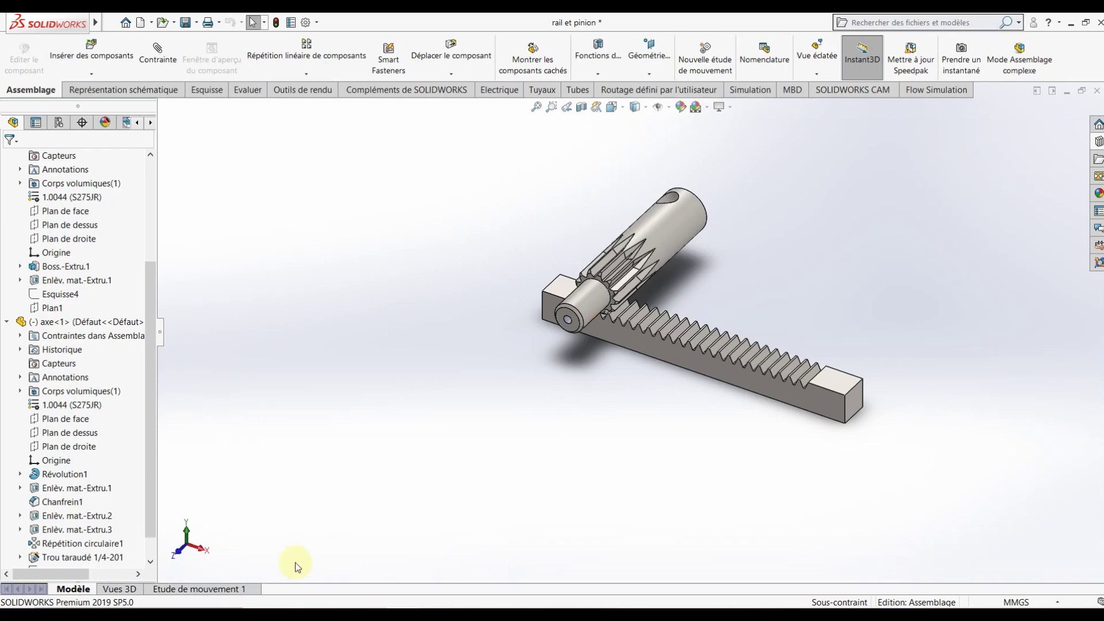
Play the existing motion study animation, then return to the model view
left_click(224, 591)
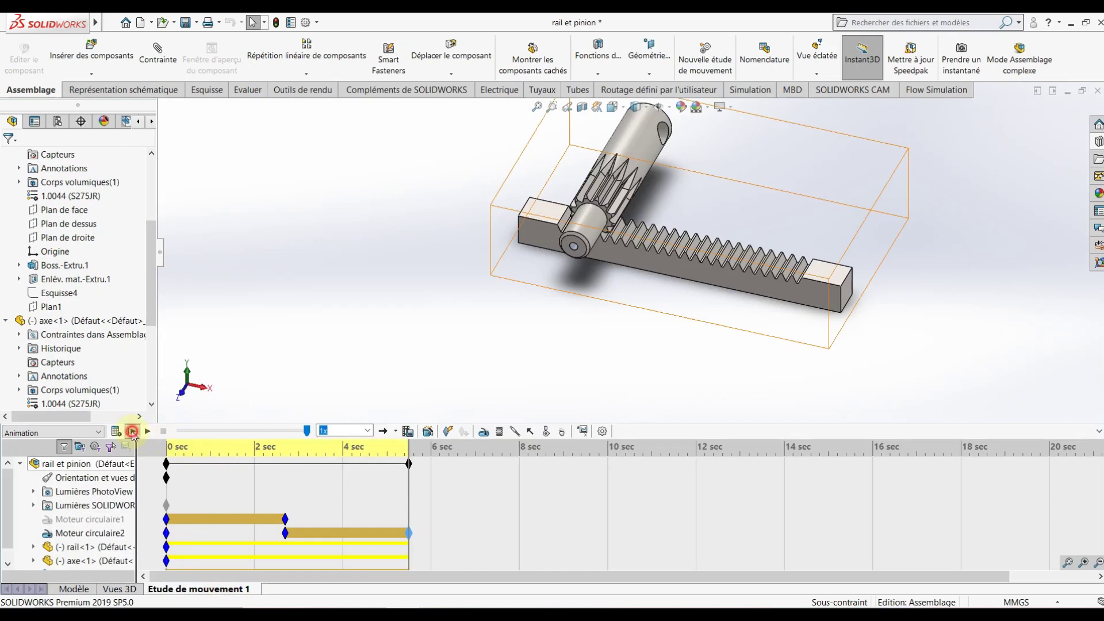
left_click(132, 433)
left_click(61, 592)
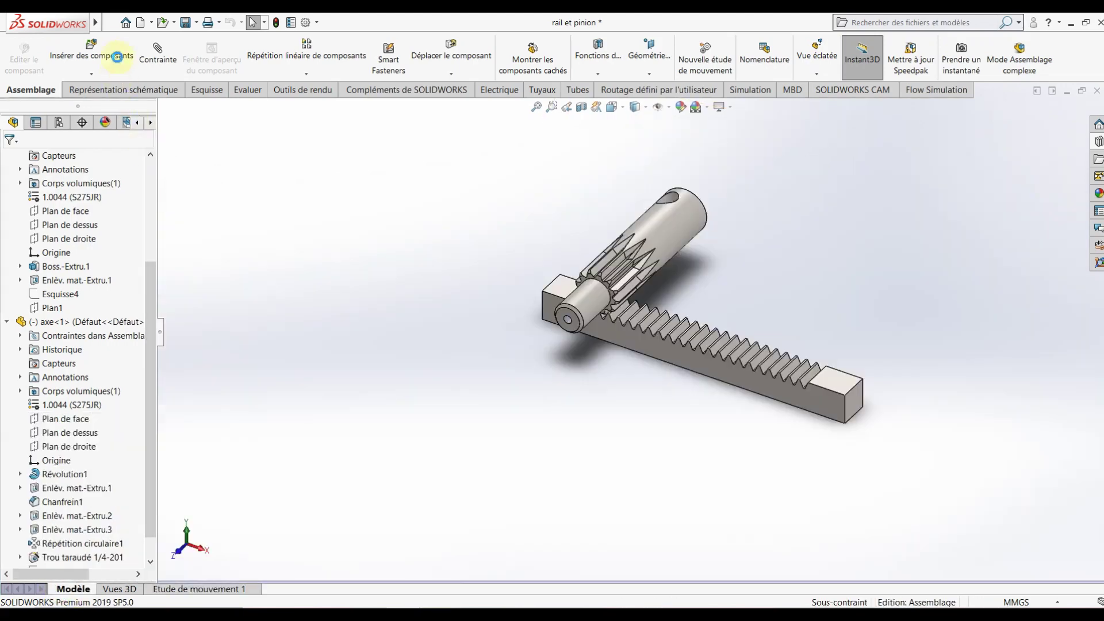
Create a new document from the Assemblage template
key("ctrl+n")
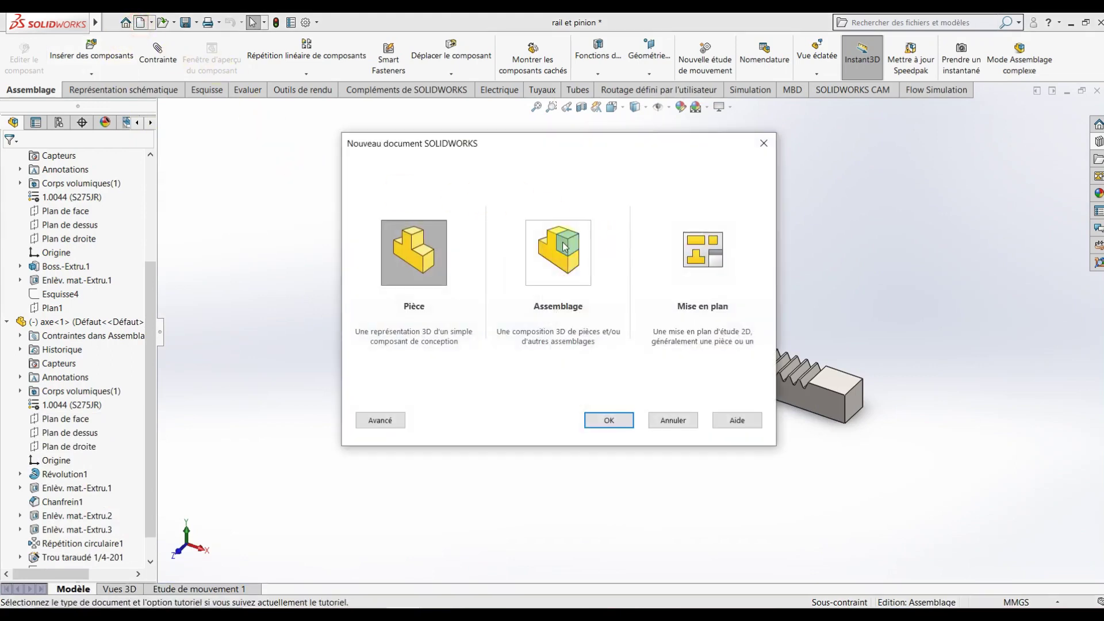
left_click(558, 253)
left_click(607, 420)
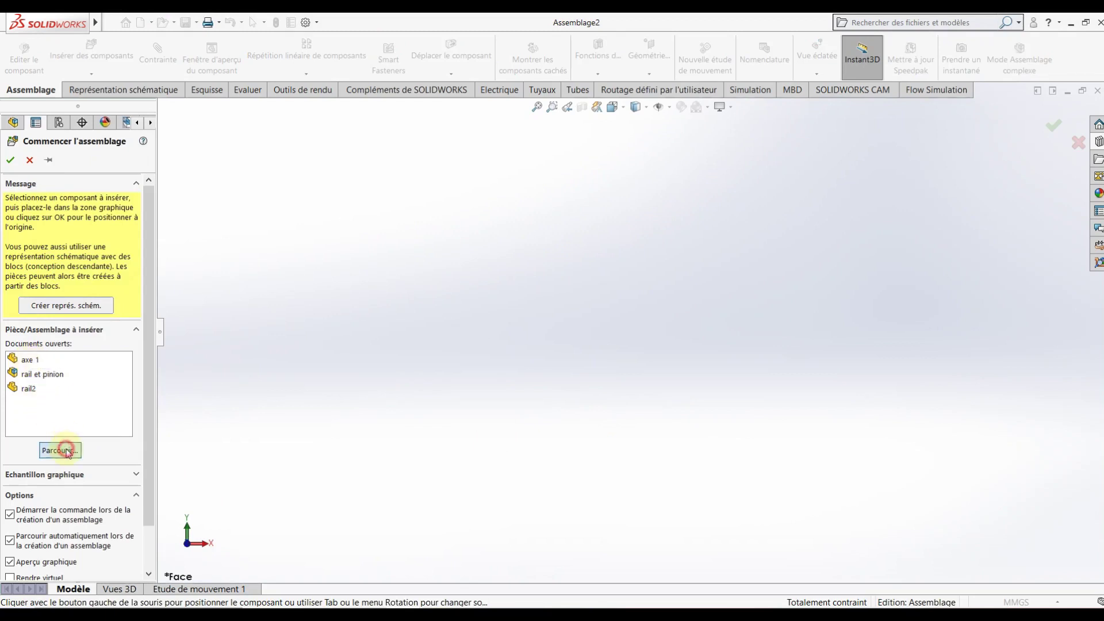
Browse for the parts and load axe 1 and rail2 for insertion
left_click(60, 450)
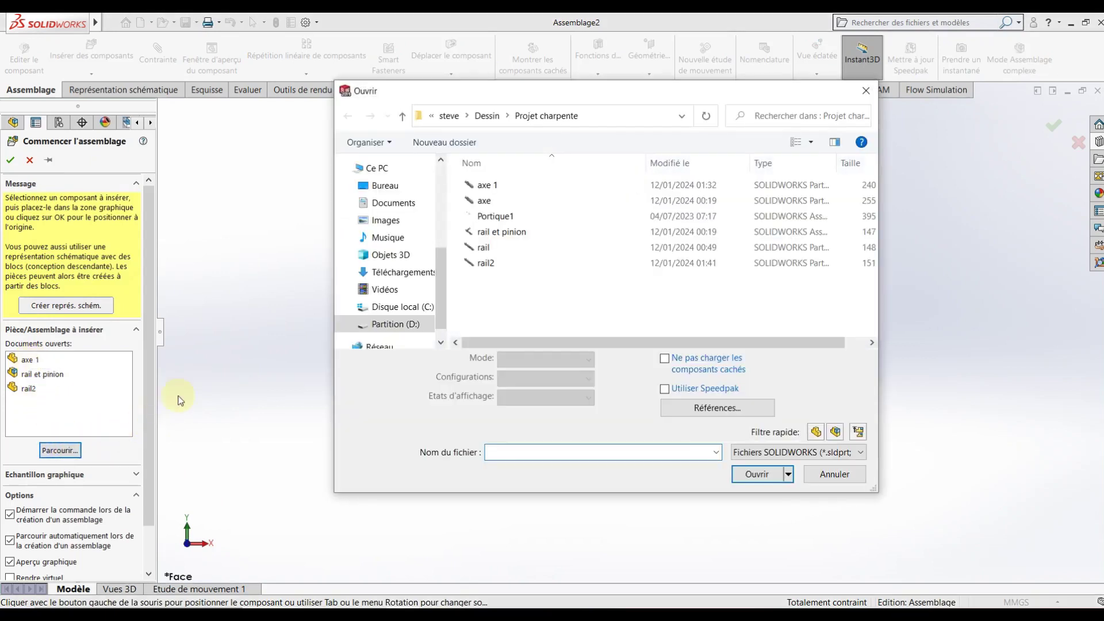
left_click(522, 191)
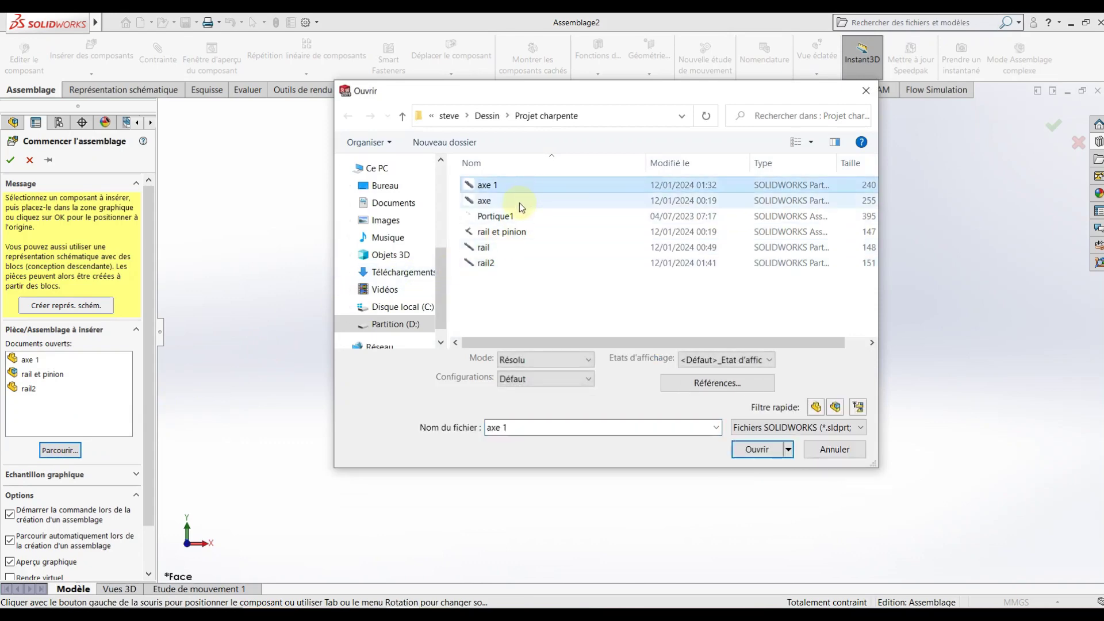
left_click(507, 263, "ctrl")
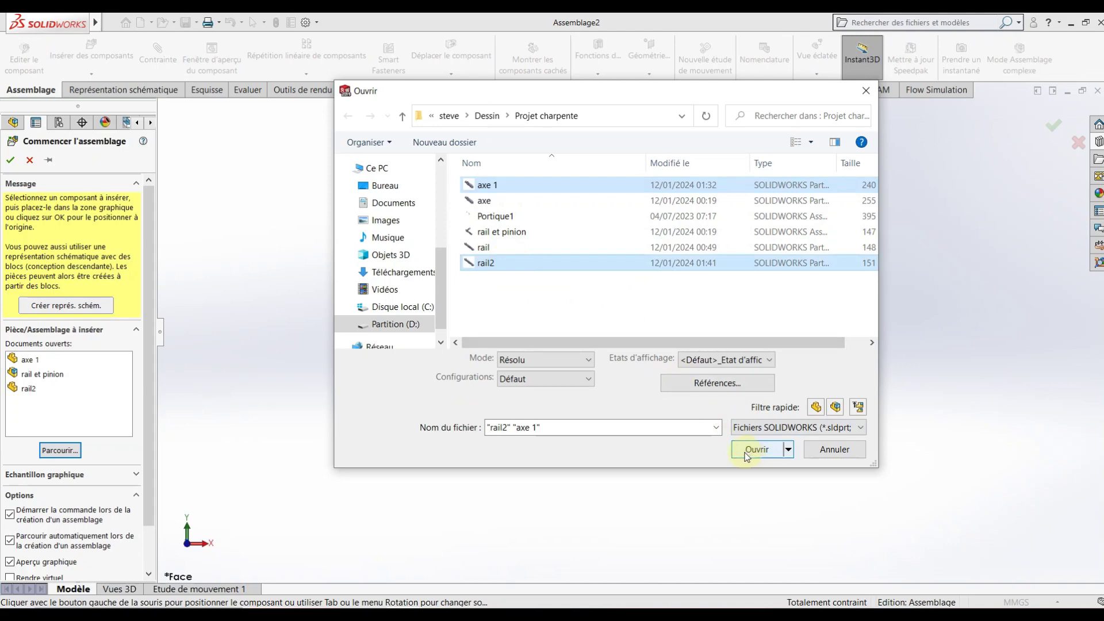
left_click(745, 449)
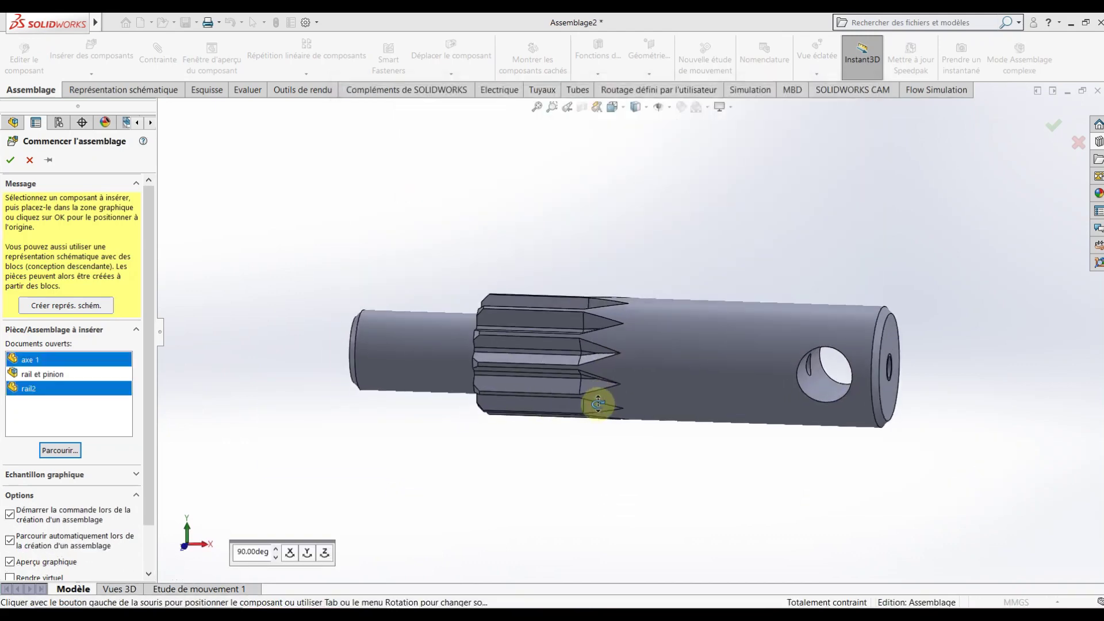
Place the axe 1 shaft and the rail2 rack in Assemblage2
middle_click_drag(598, 404, 572, 468)
scroll(572, 469, "up", 10)
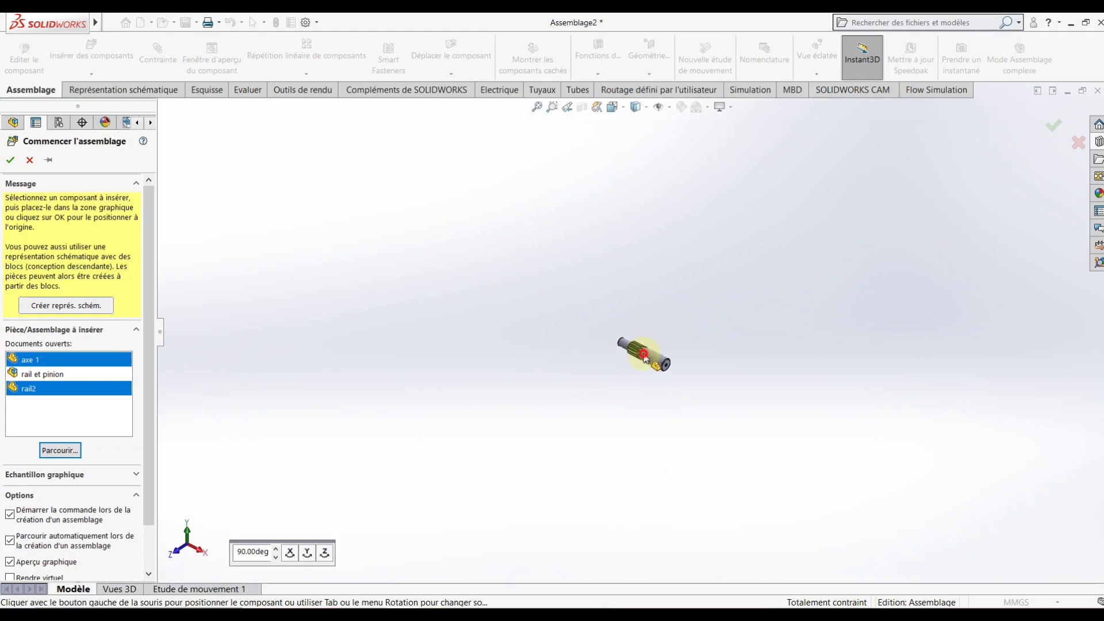
left_click(644, 357)
scroll(662, 353, "down", 5)
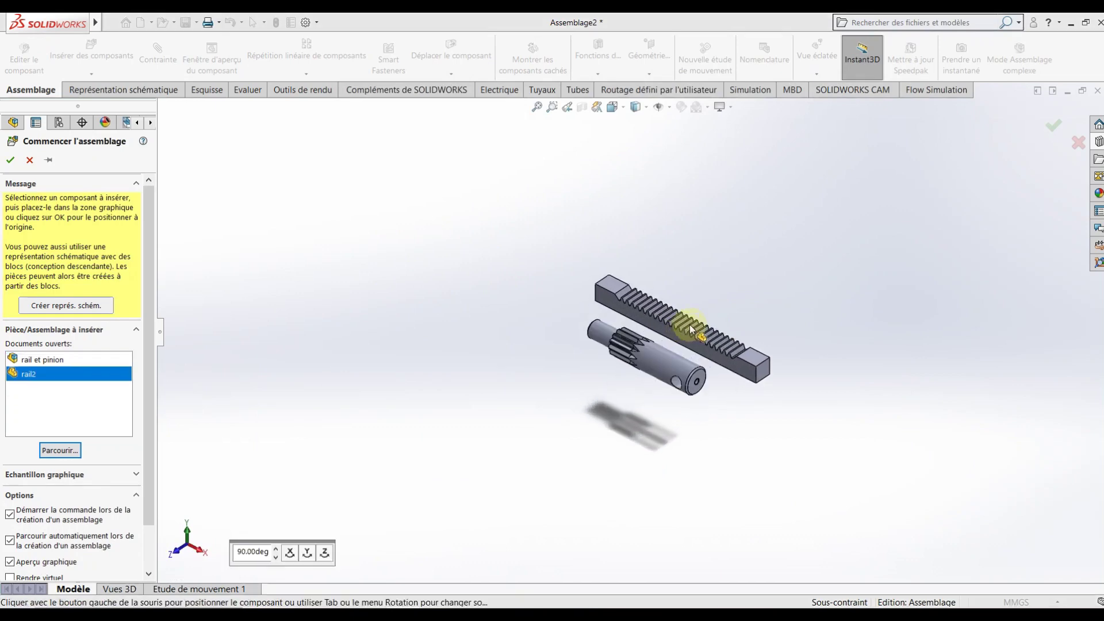
left_click(724, 316)
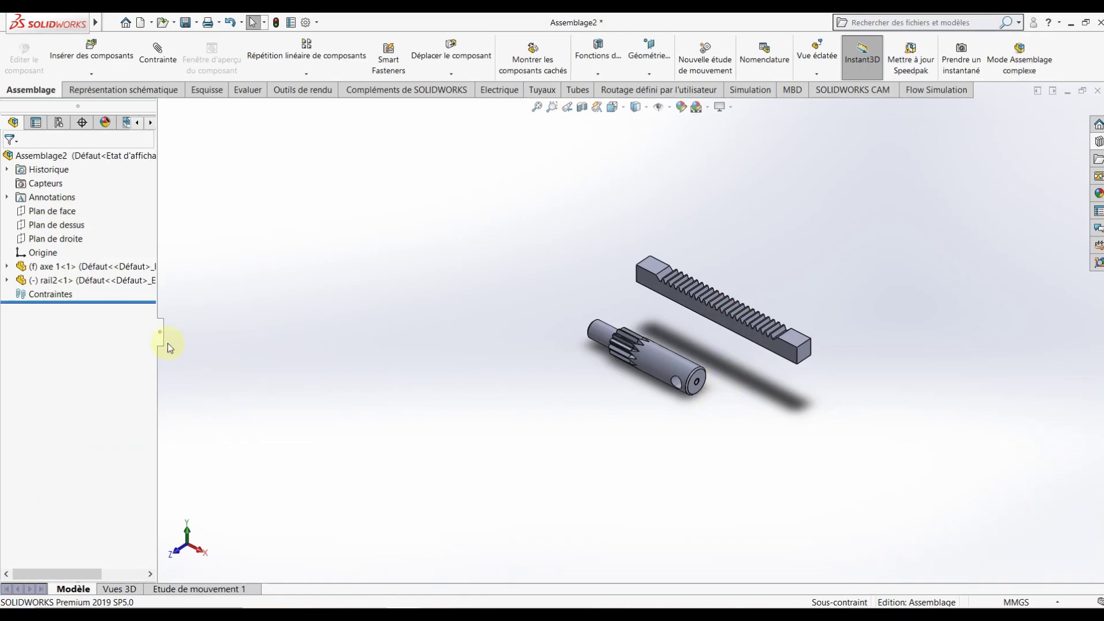
Release (Libérer) the axe 1 shaft and drag it above the rack
right_click(46, 267)
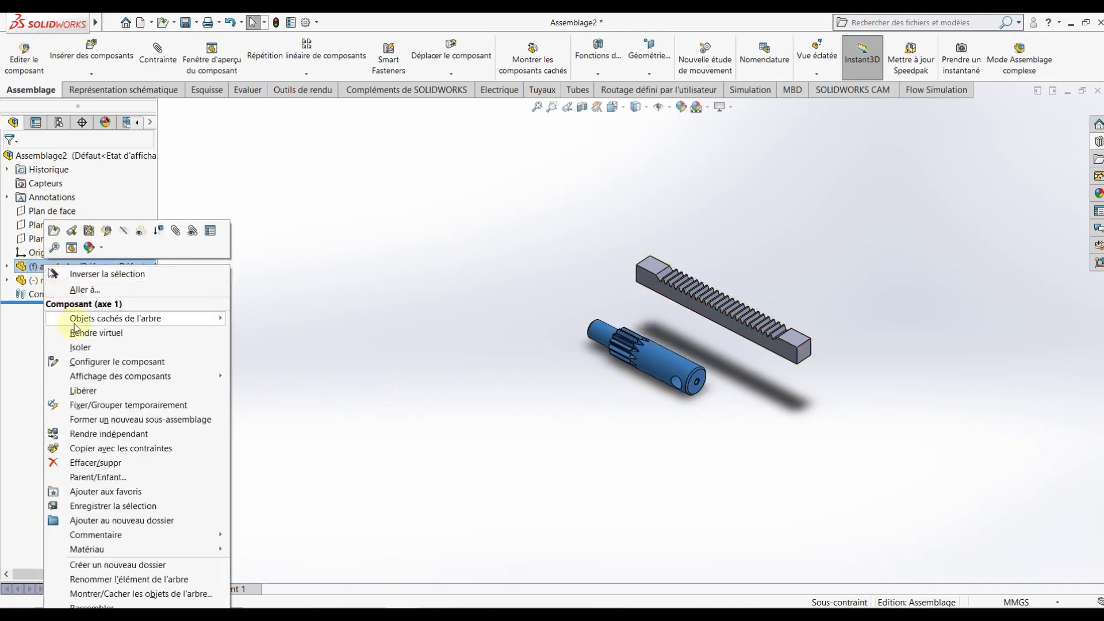
left_click(85, 390)
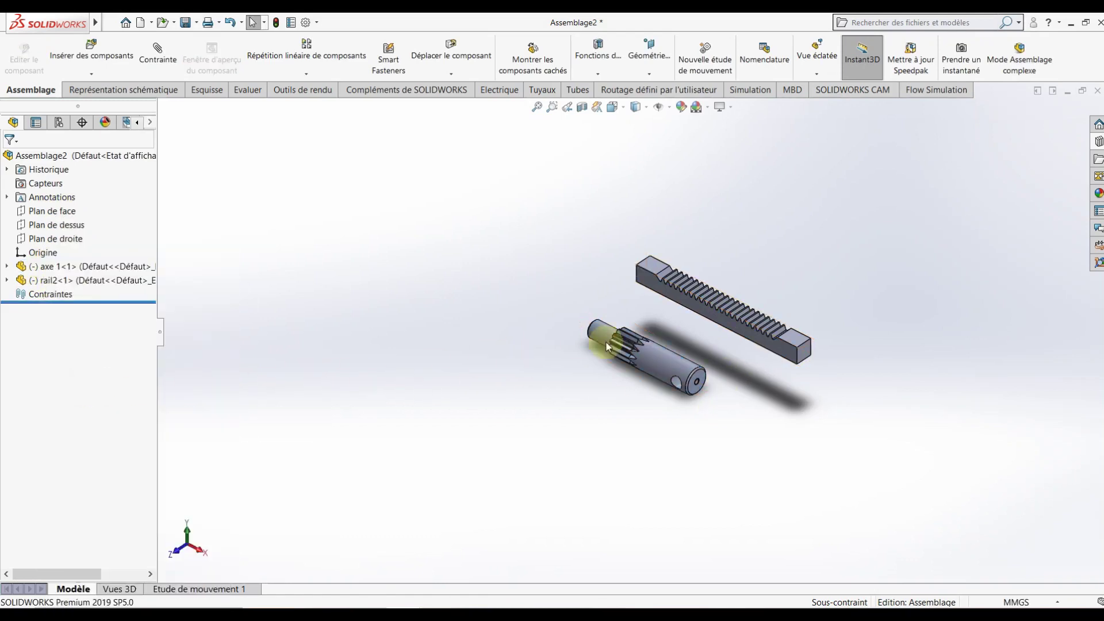
left_click_drag(607, 347, 798, 215)
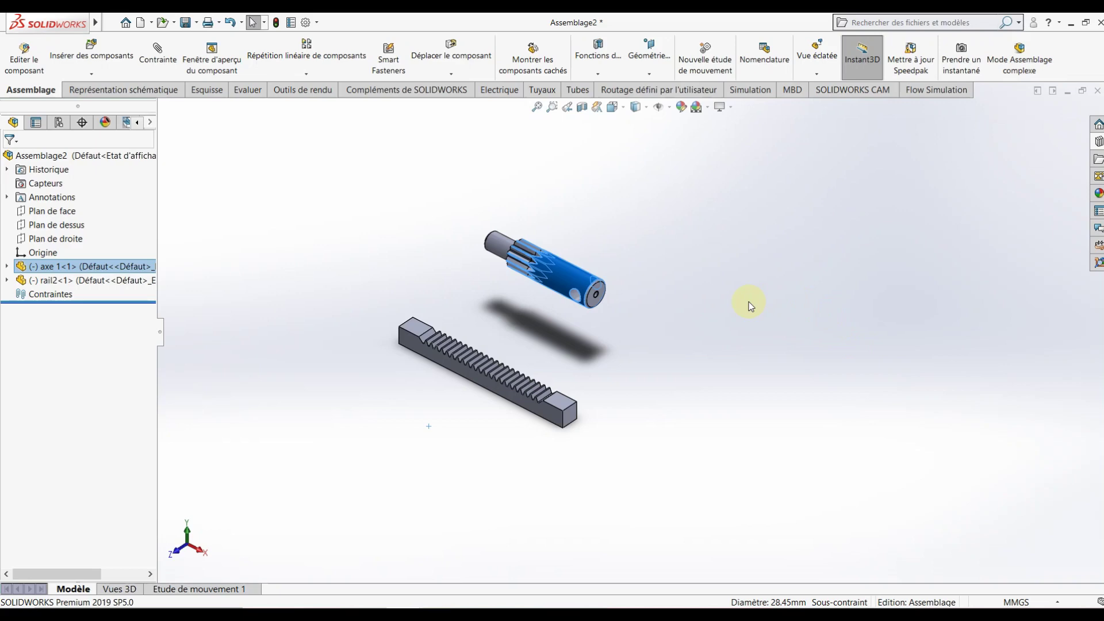
Open the axe 1 part in its own window
middle_click_drag(412, 265, 525, 326)
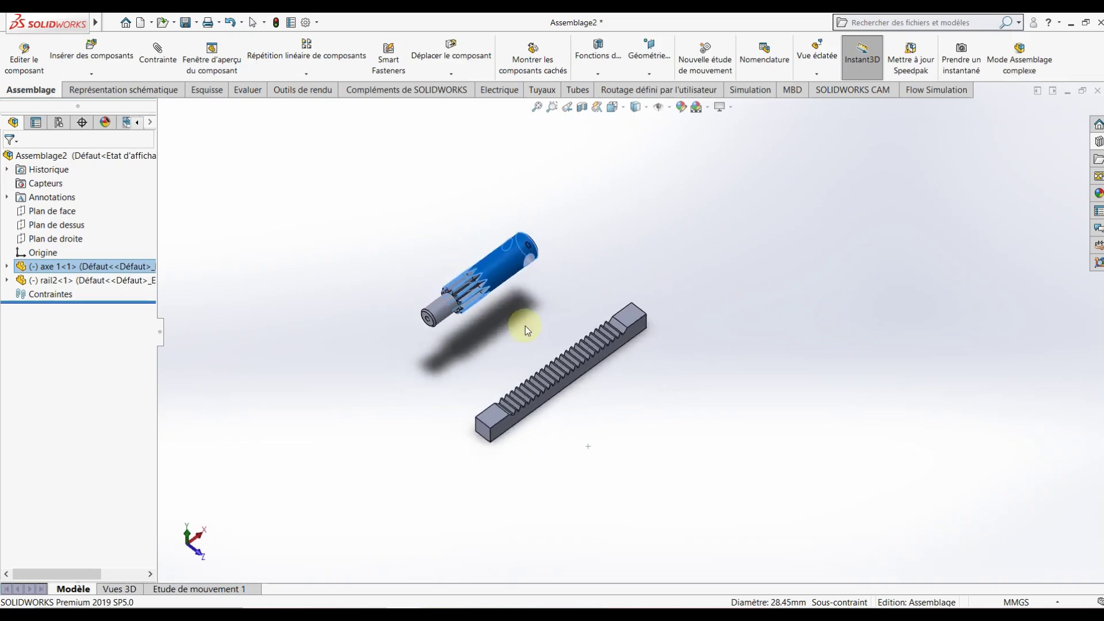
left_click(505, 322)
scroll(473, 307, "down", 5)
scroll(473, 306, "down", 2)
right_click(518, 327)
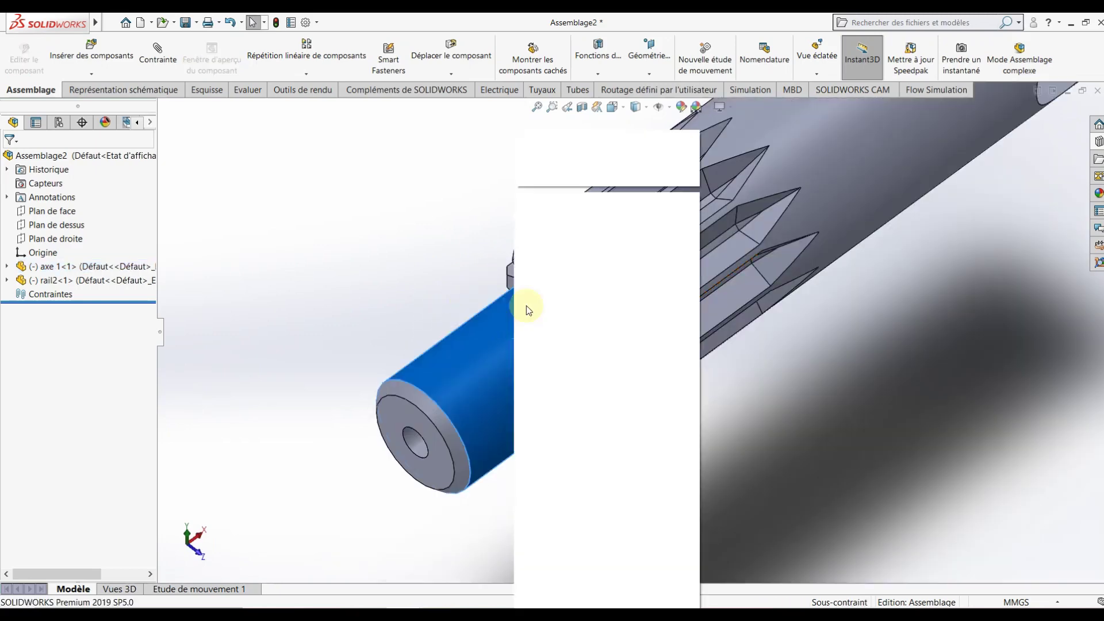
left_click(523, 144)
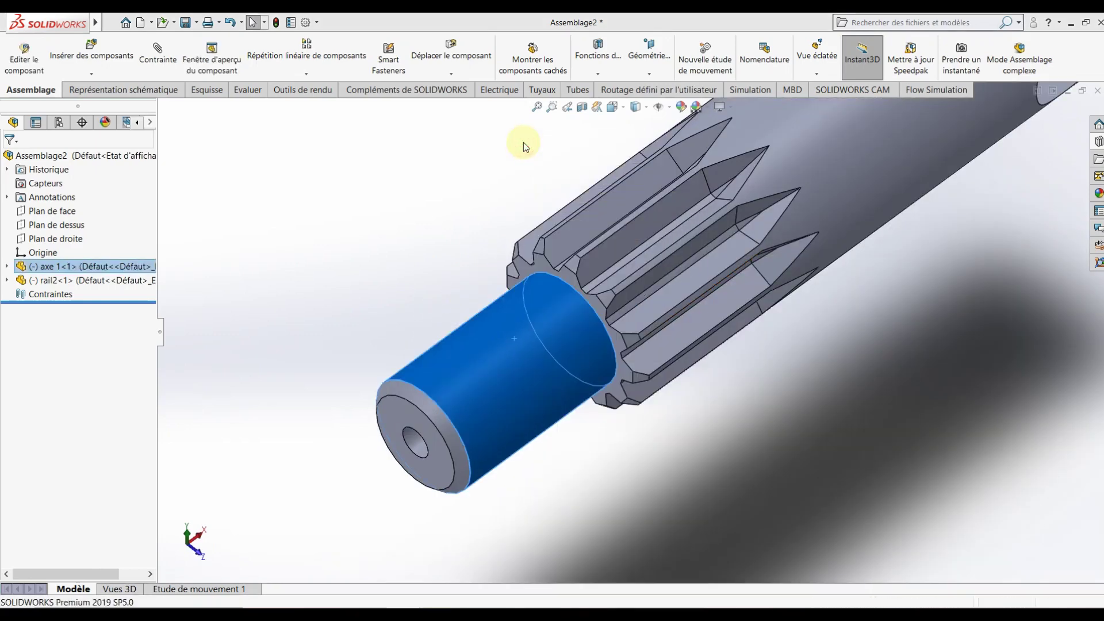
Start a sketch on the pinion face and view it Normal To
scroll(568, 342, "down", 3)
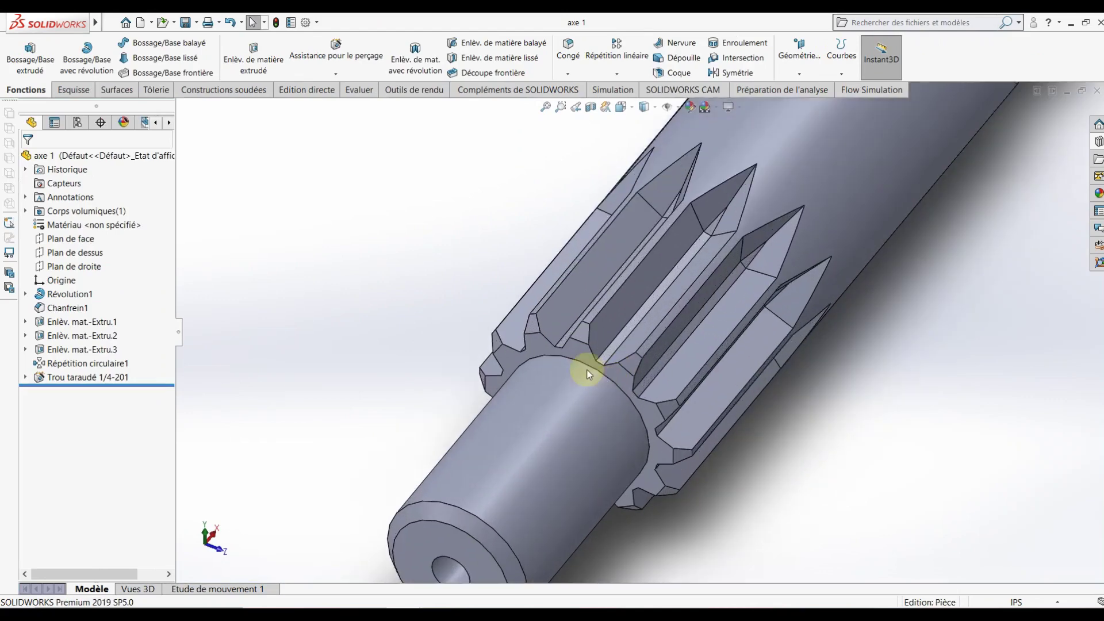
right_click(581, 348)
left_click(605, 305)
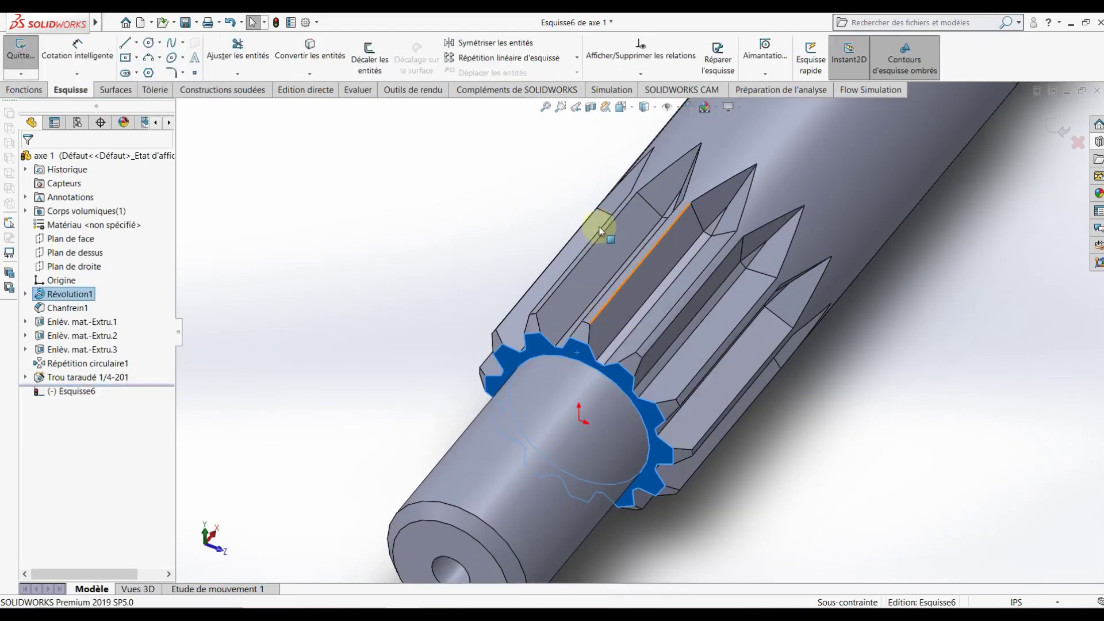
left_click(625, 108)
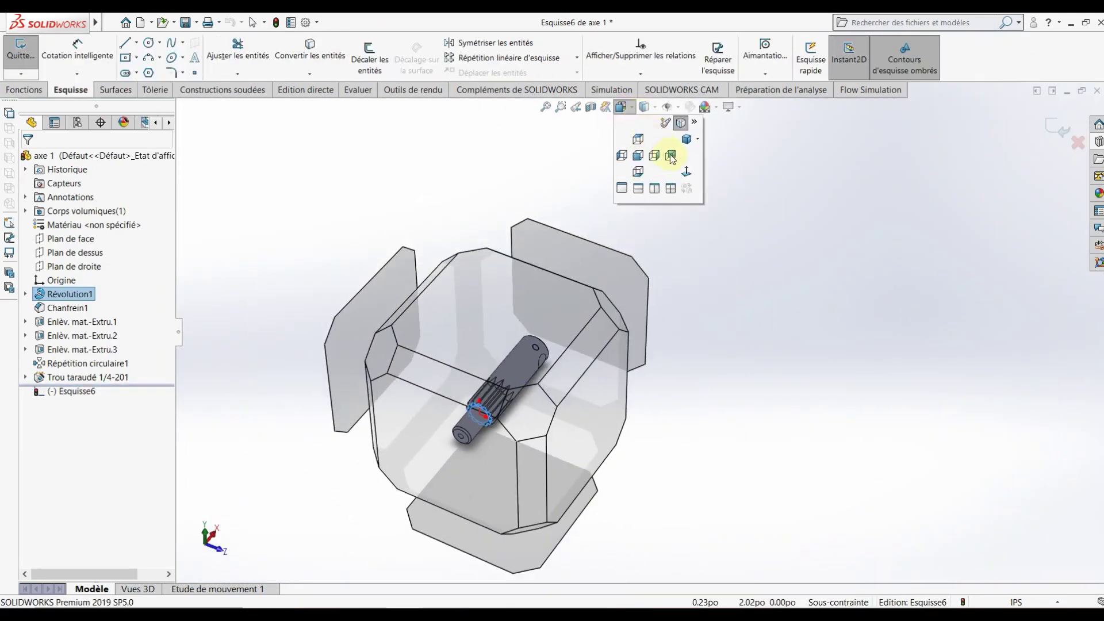
left_click(685, 171)
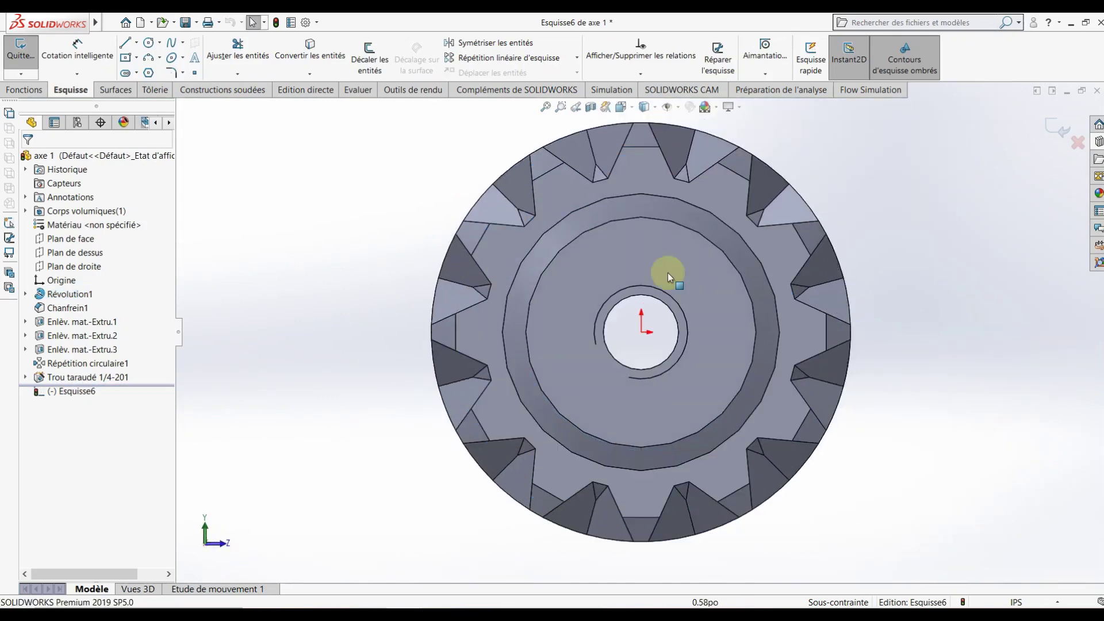
Draw a circle centred on the origin near the tooth roots
left_click(149, 43)
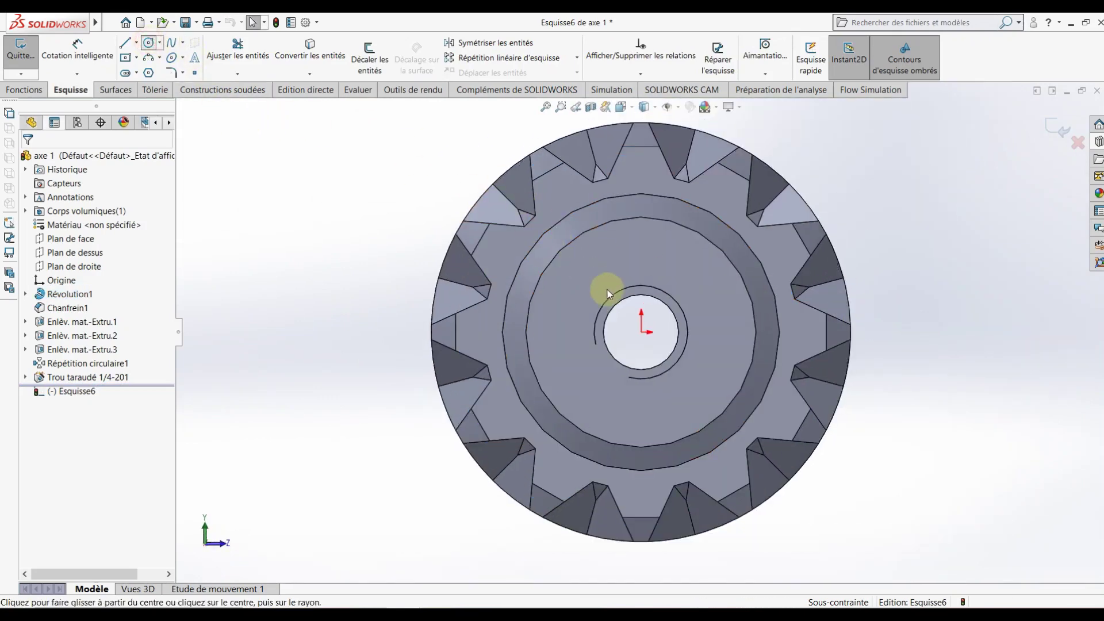
left_click(641, 332)
left_click(663, 309)
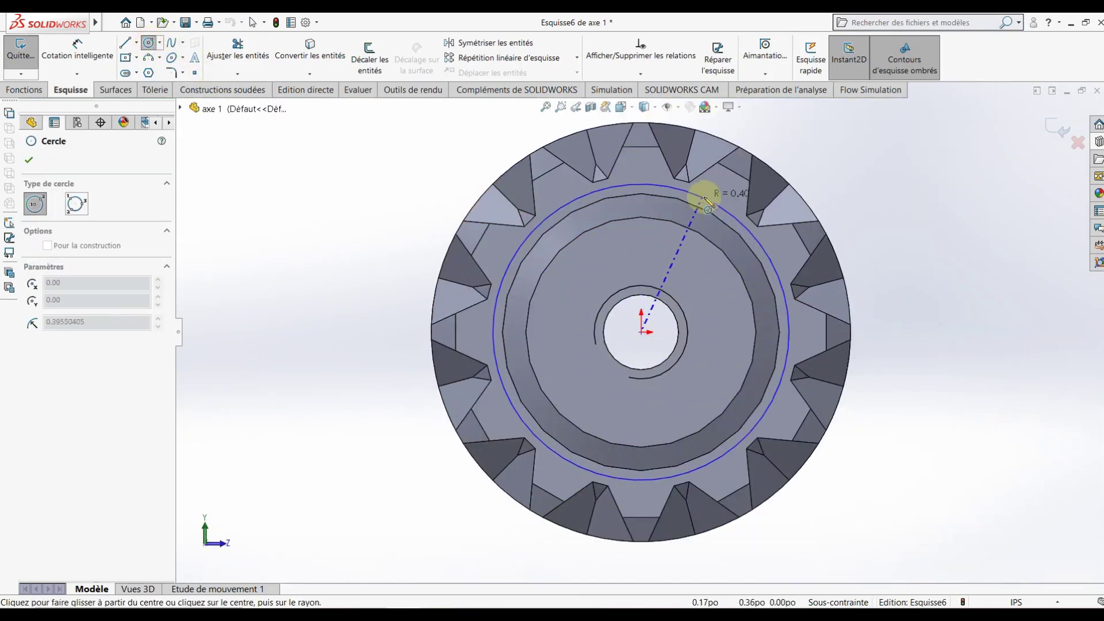
left_click(702, 192)
Dimension the circle to 1.00 diameter and exit the sketch
left_click(78, 56)
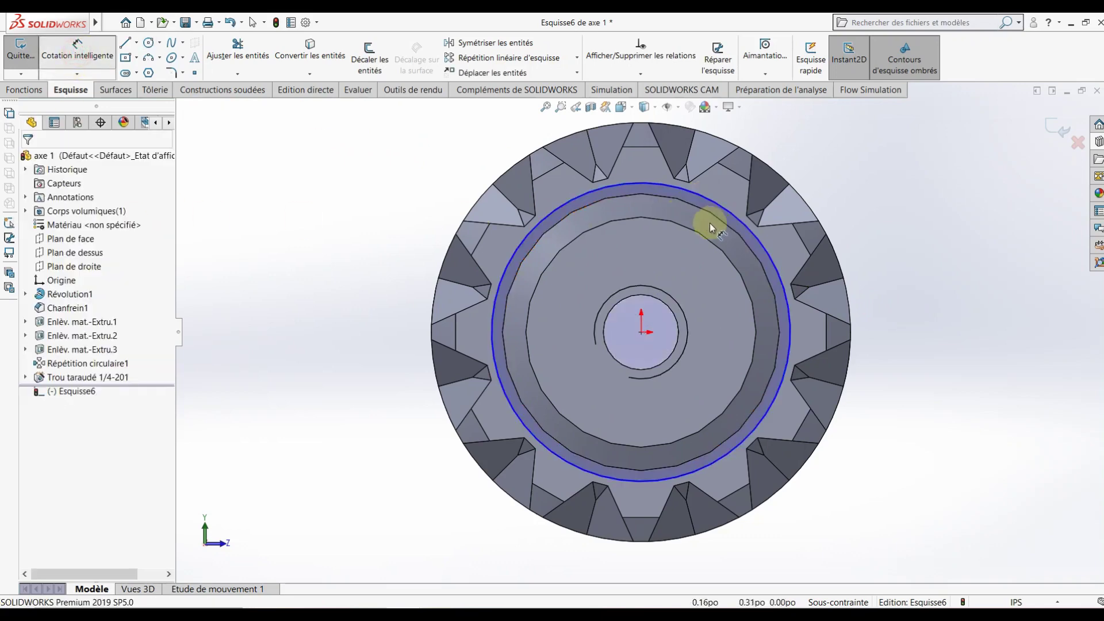
left_click(735, 223)
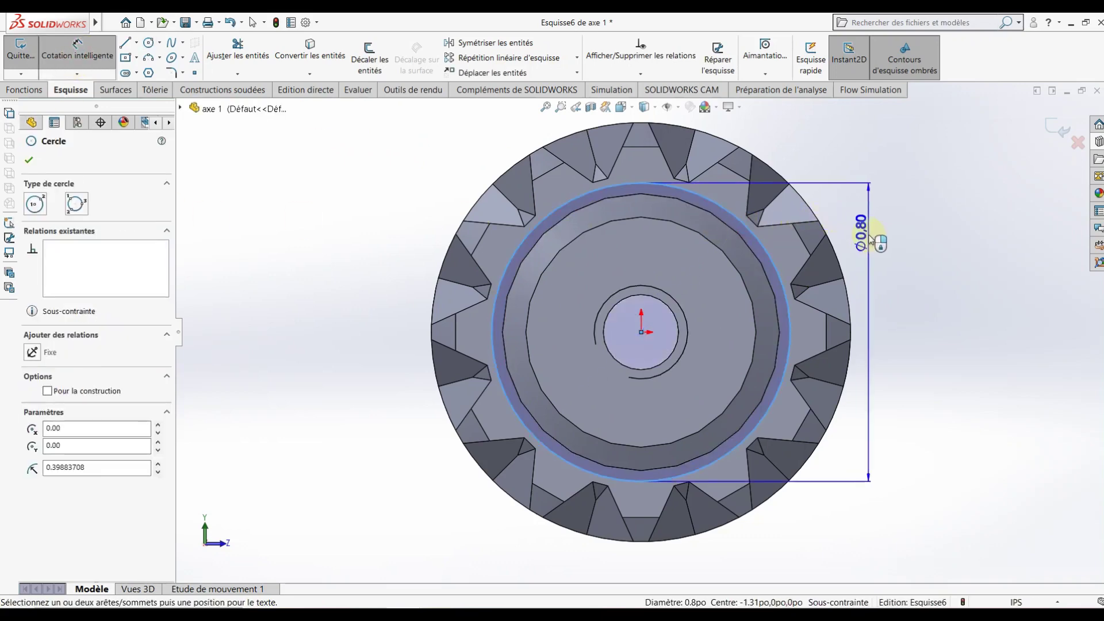
left_click(868, 235)
type("1")
key("Return")
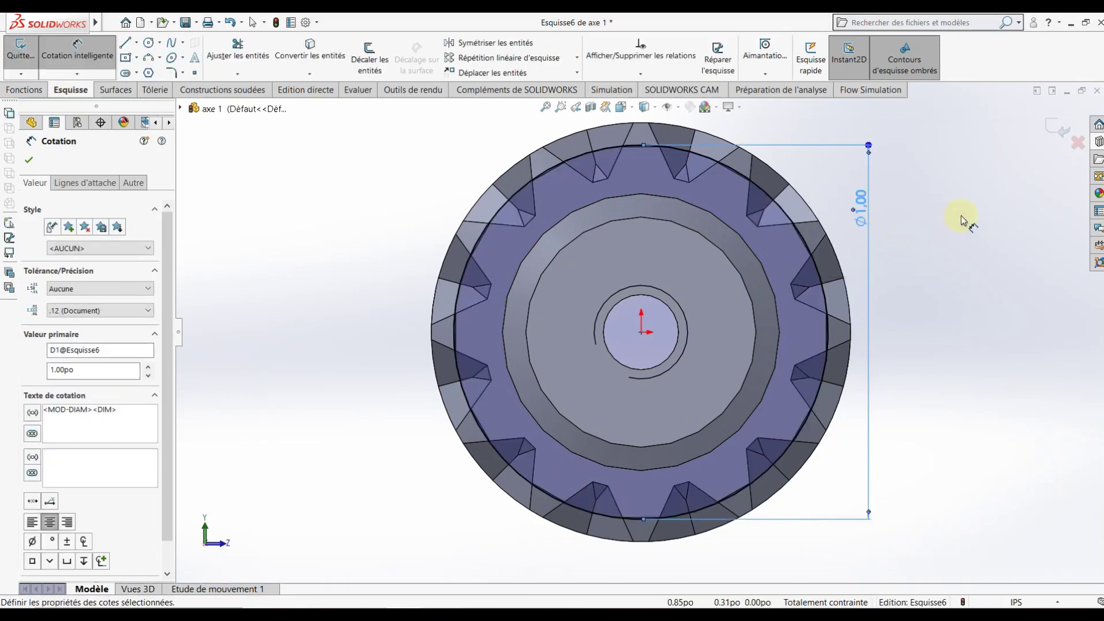
left_click(1049, 133)
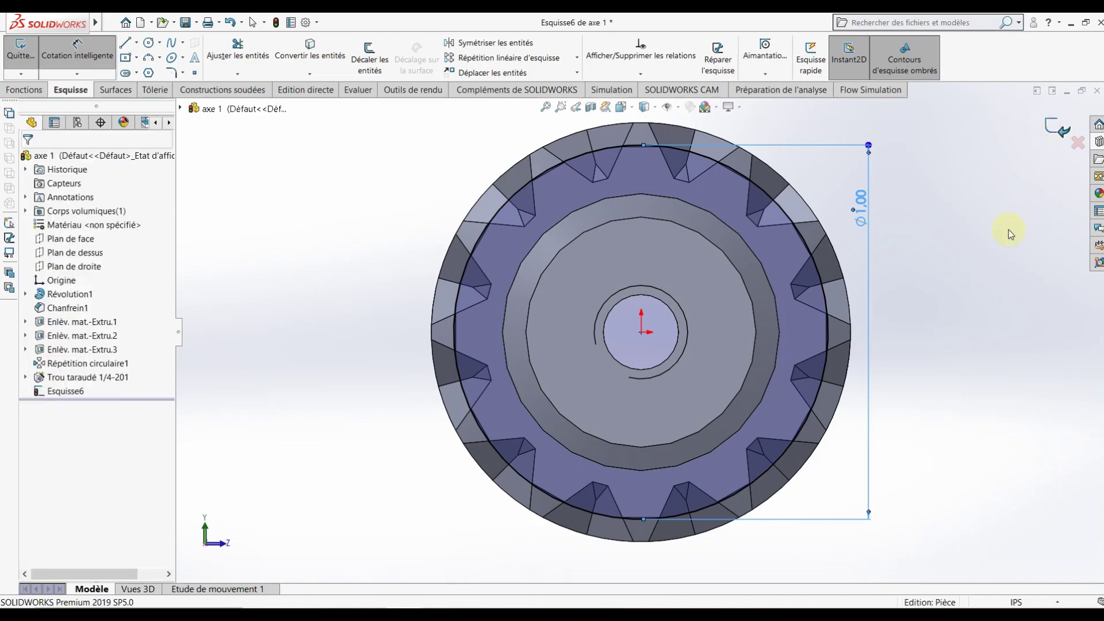
scroll(978, 239, "up", 3)
middle_click_drag(950, 246, 773, 320)
scroll(833, 339, "down", 4)
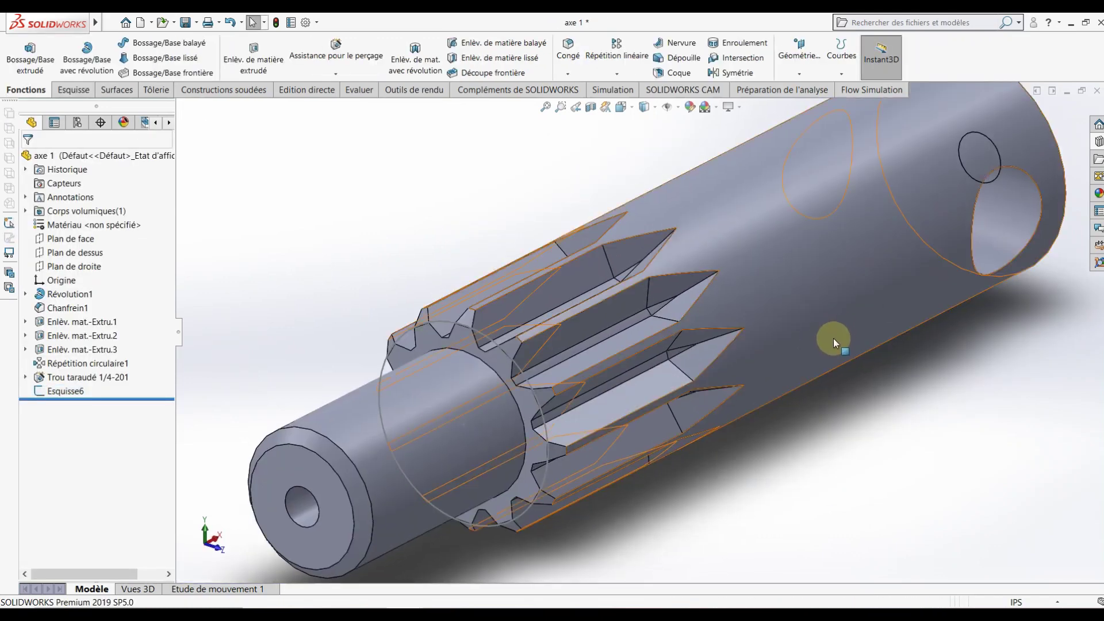
scroll(656, 345, "up", 3)
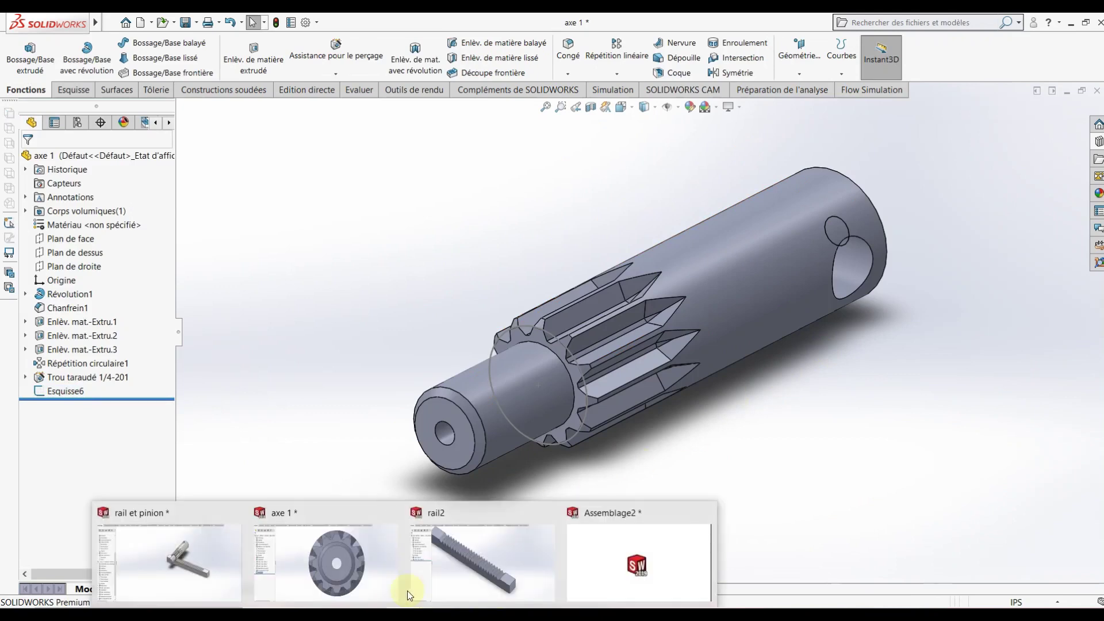
In rail2, start a sketch on Plan de face viewed Normal To
key("ctrl+Tab")
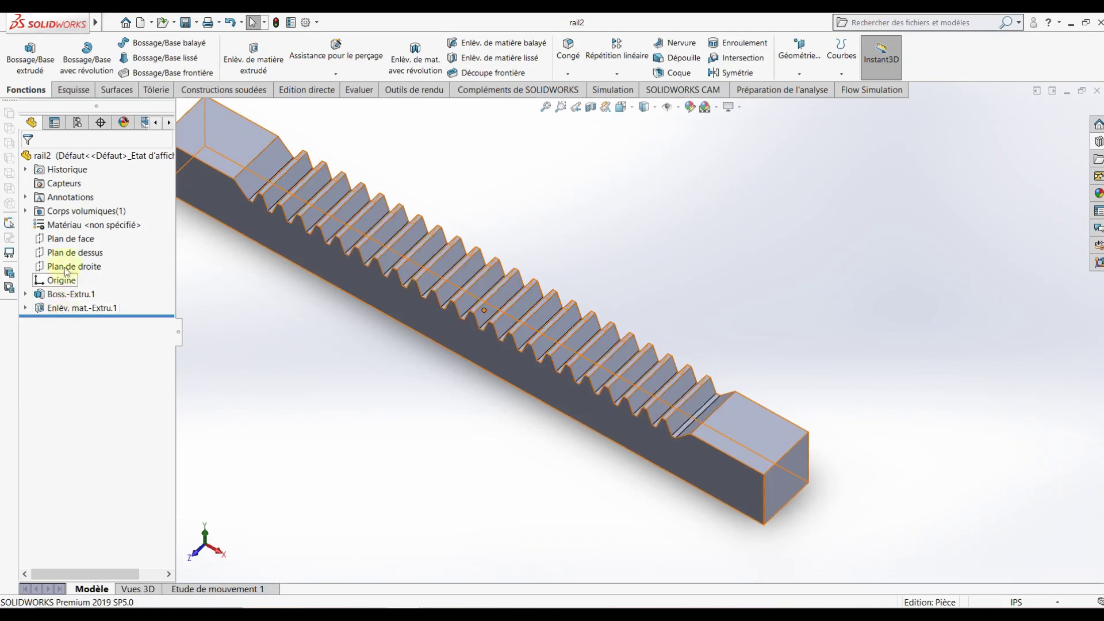
right_click(70, 239)
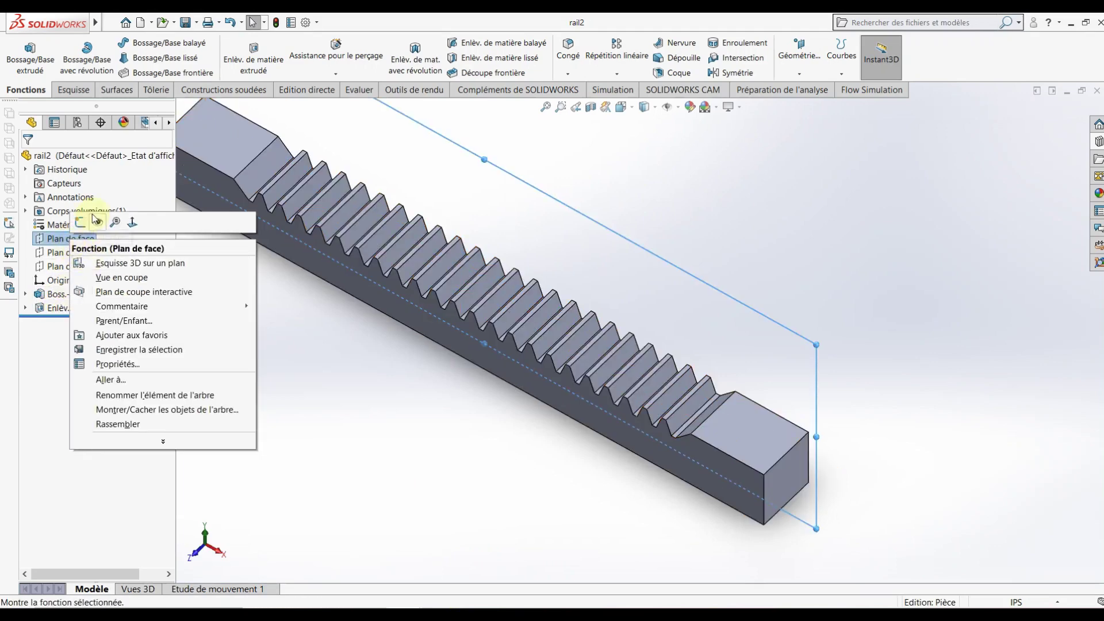
left_click(80, 222)
left_click(635, 113)
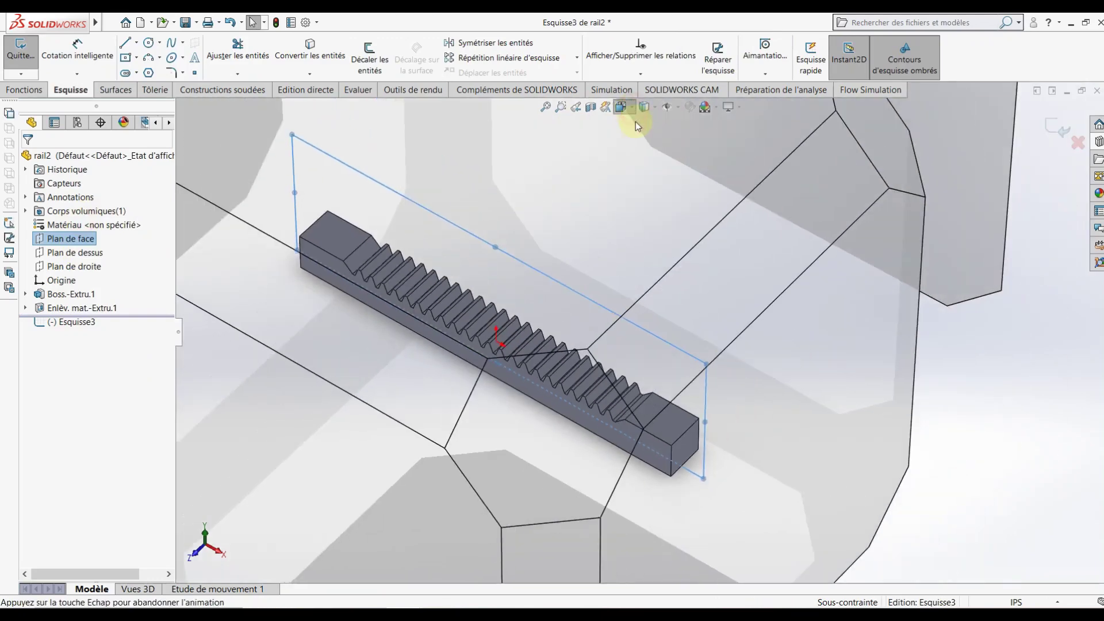
left_click(693, 177)
left_click(636, 460)
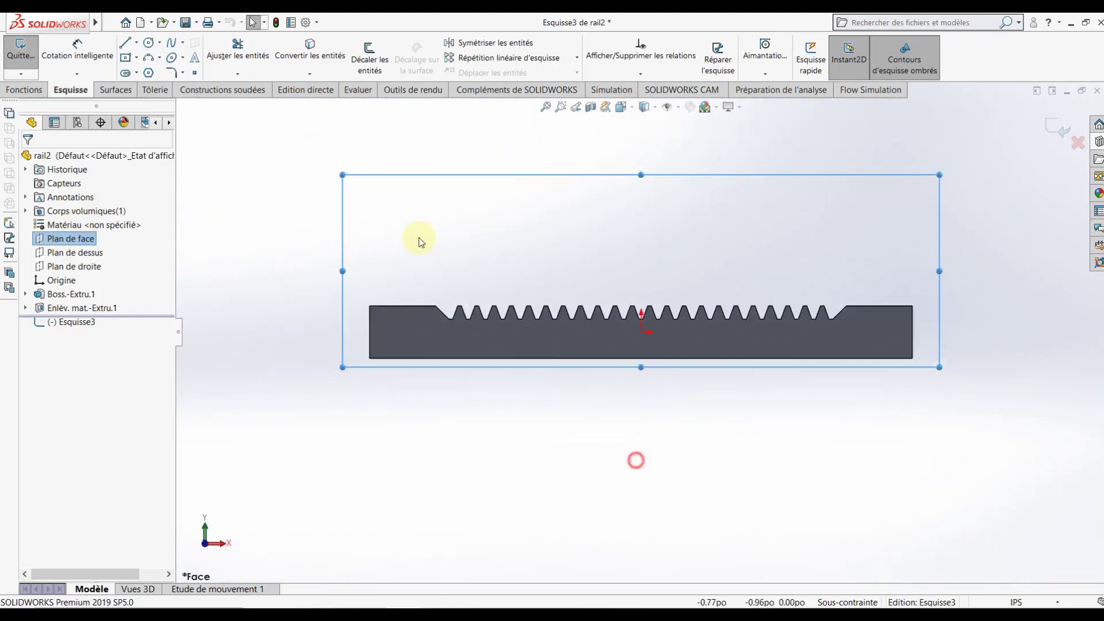
Draw a horizontal line from the rack's left edge to its right edge
left_click(122, 46)
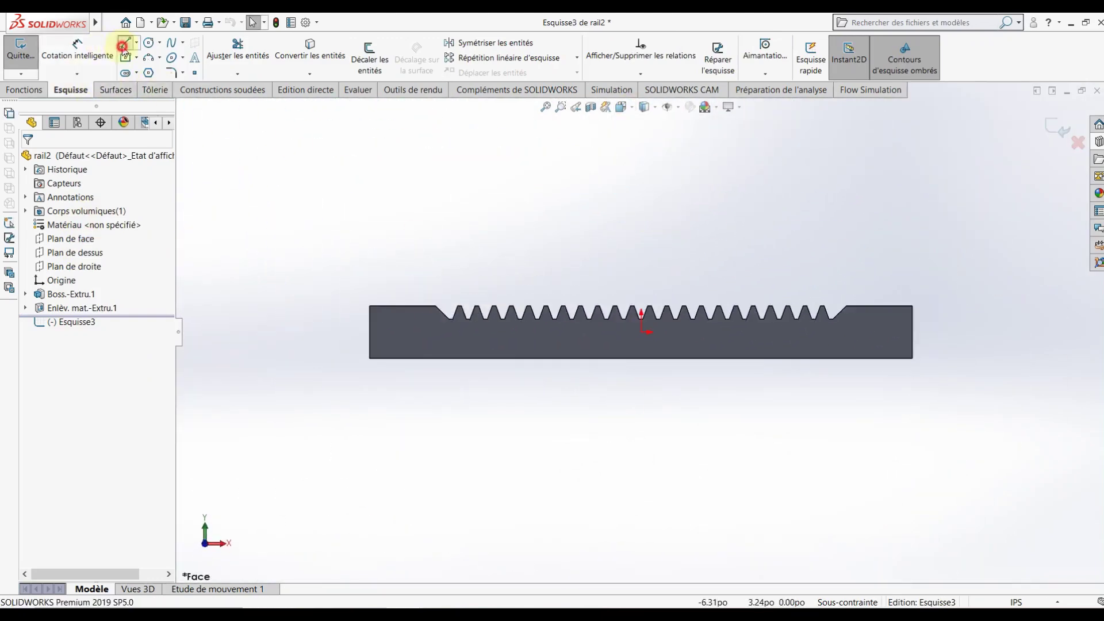
left_click(369, 332)
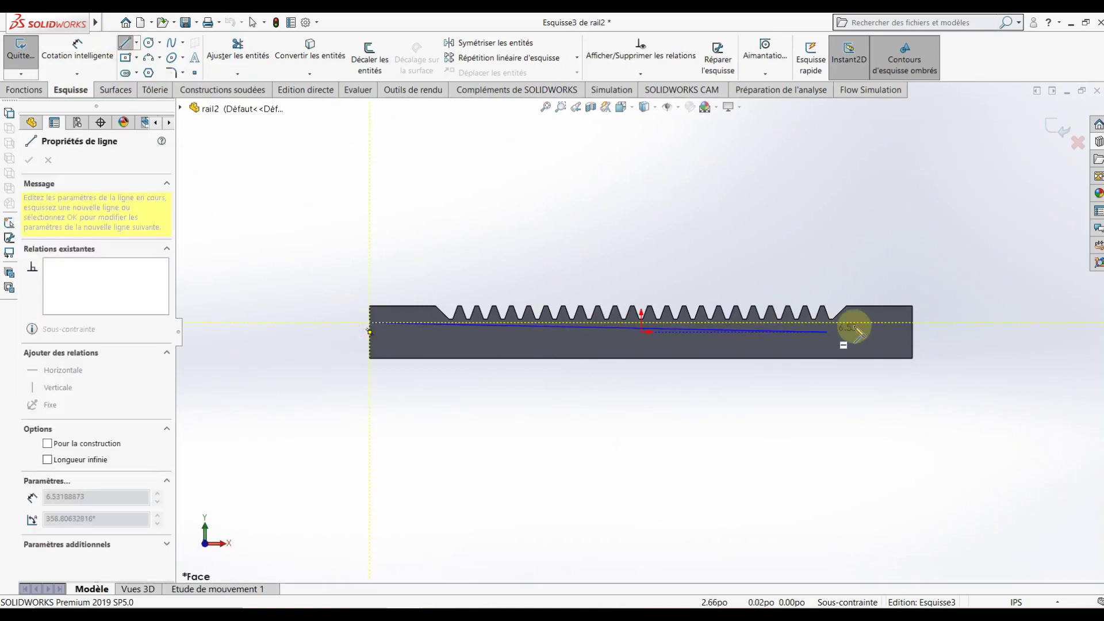
left_click(912, 323)
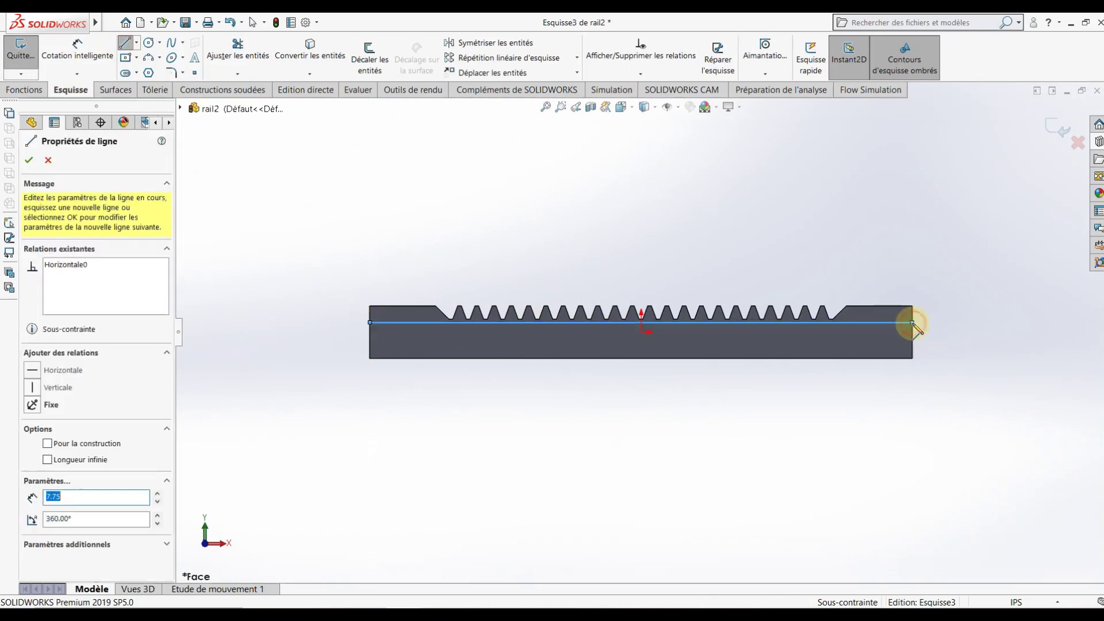
left_click(912, 323)
key("Escape")
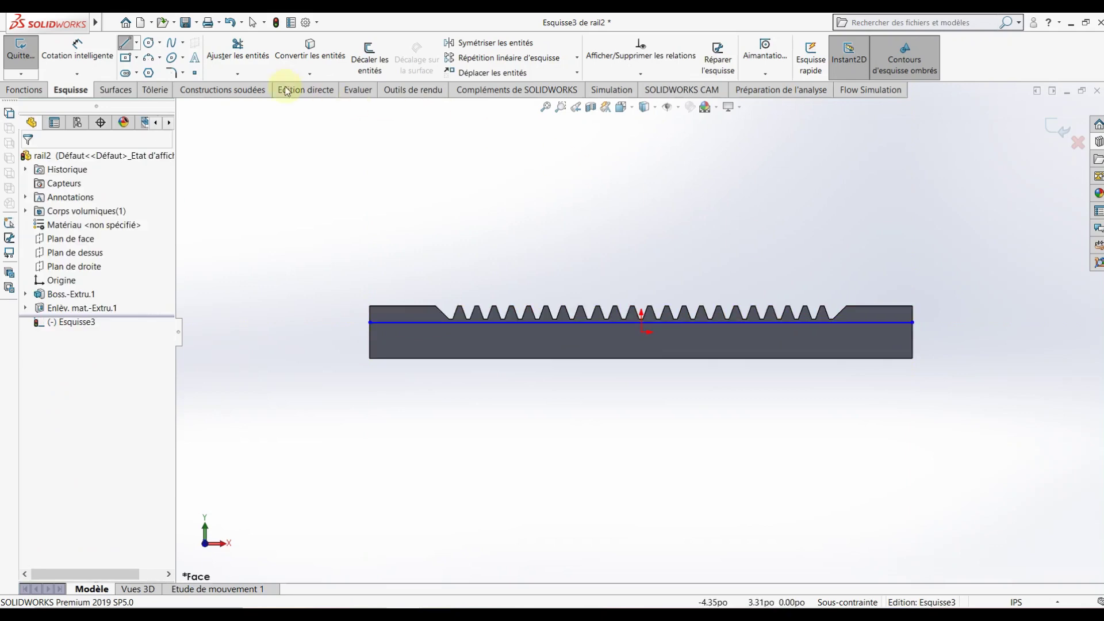
Dimension the line 0.68 in above the rack's bottom edge and exit the sketch
left_click(86, 56)
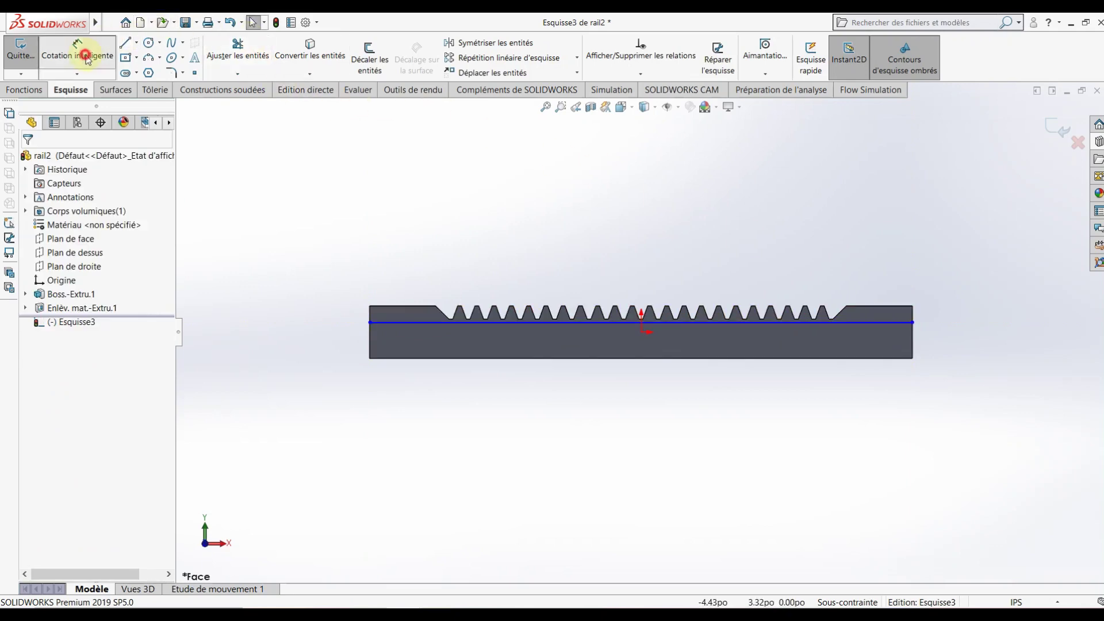
left_click(403, 322)
left_click(423, 362)
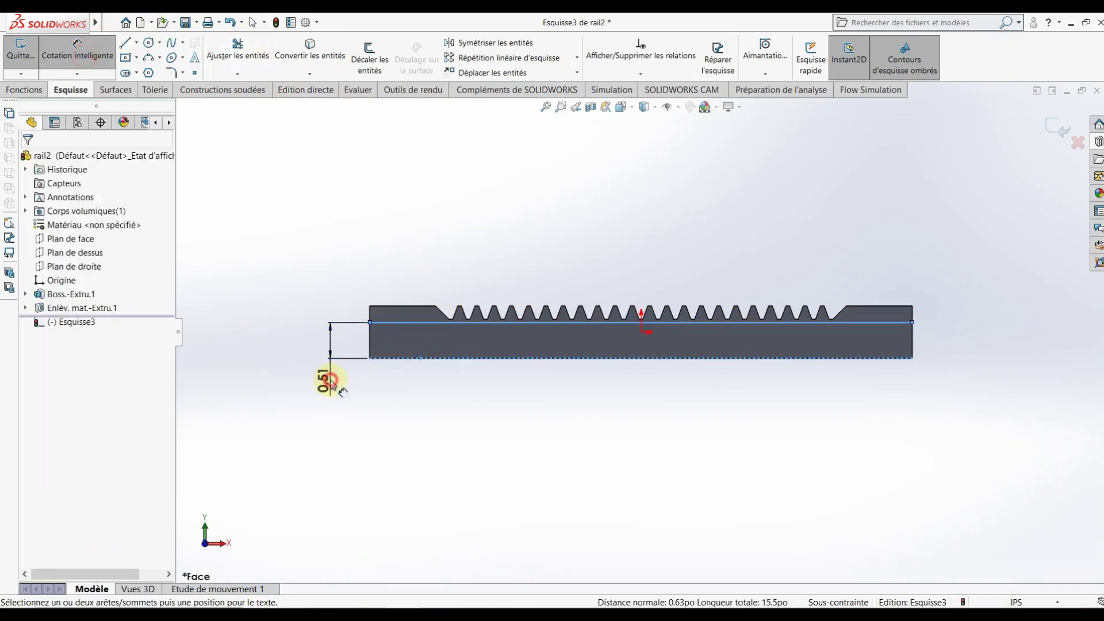
left_click(332, 381)
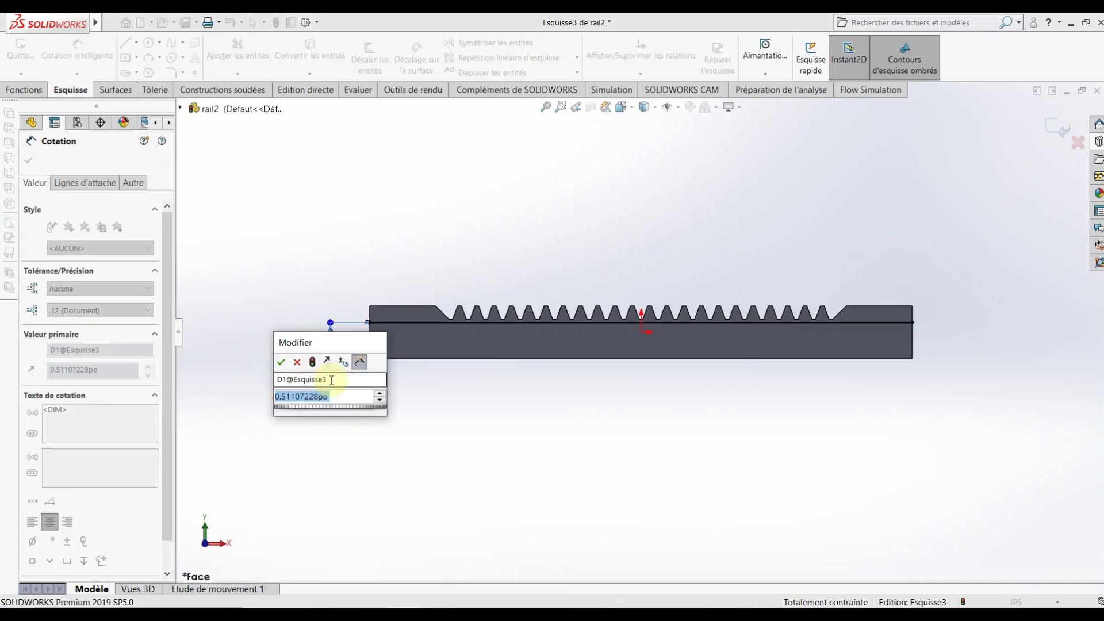
type("0.13mm")
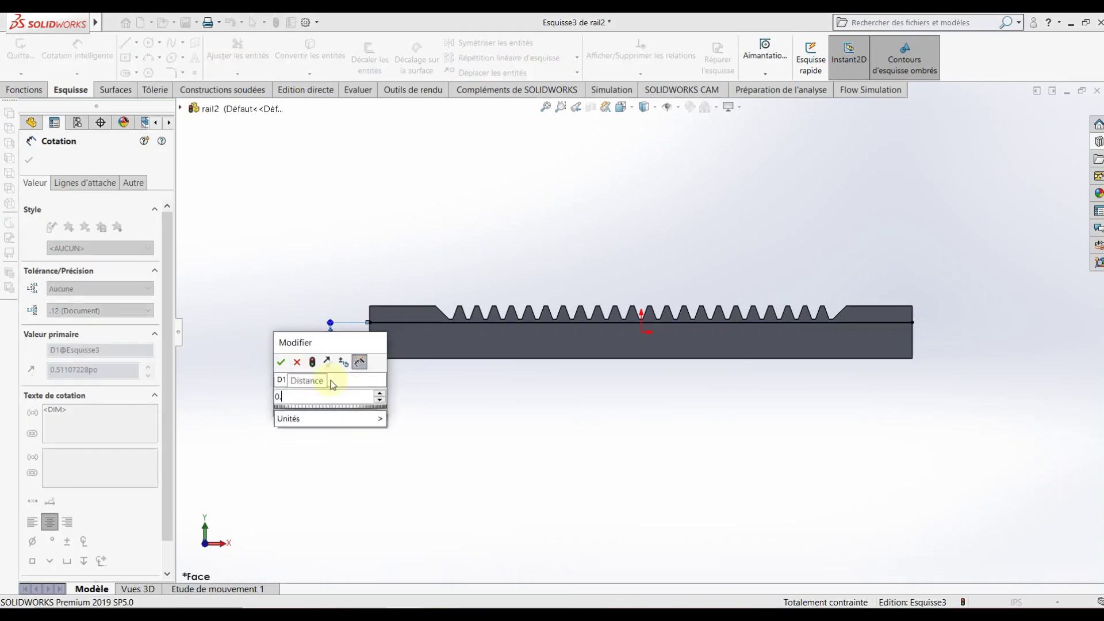
key("Return")
key("ctrl+z")
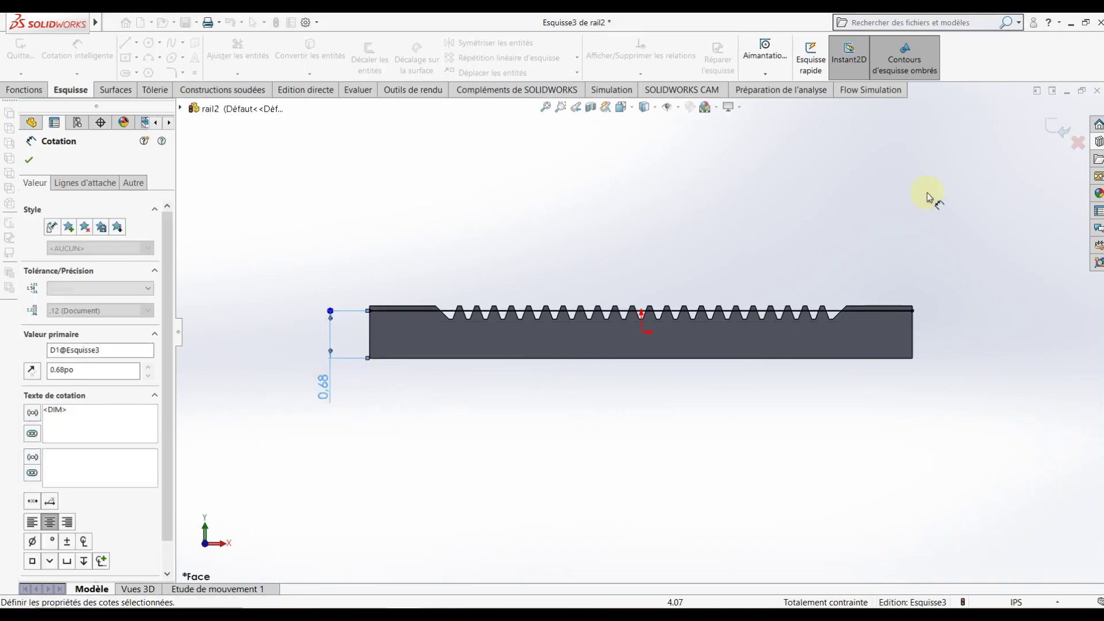
left_click(1050, 131)
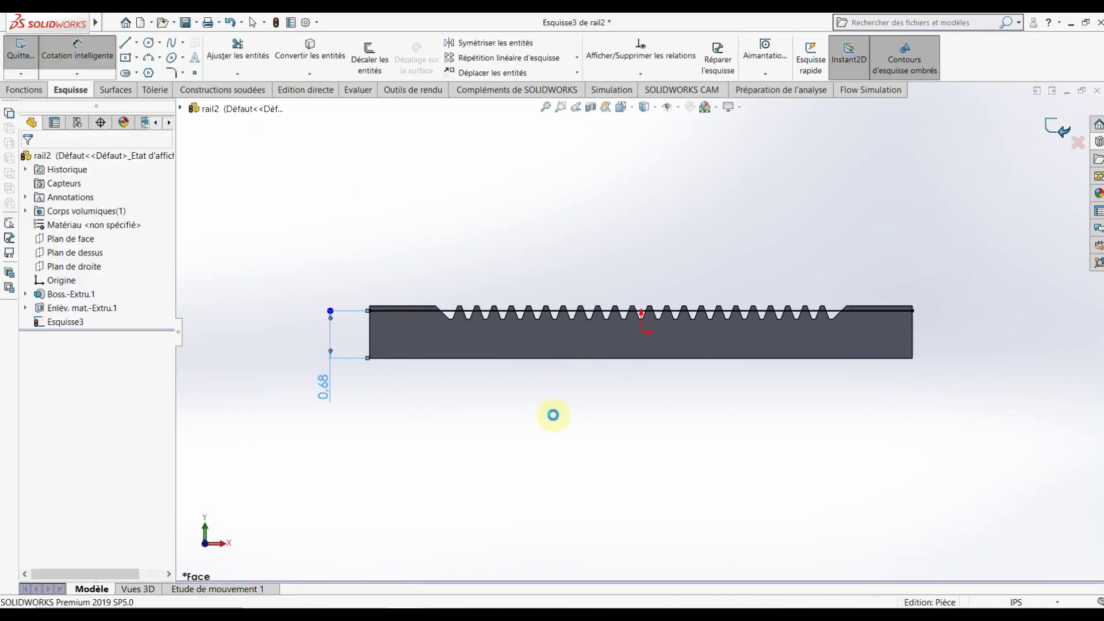
right_click_drag(548, 423, 575, 393)
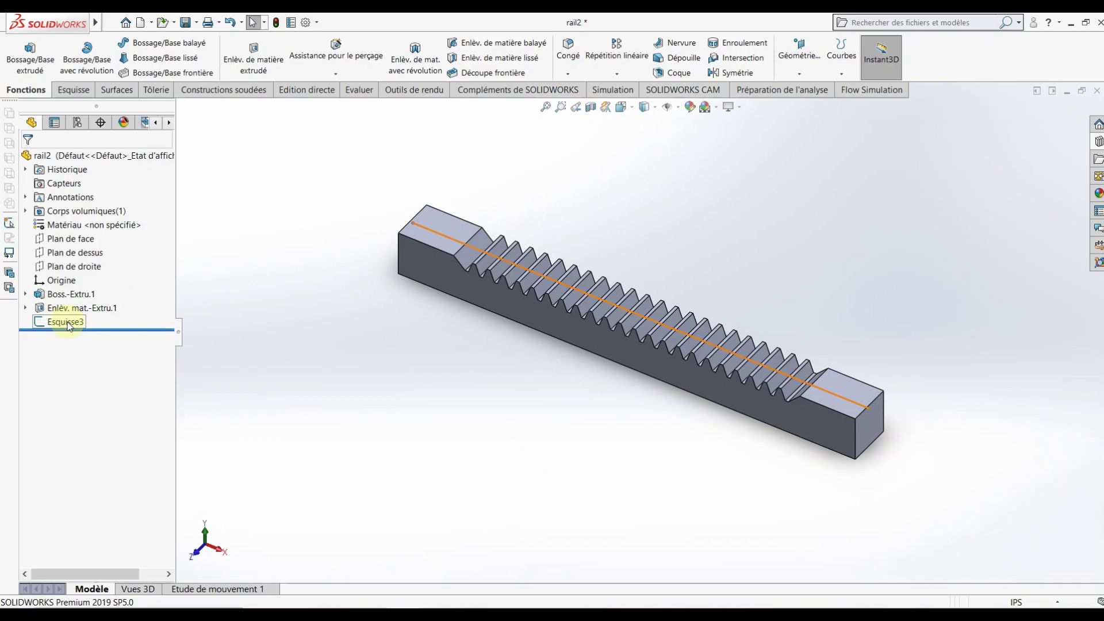
Delete the Esquisse3 sketch
right_click(68, 326)
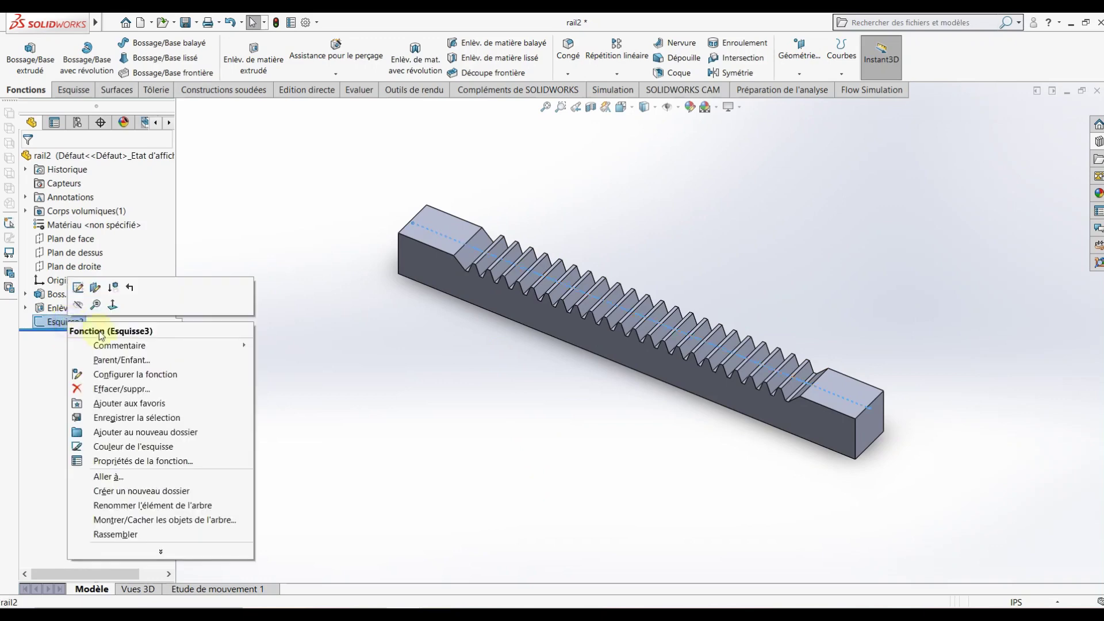
left_click(106, 385)
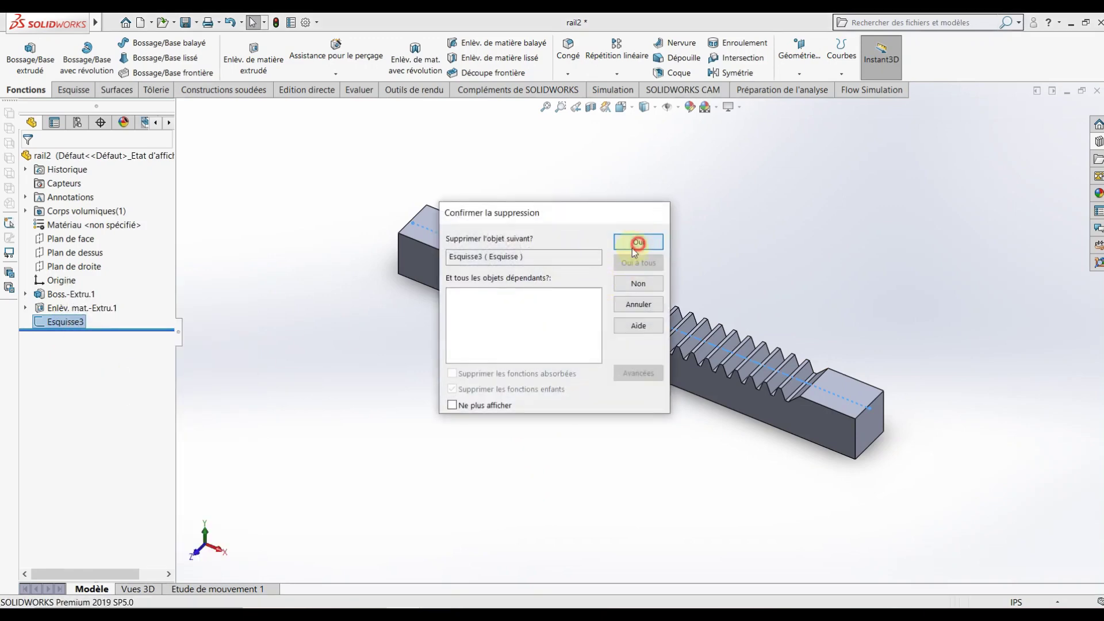
left_click(633, 247)
Sketch a line across the rack on its face, viewed Normal To
right_click(419, 267)
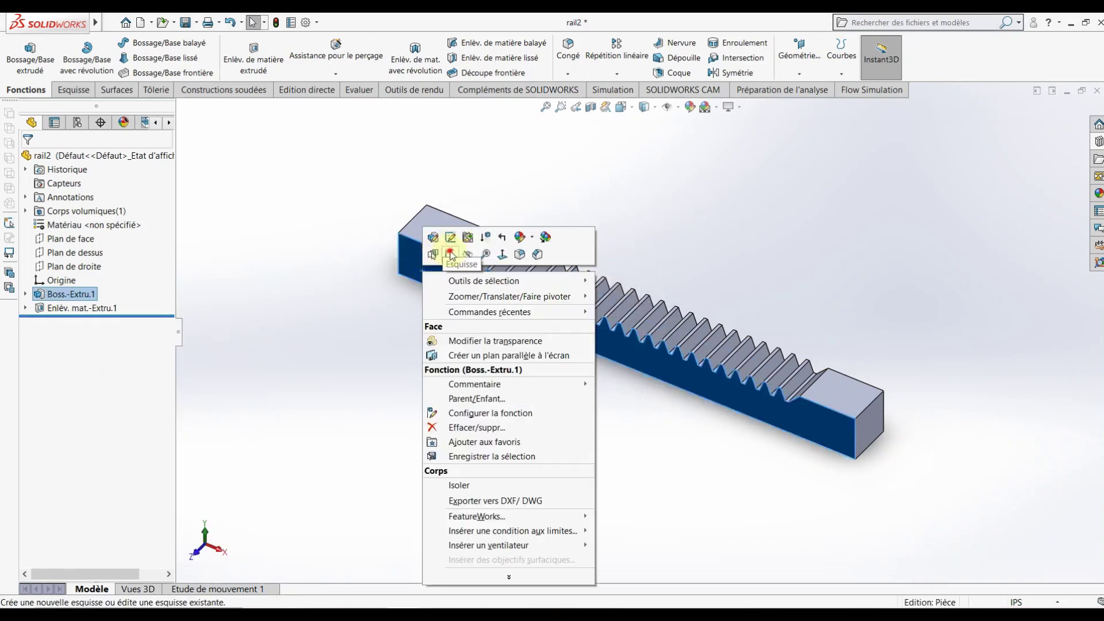
left_click(451, 255)
left_click(621, 107)
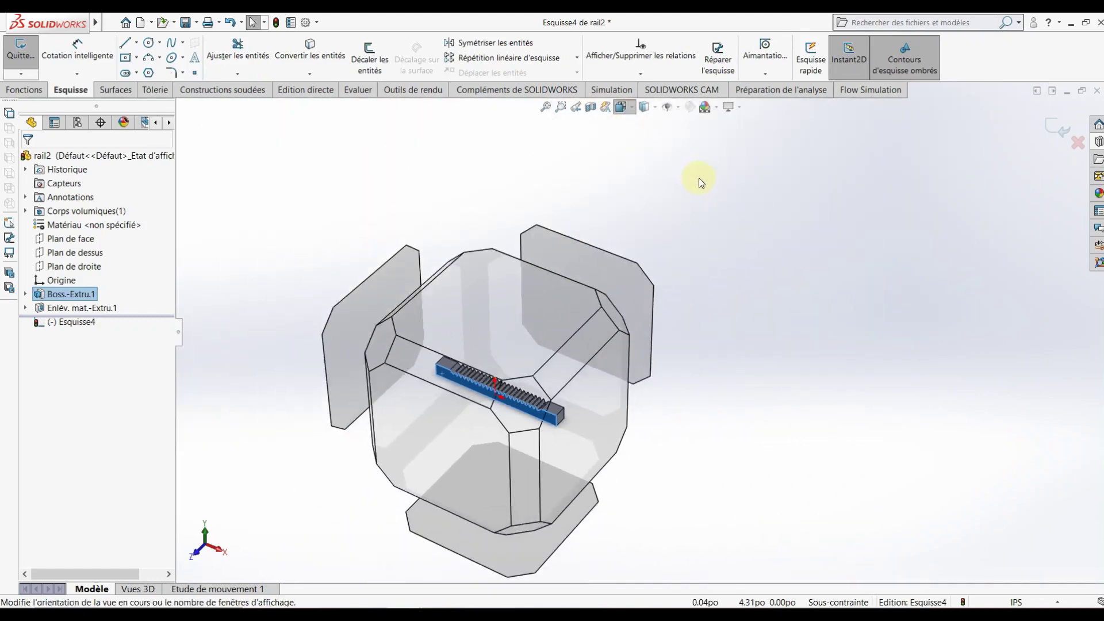
left_click(691, 175)
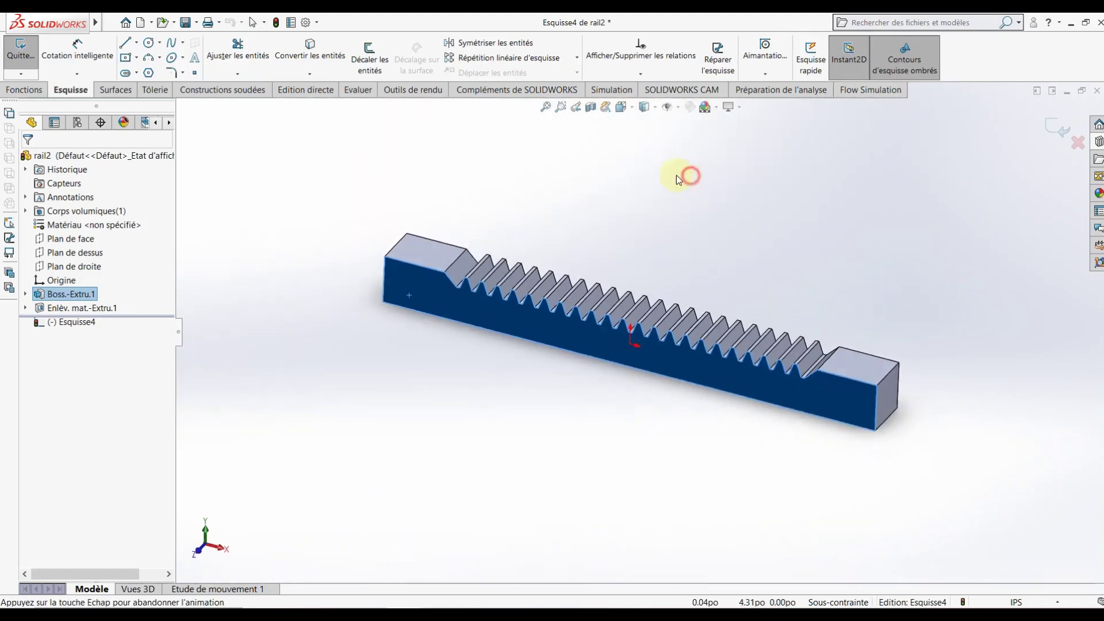
left_click(131, 48)
left_click(369, 332)
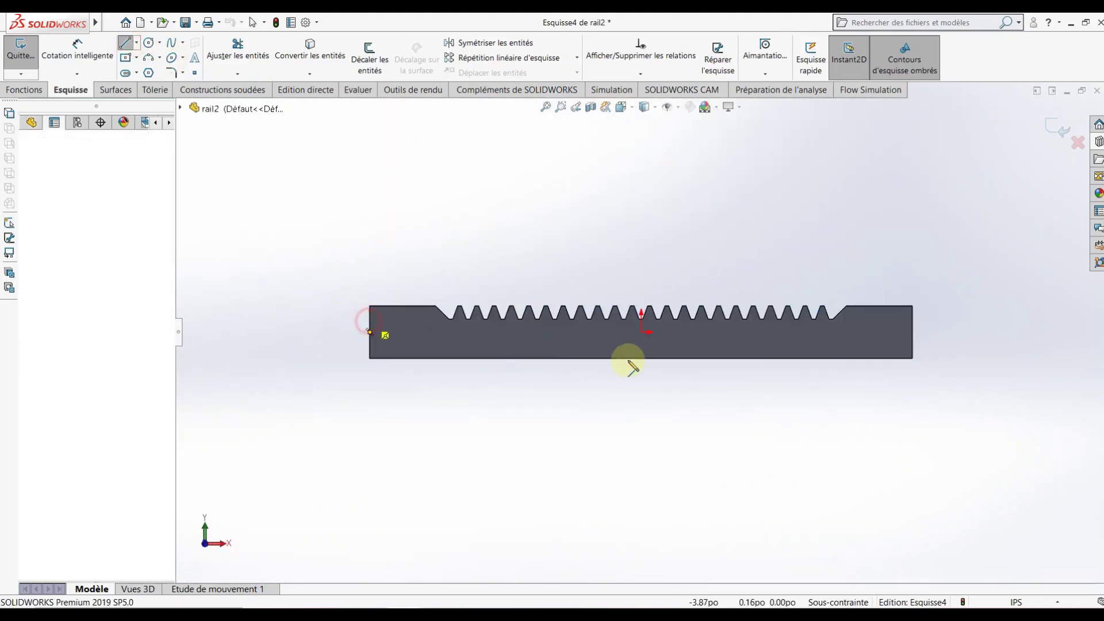
left_click(914, 321)
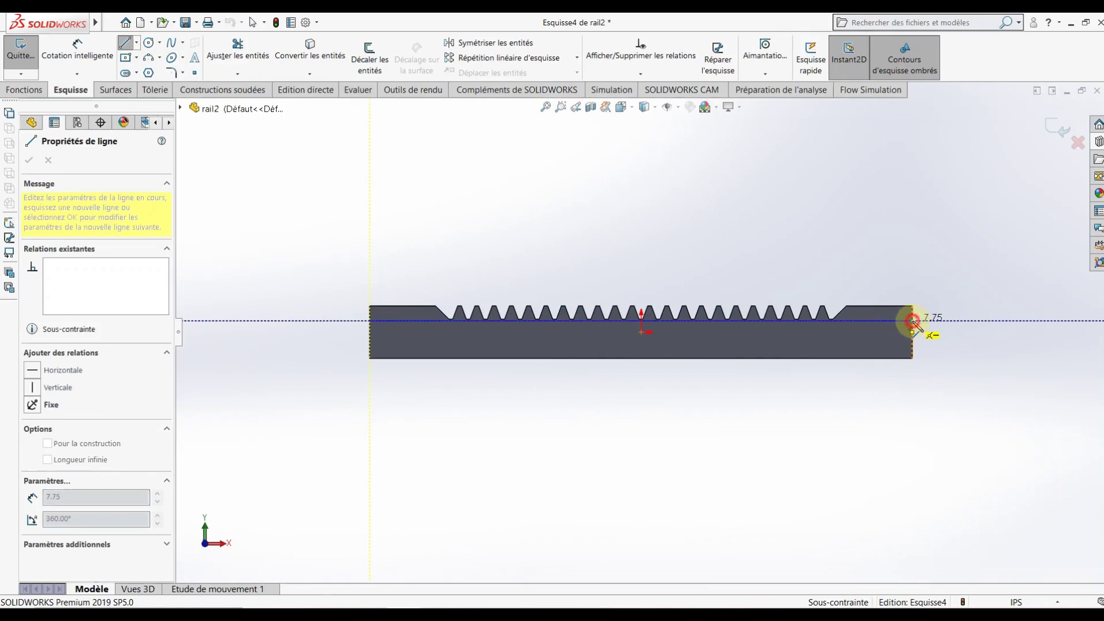
key("Escape")
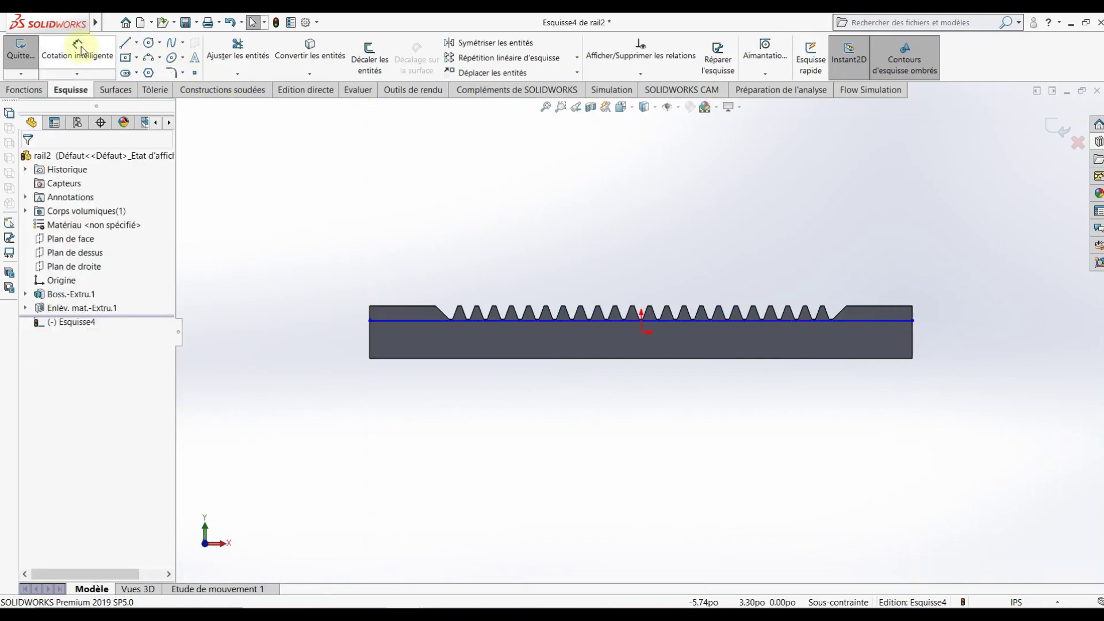
Dimension the line 0.68 from the bottom edge, exit the sketch, and go isometric
left_click(80, 48)
left_click(388, 322)
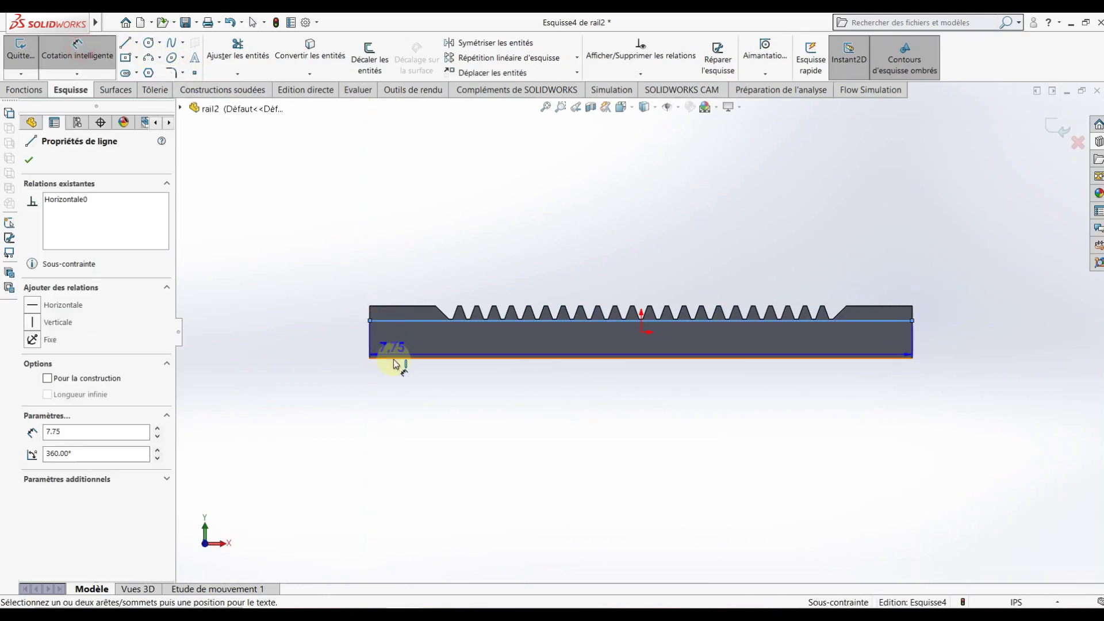
left_click(377, 357)
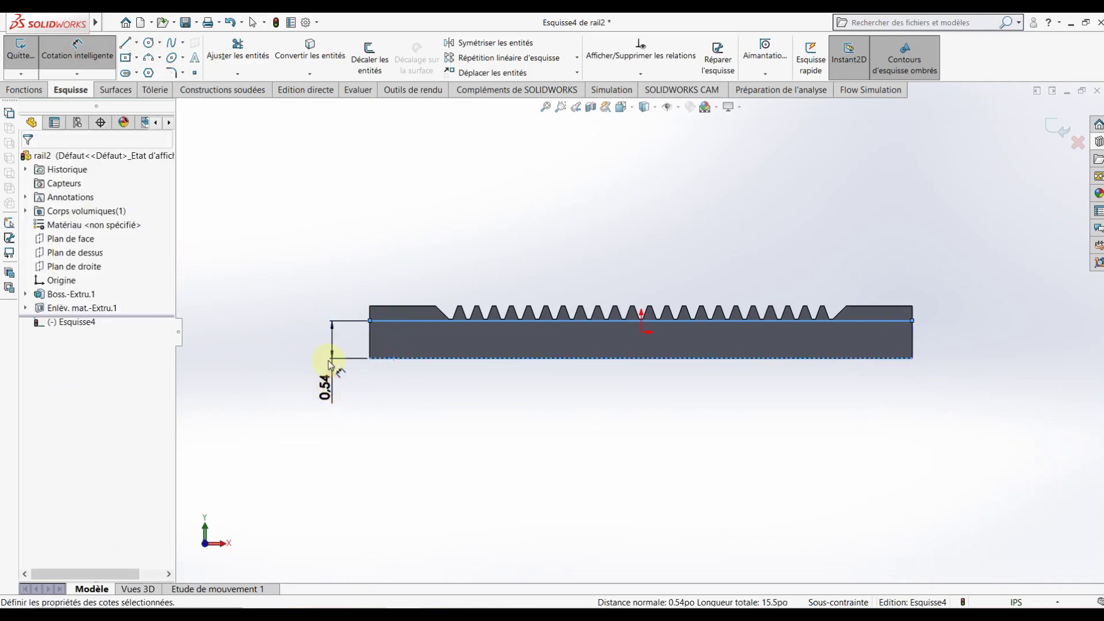
left_click(331, 365)
type("0.68")
key("Return")
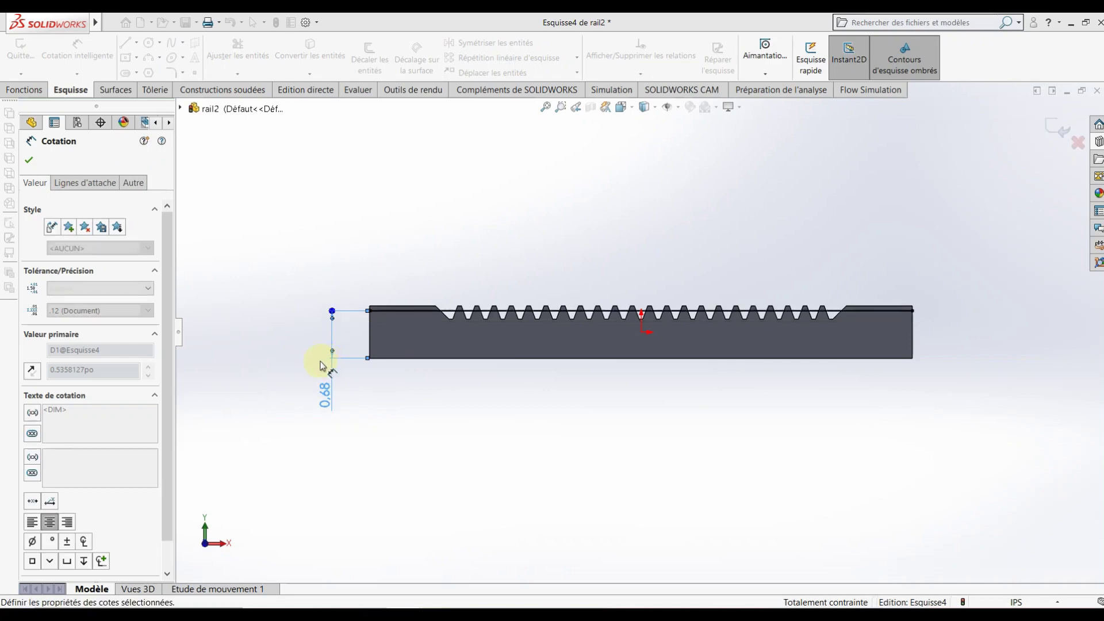
left_click(803, 187)
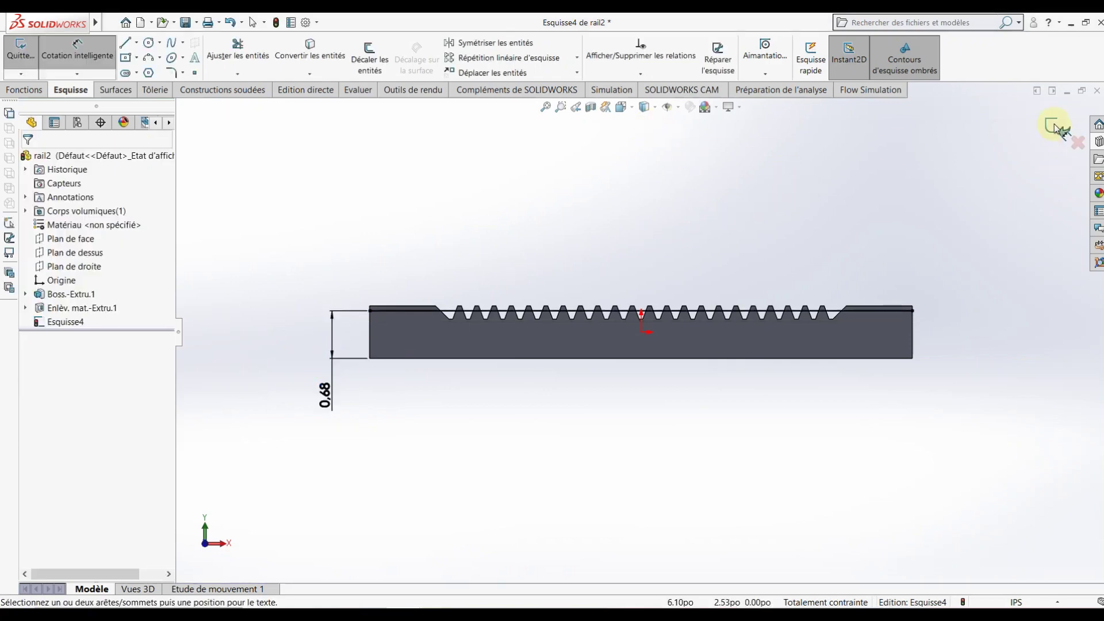
left_click(1057, 128)
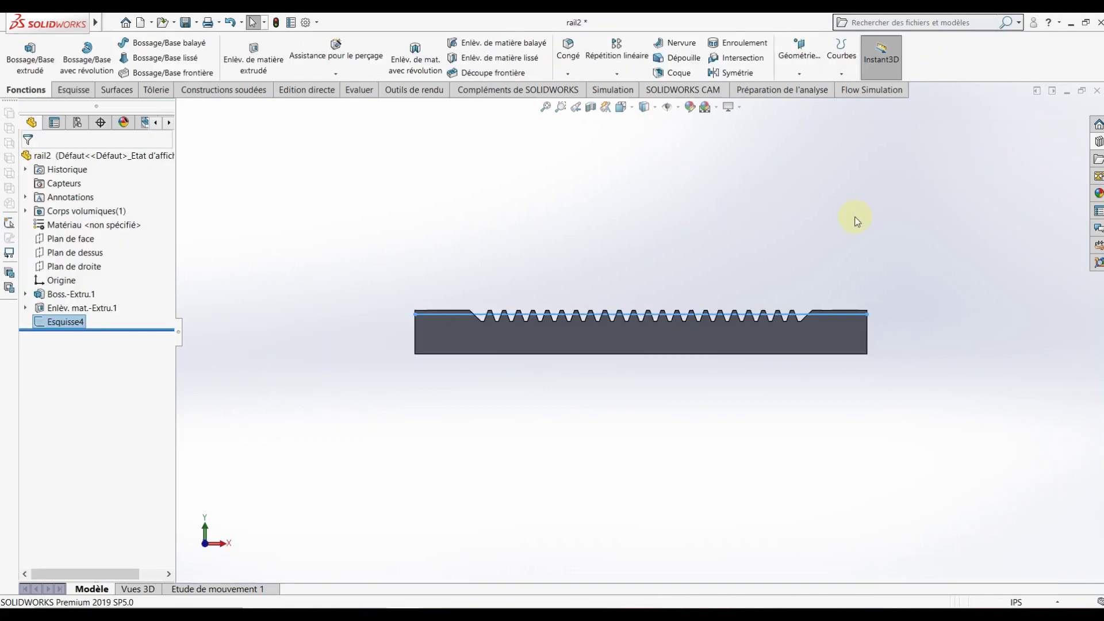
key("ctrl+7")
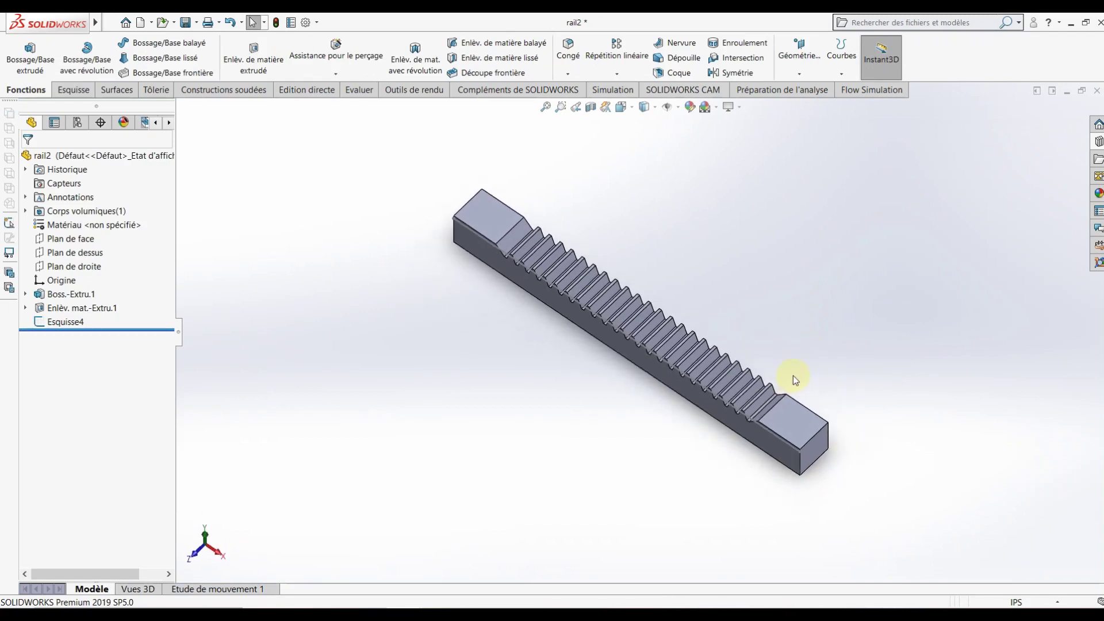
Set up a plane from Plan de dessus and the sketch line, then cancel it
left_click(553, 255)
left_click(799, 74)
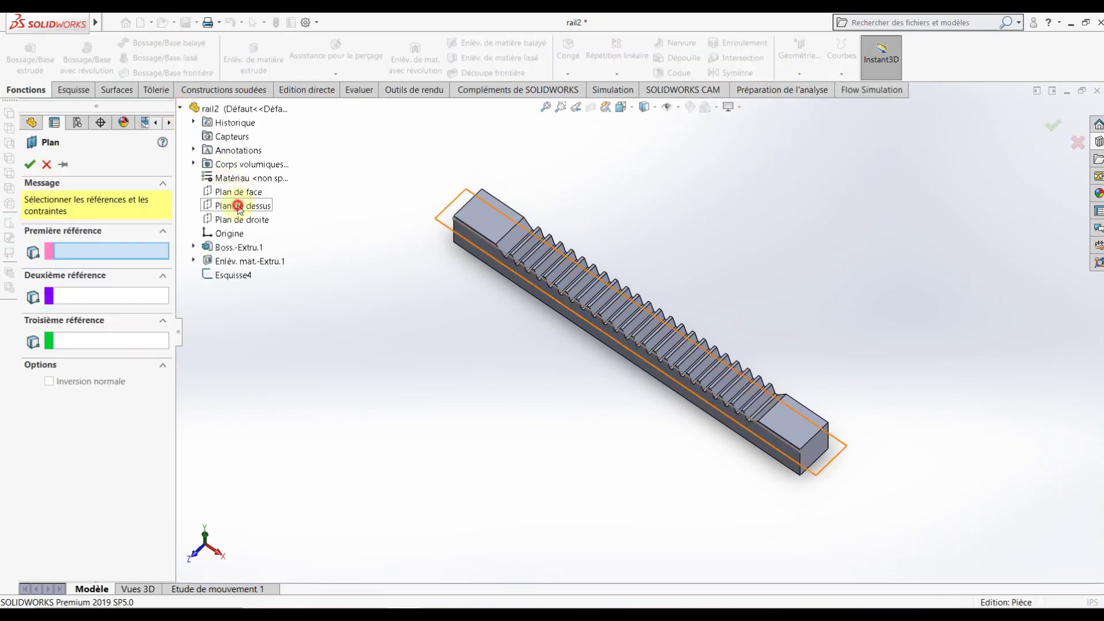
left_click(239, 206)
scroll(494, 246, "down", 2)
scroll(497, 242, "down", 2)
scroll(503, 234, "down", 2)
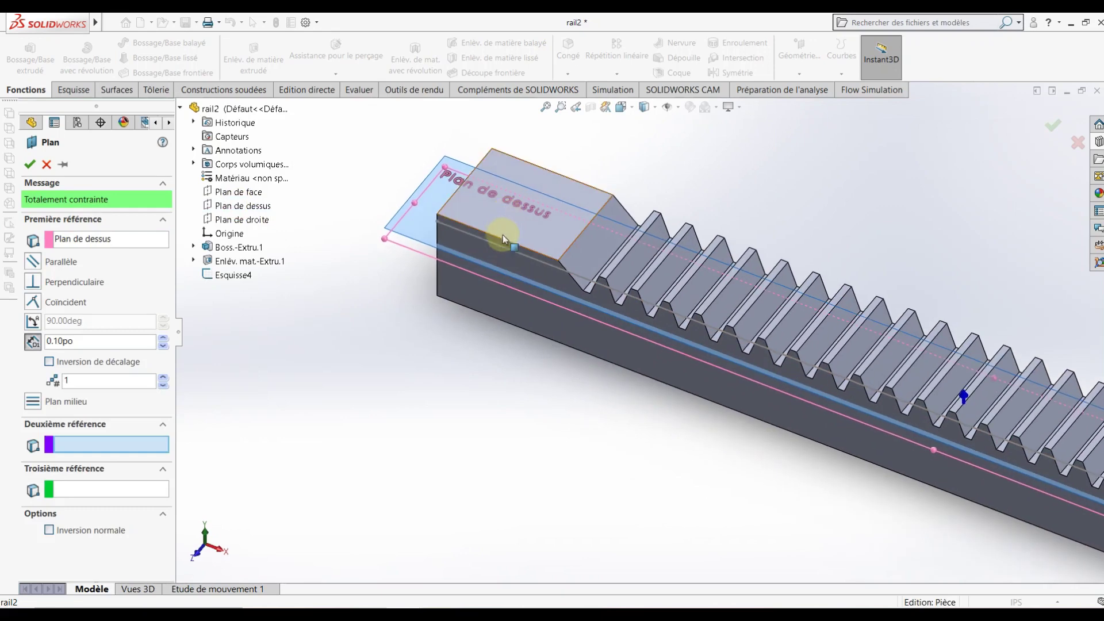
left_click(499, 246)
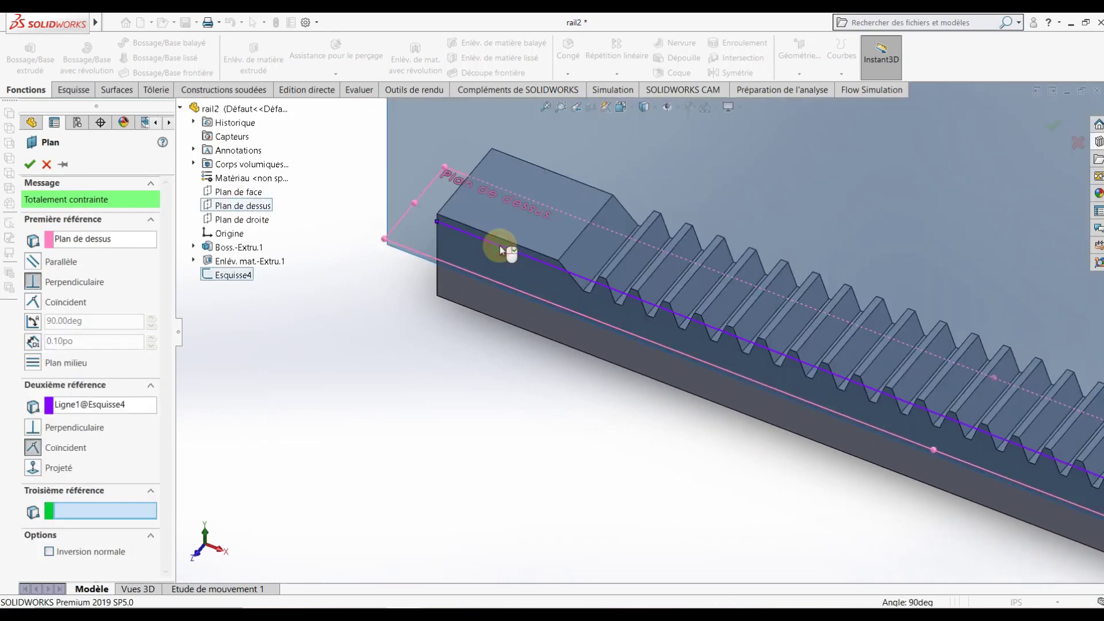
left_click(33, 263)
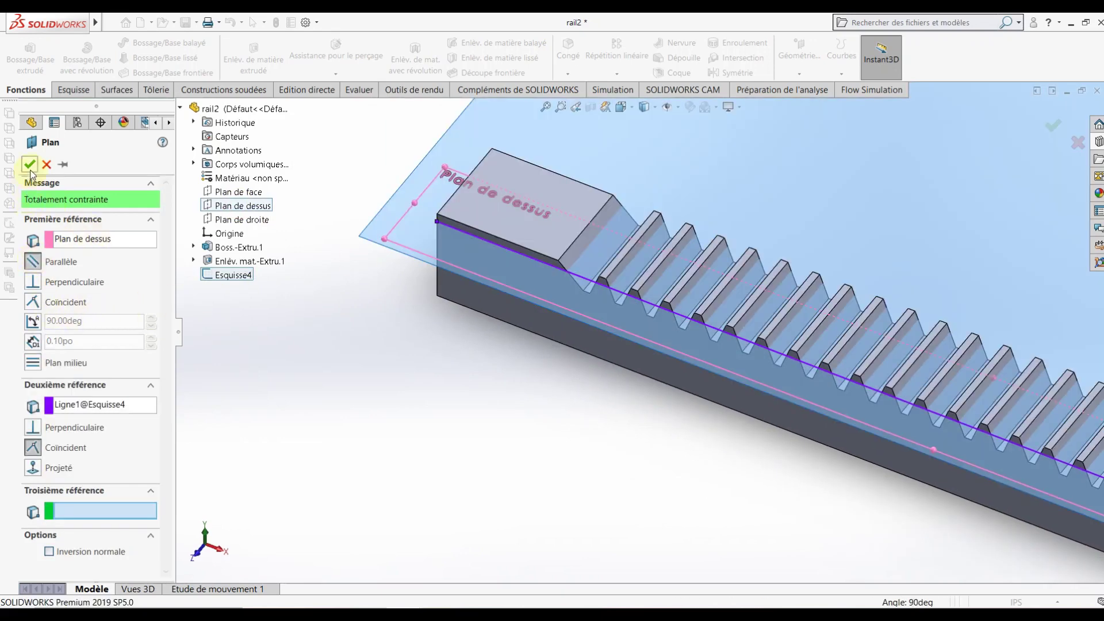
left_click(46, 165)
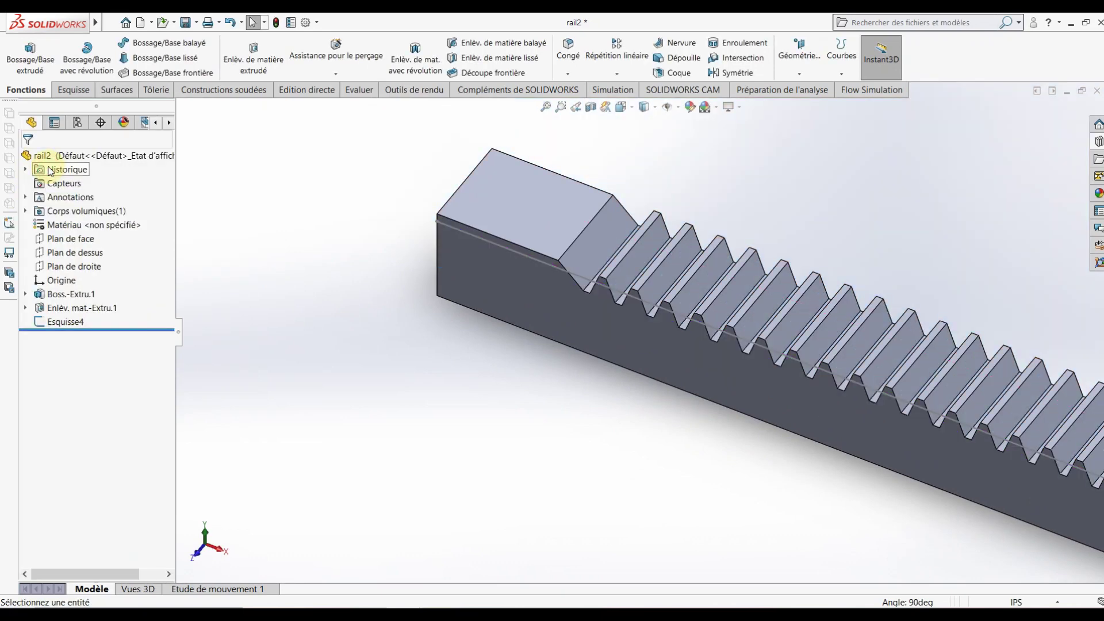
Create Plan1 parallel to Plan de dessus through the Esquisse4 line
left_click(809, 79)
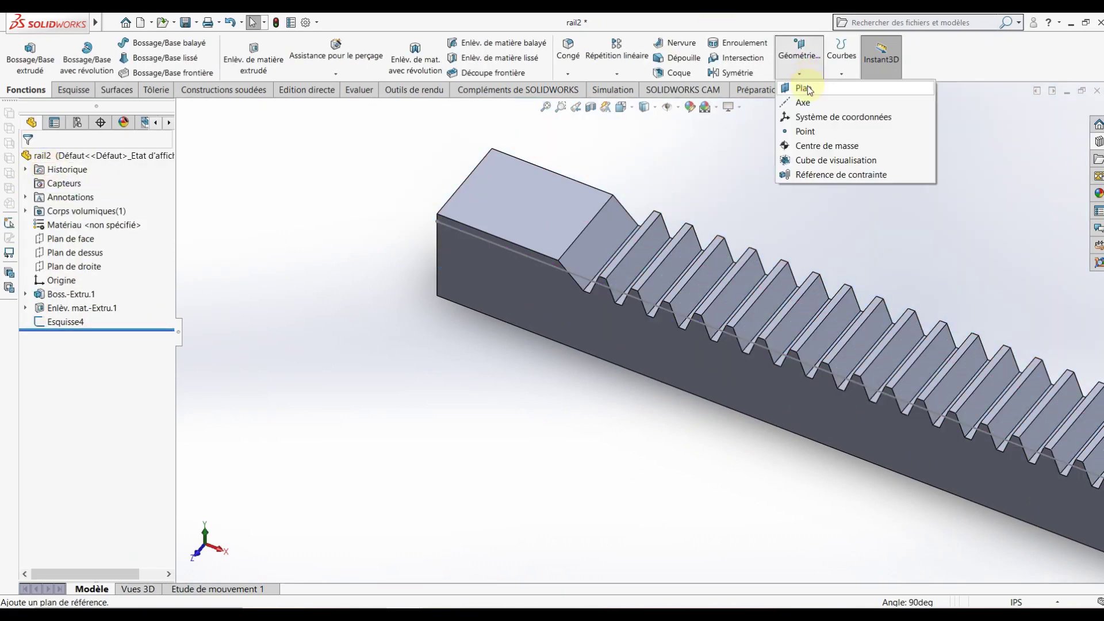
left_click(805, 88)
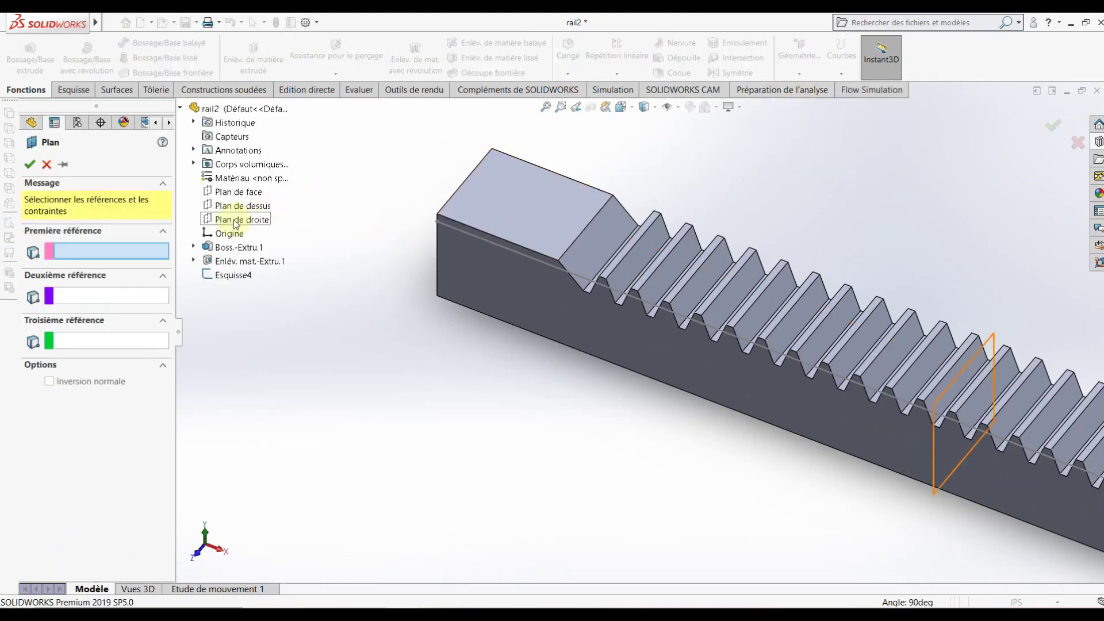
left_click(236, 206)
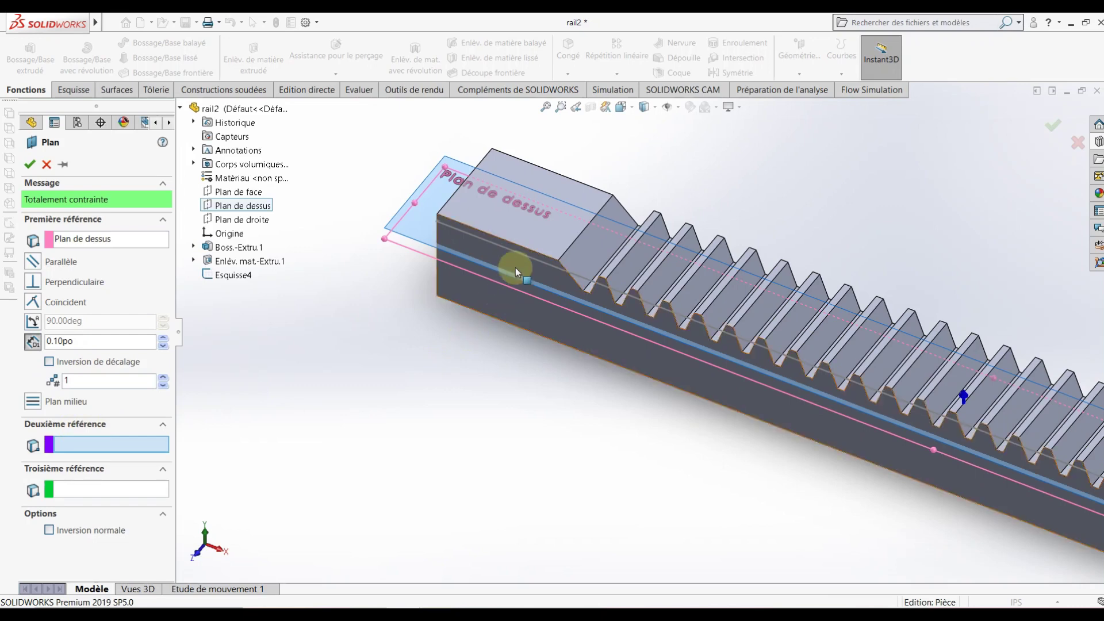
left_click(527, 257)
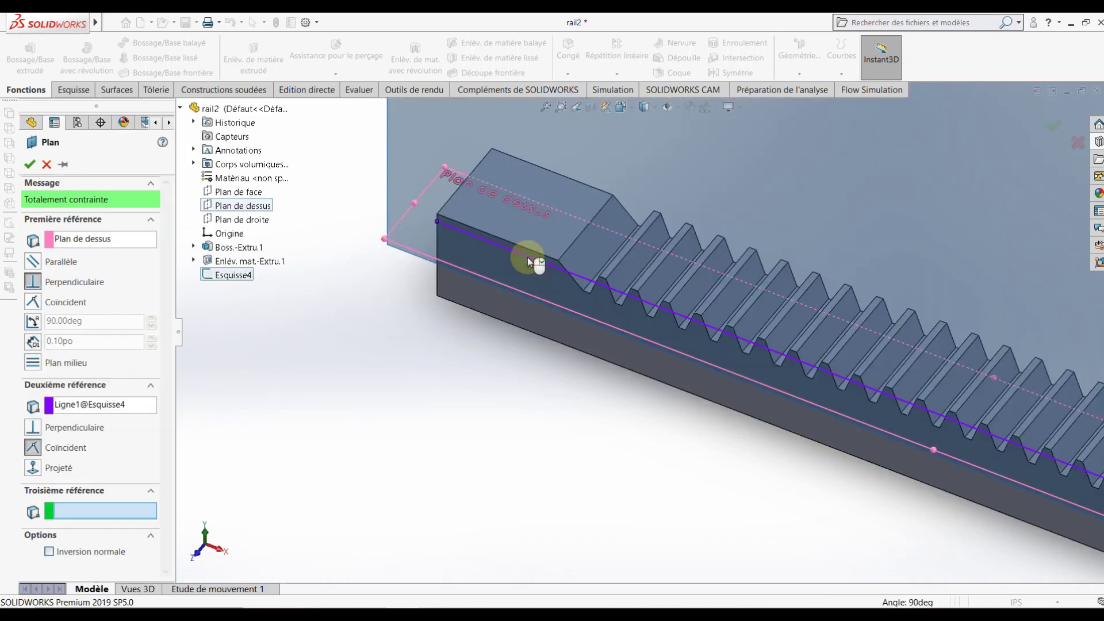
scroll(506, 291, "up", 3)
scroll(639, 322, "up", 2)
middle_click_drag(738, 343, 637, 338)
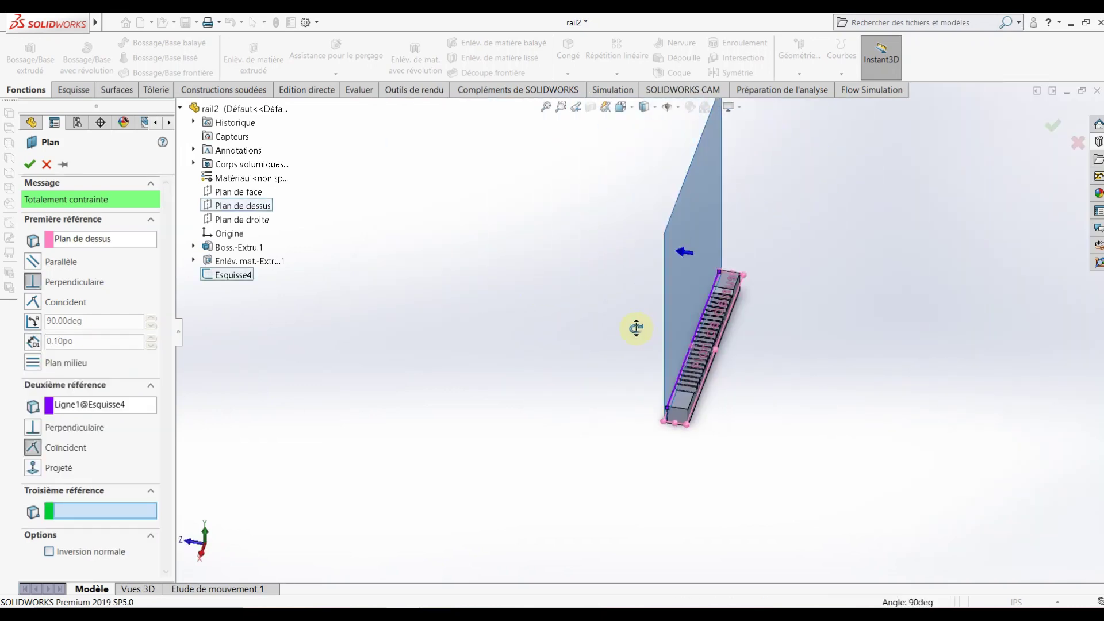
left_click(35, 263)
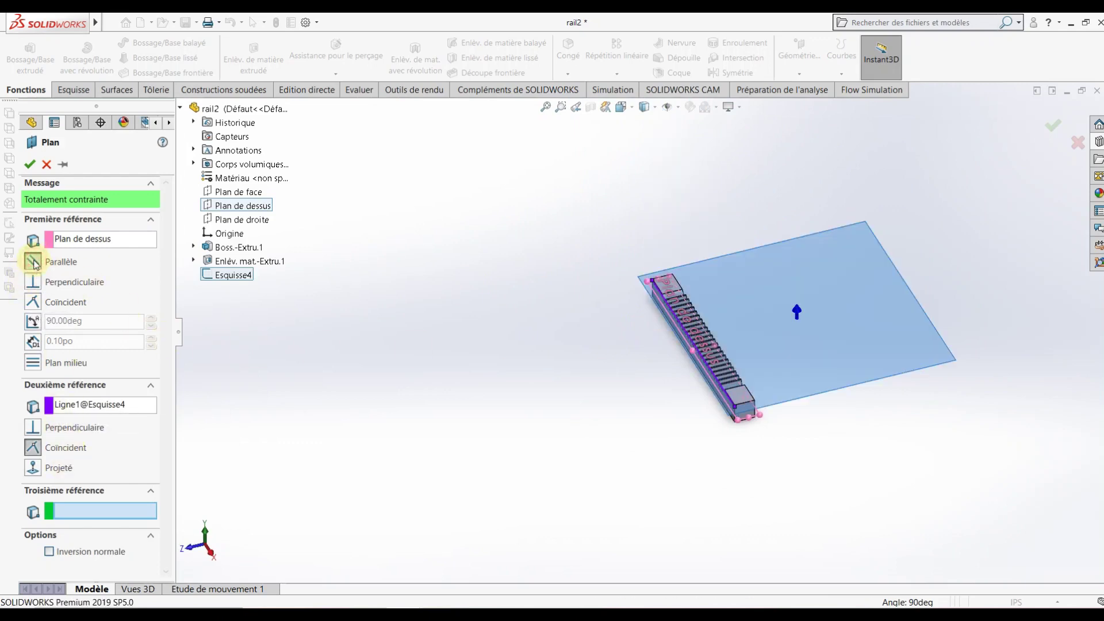
left_click(30, 163)
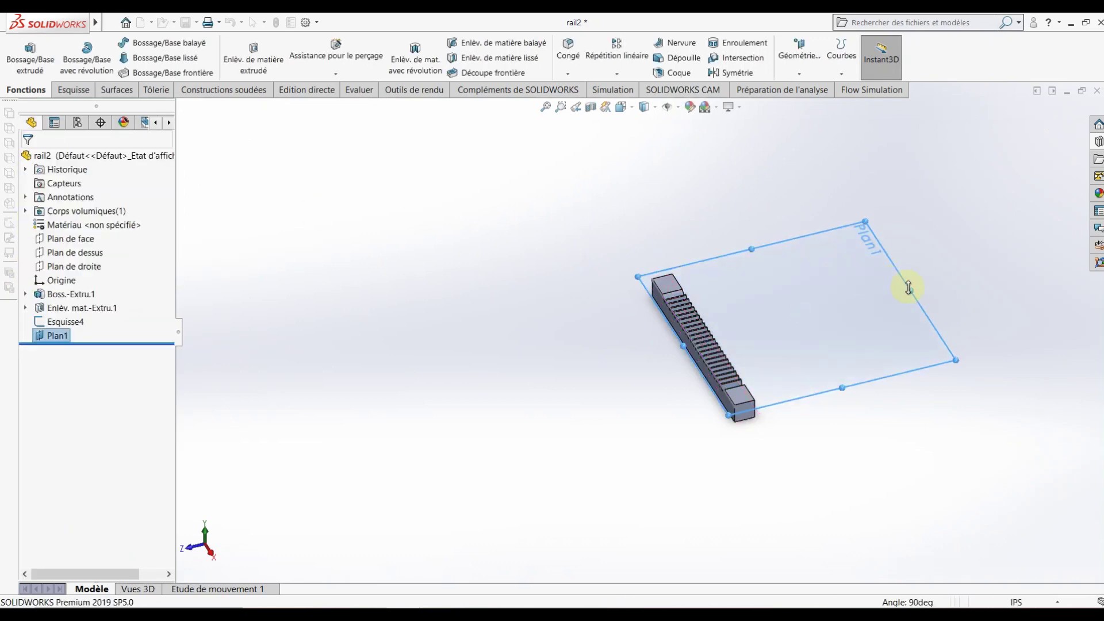
Shrink Plan1 to a strip around the rack and return to isometric view
left_click_drag(854, 291, 714, 308)
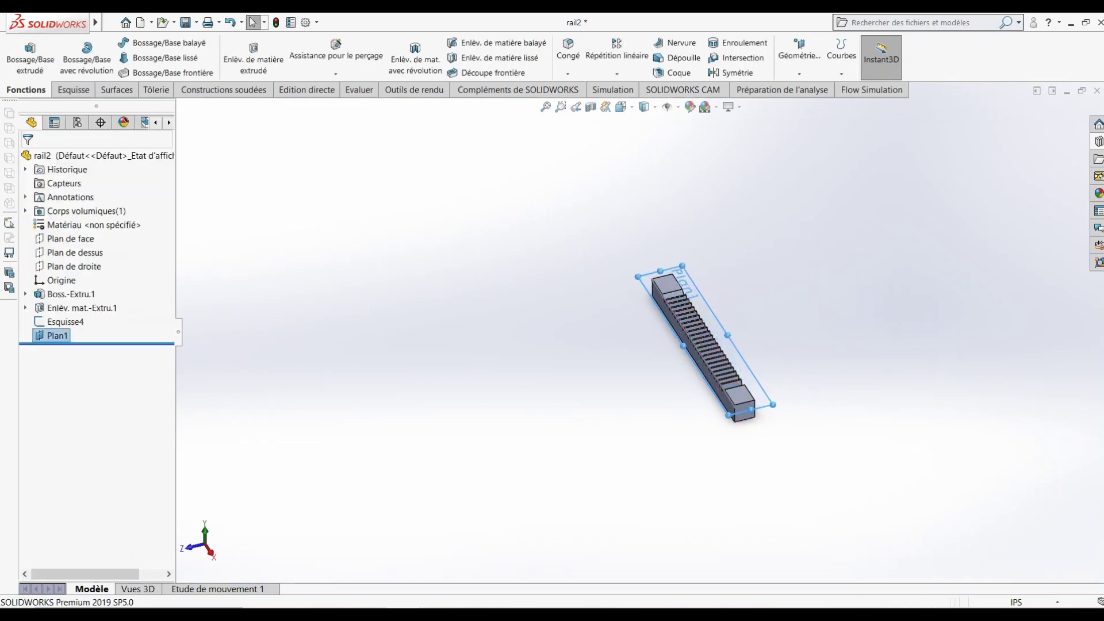
left_click(809, 257)
key("ctrl+7")
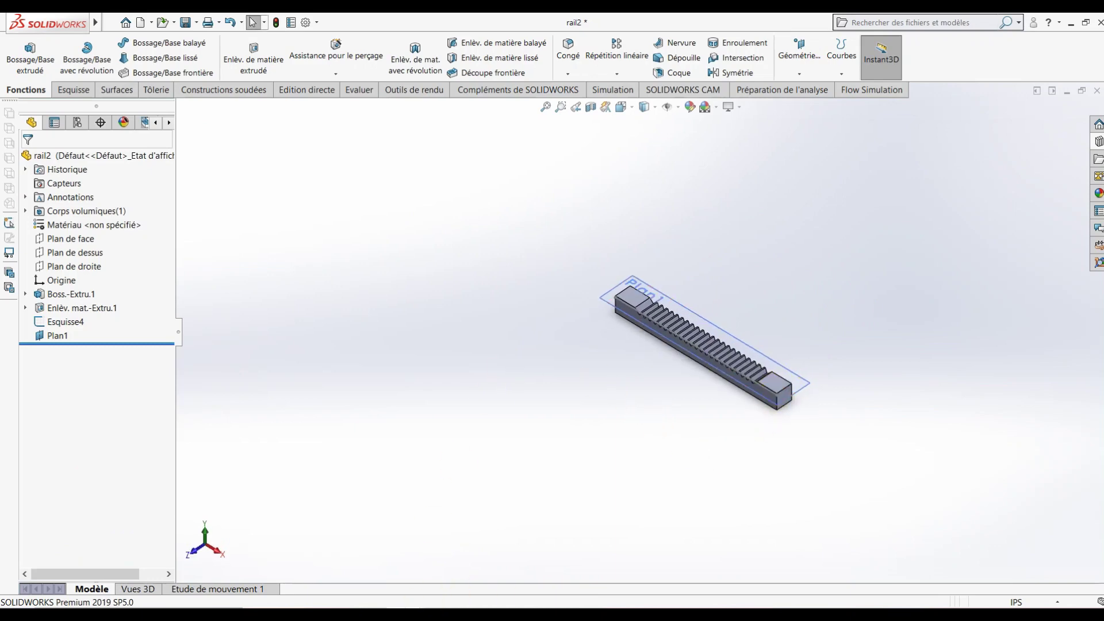
left_click(604, 561)
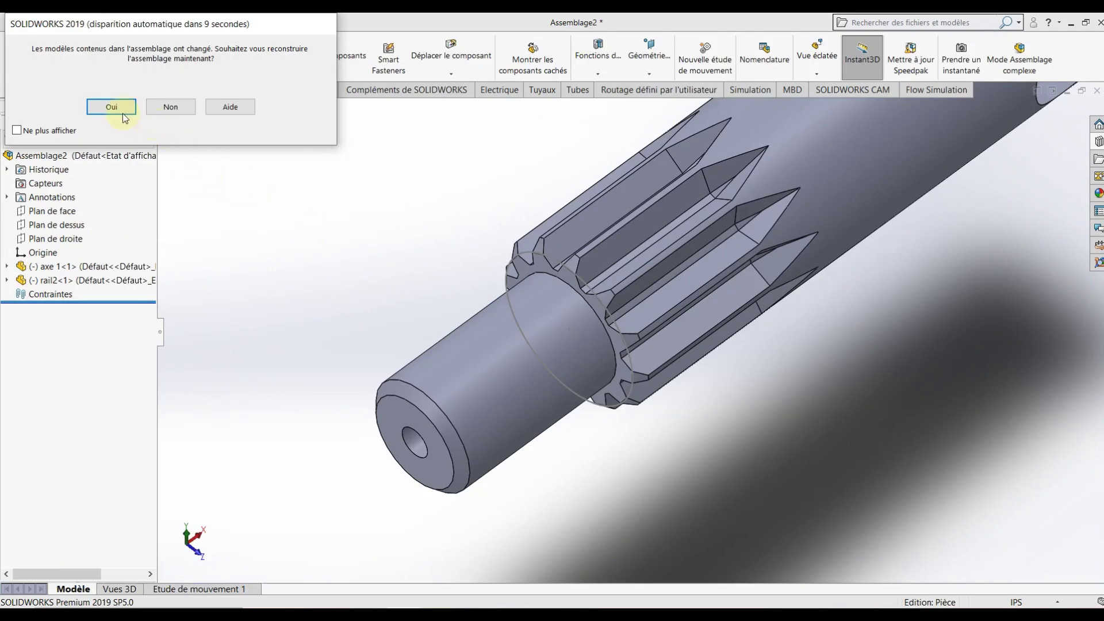
Accept the rebuild of Assemblage2 and orbit to a Y-up viewpoint
left_click(112, 107)
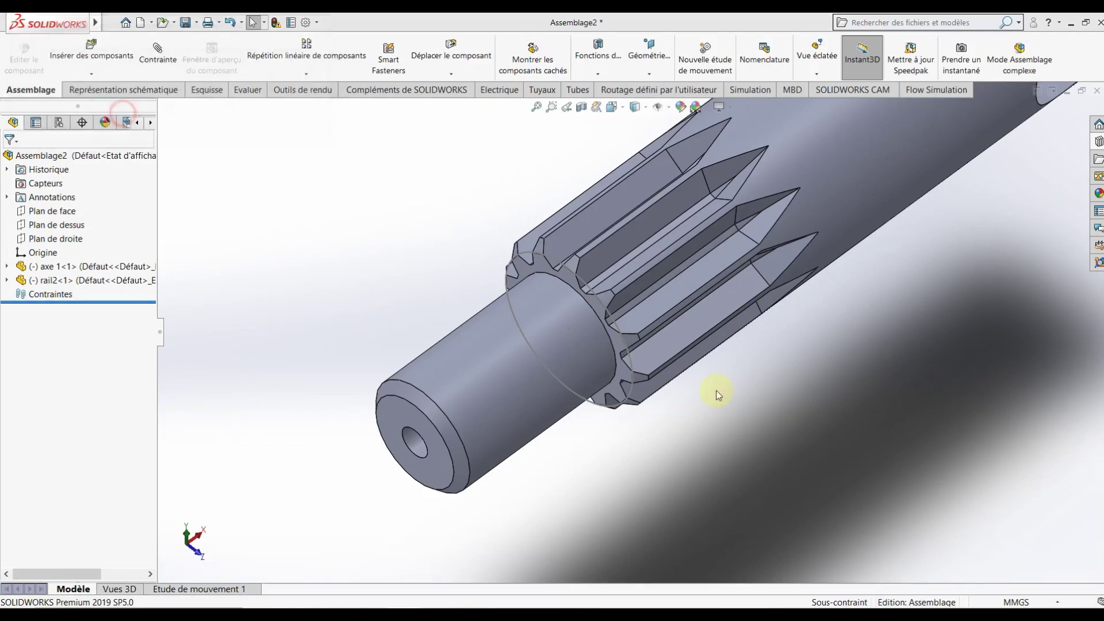
scroll(731, 352, "up", 2)
scroll(730, 351, "up", 3)
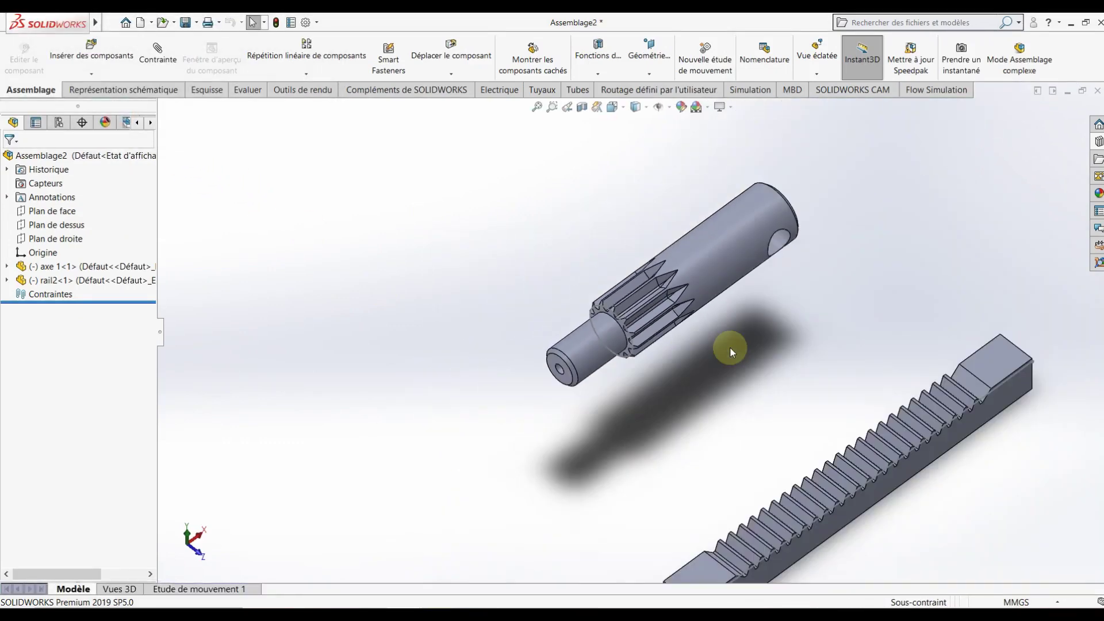
scroll(730, 351, "up", 3)
scroll(747, 379, "up", 2)
mouse_move(768, 415)
middle_mouse_down()
mouse_move(637, 356)
mouse_move(642, 402)
middle_mouse_up()
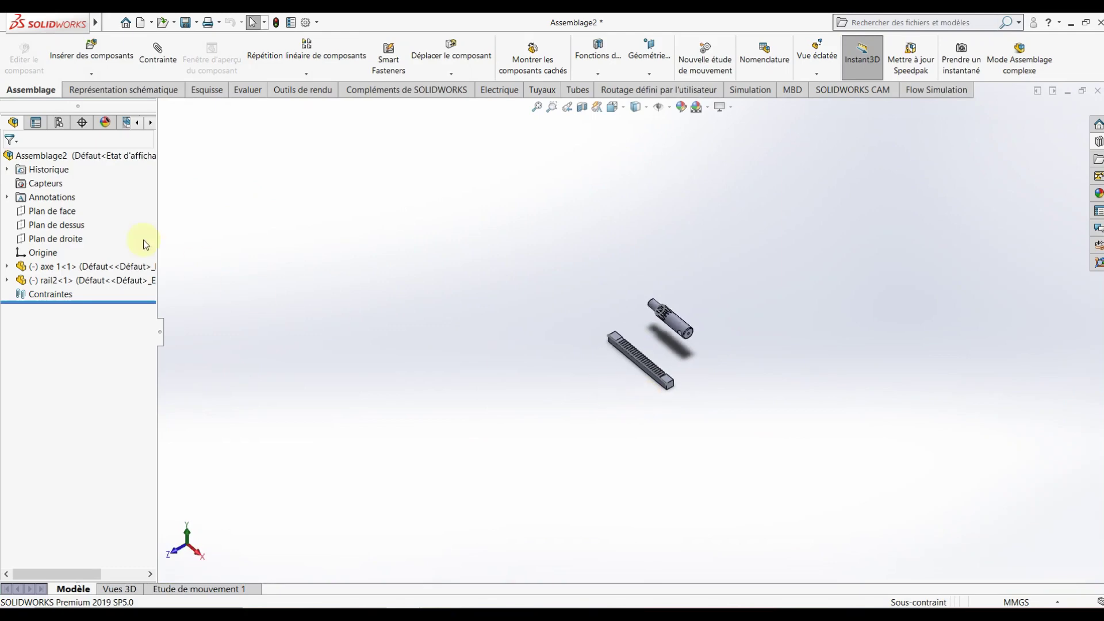
Mate the shaft end face coincident to Plan de face with flipped alignment
left_click(53, 211)
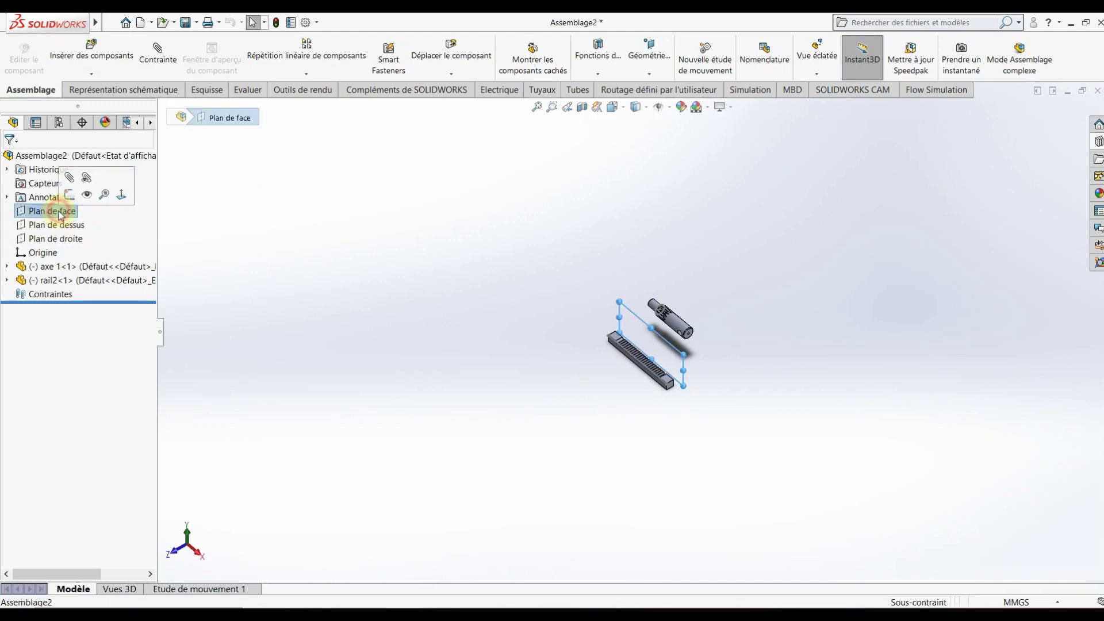
left_click(151, 47)
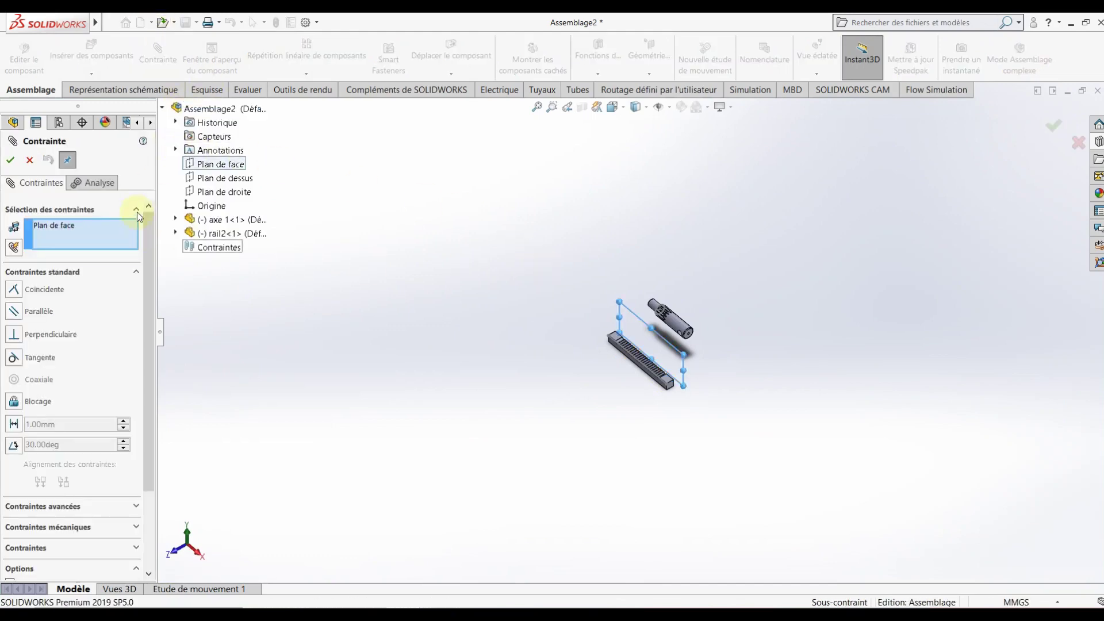
middle_click_drag(574, 337, 641, 356)
scroll(634, 348, "down", 2)
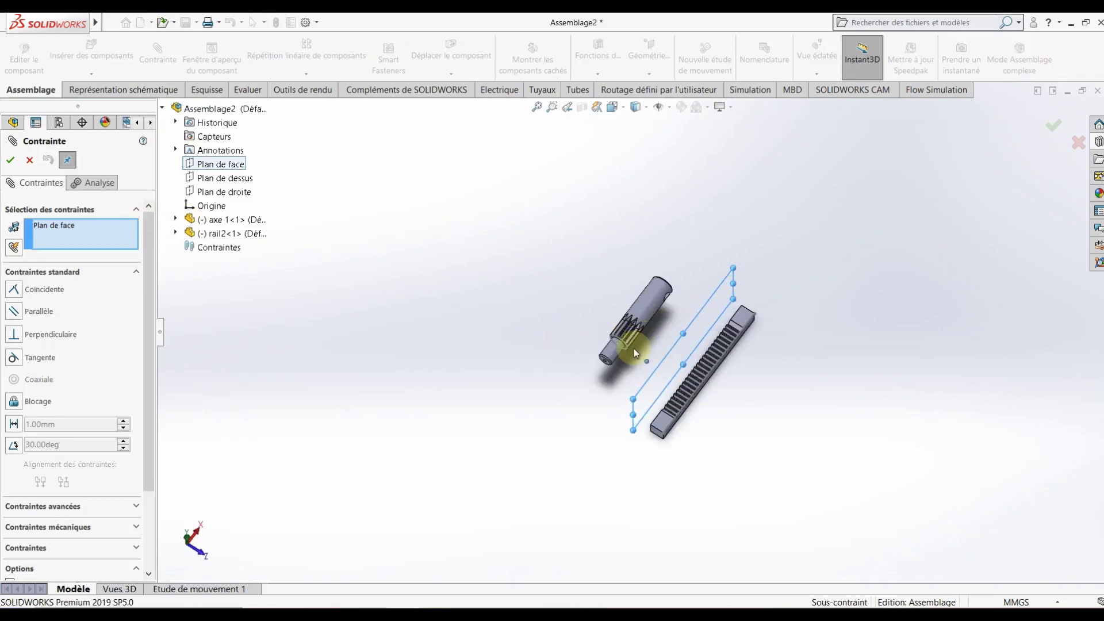
scroll(574, 363, "down", 5)
scroll(575, 364, "down", 2)
left_click(500, 385)
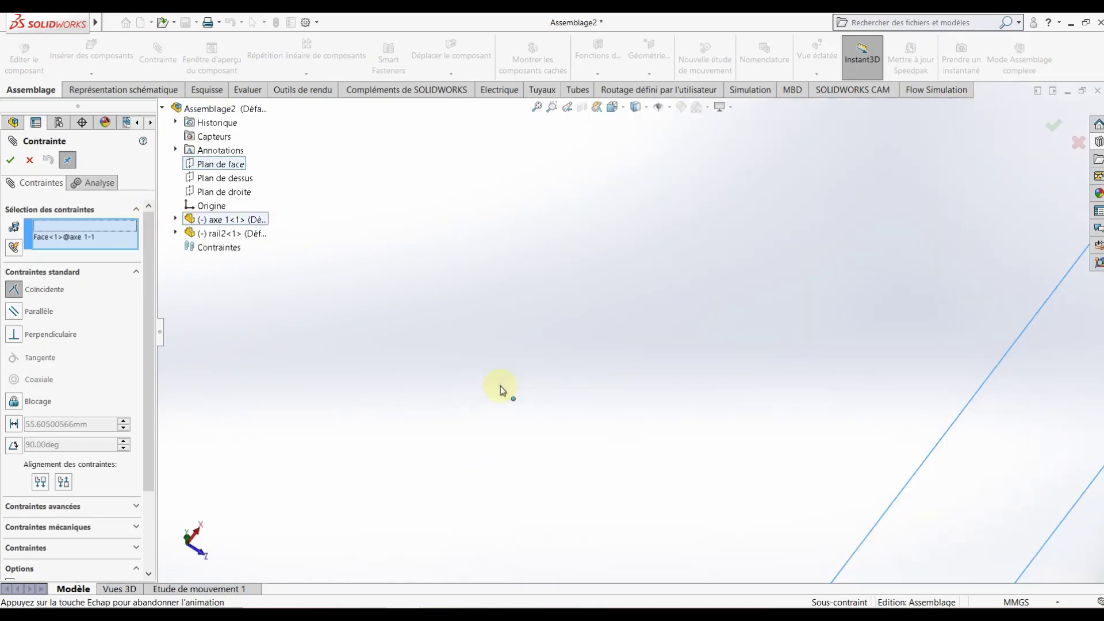
scroll(575, 368, "up", 5)
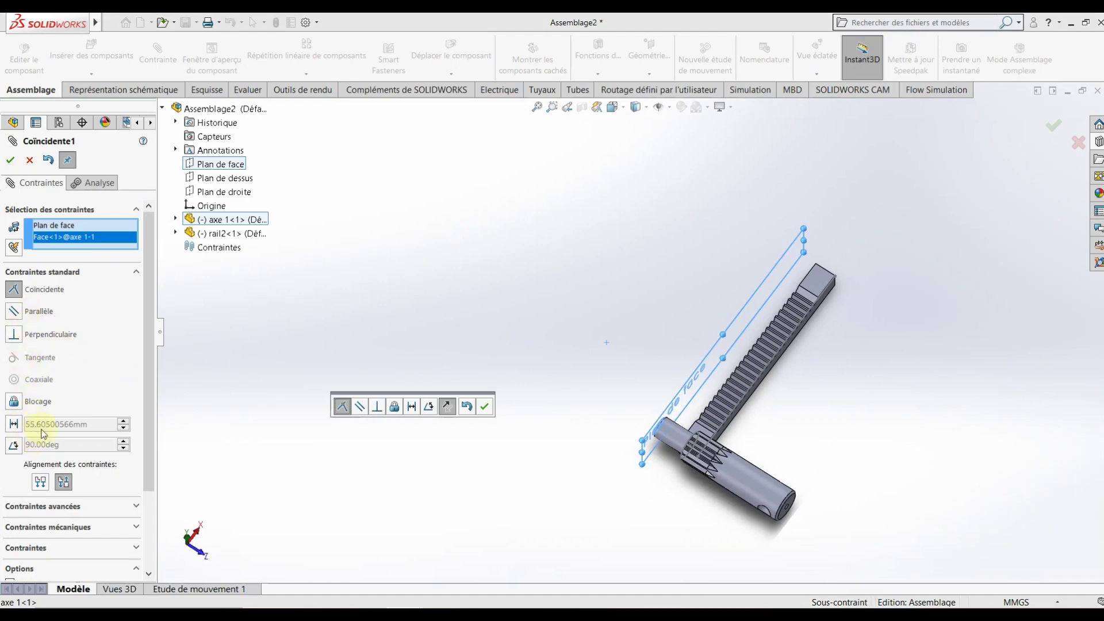
left_click(40, 483)
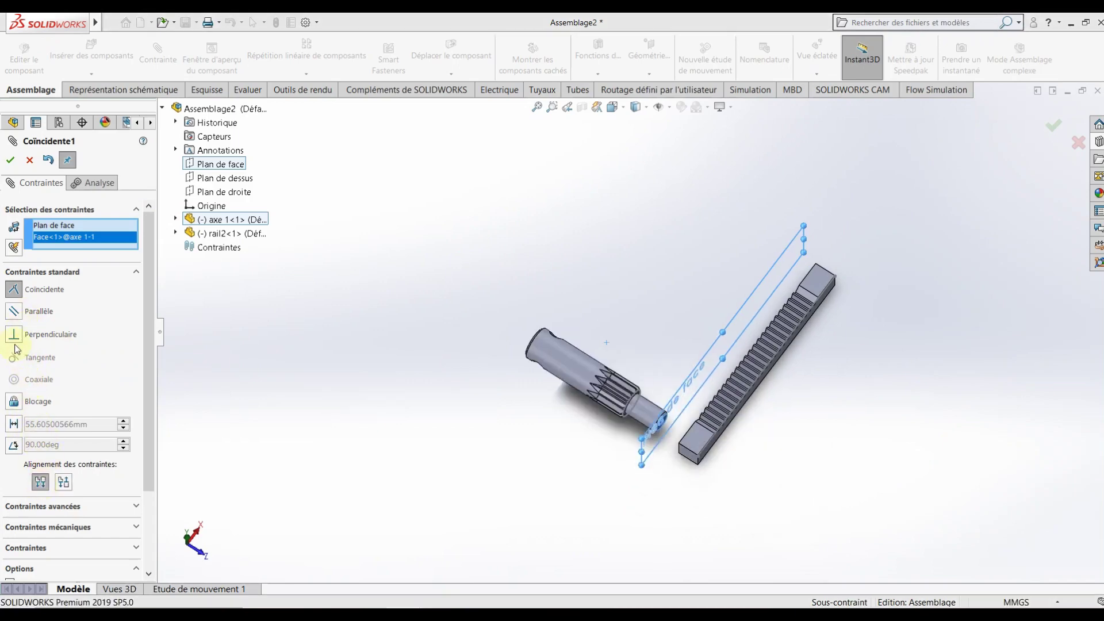
left_click(11, 161)
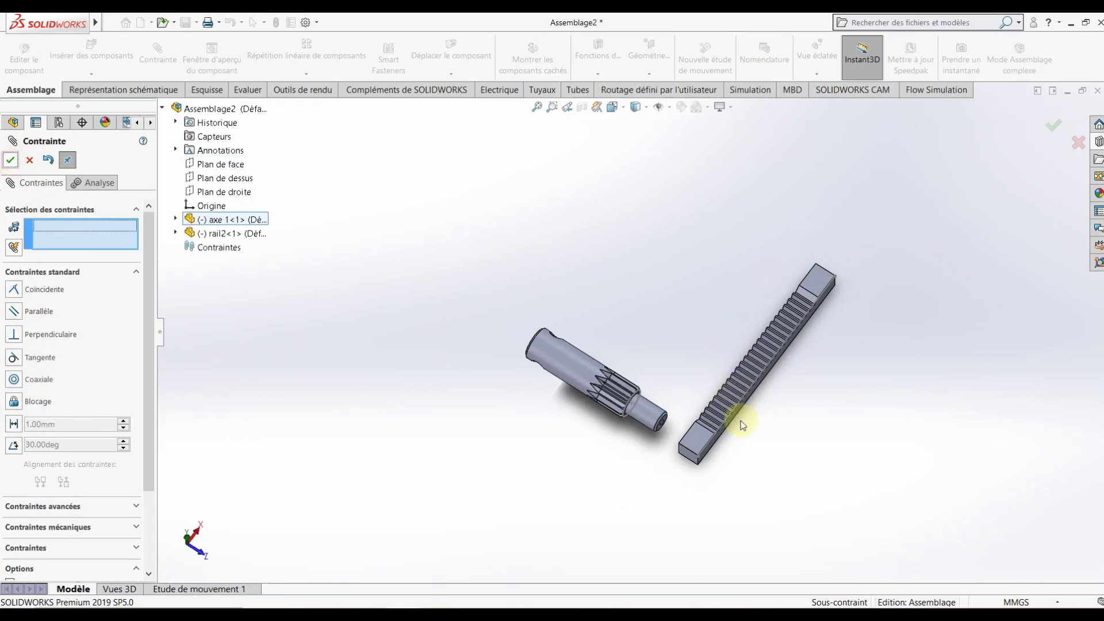
Move the rack beside the shaft and show the shaft's temporary axis
mouse_move(739, 424)
middle_mouse_down()
mouse_move(624, 332)
mouse_move(586, 349)
middle_mouse_up()
scroll(636, 505, "down", 5)
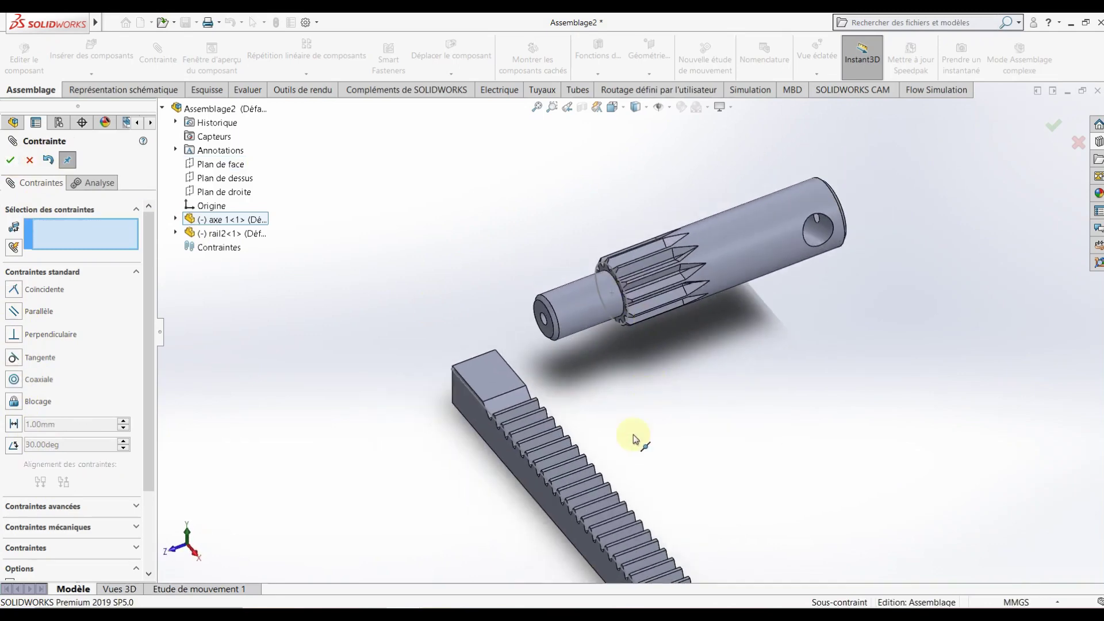
mouse_move(561, 490)
left_mouse_down()
mouse_move(716, 263)
mouse_move(722, 345)
mouse_move(730, 202)
mouse_move(723, 221)
left_mouse_up()
scroll(739, 217, "up", 3)
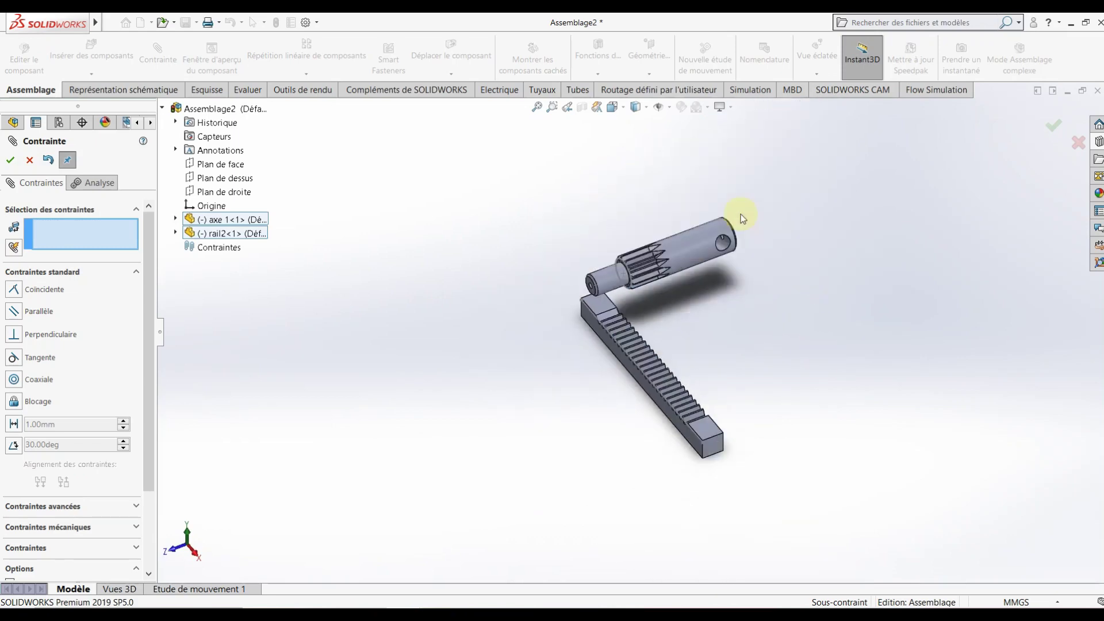
scroll(643, 121, "down", 3)
left_click(668, 107)
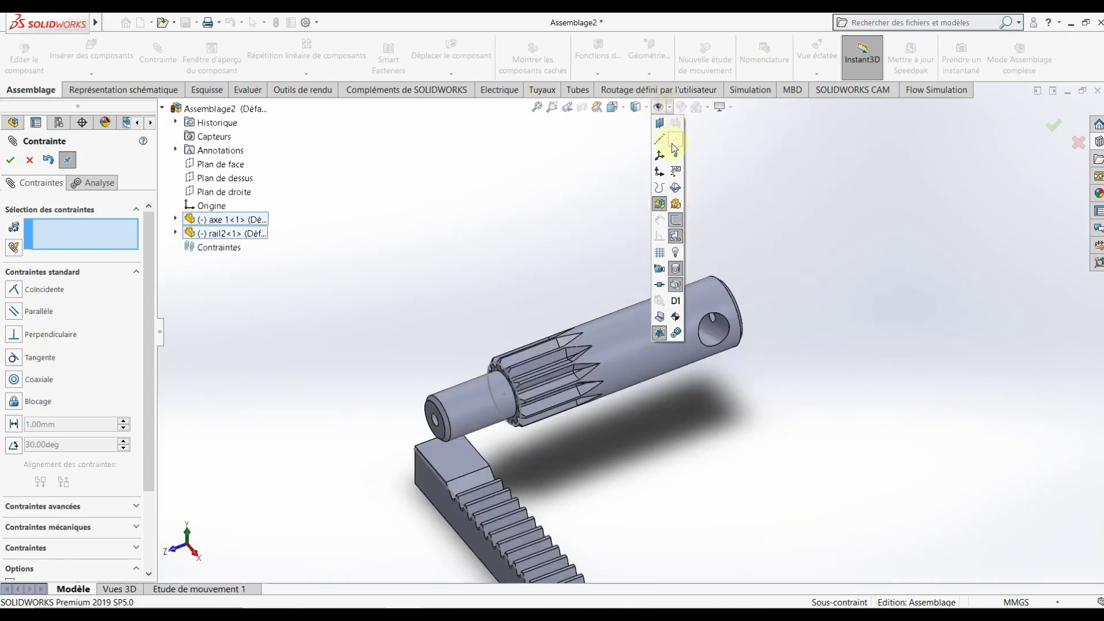
left_click(828, 418)
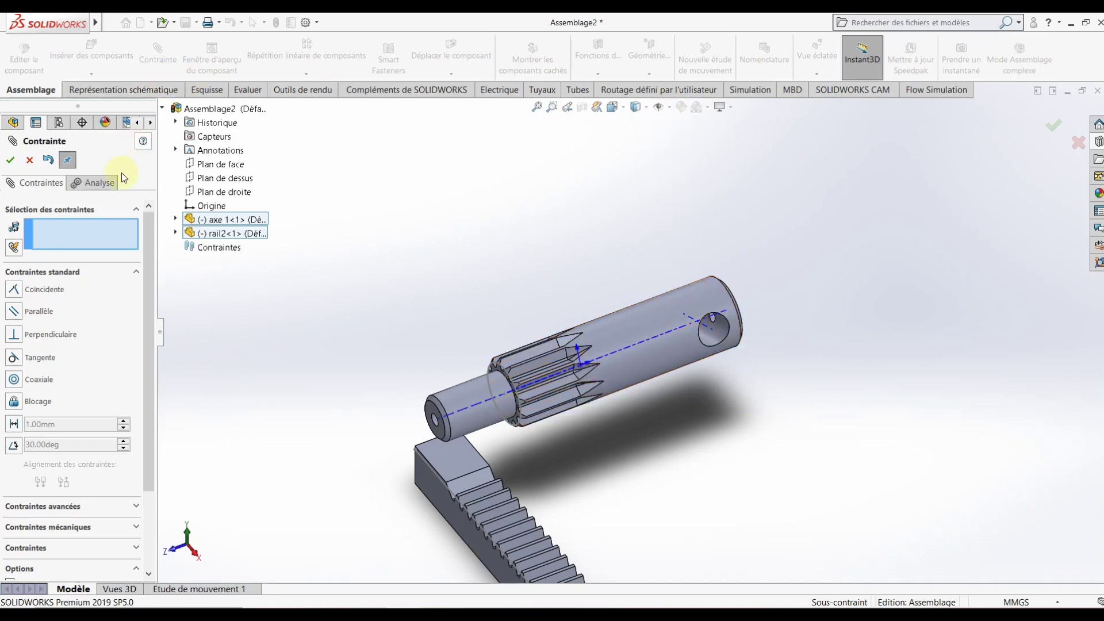
Mate Axe<1> of axe 1 coincident with rail2's origin point
left_click(456, 418)
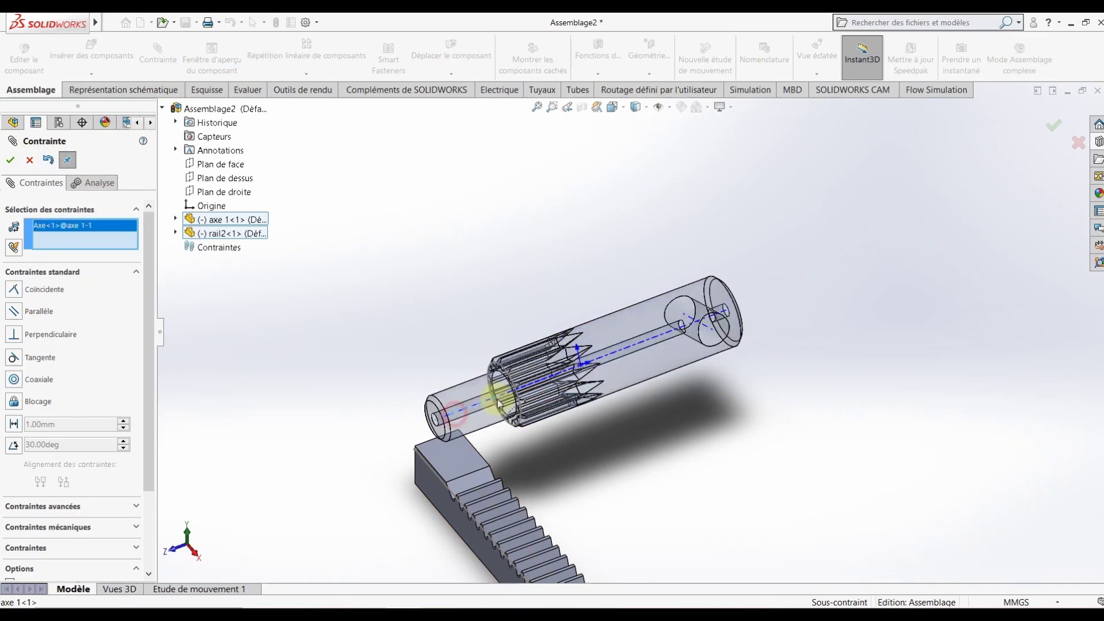
left_click(581, 371)
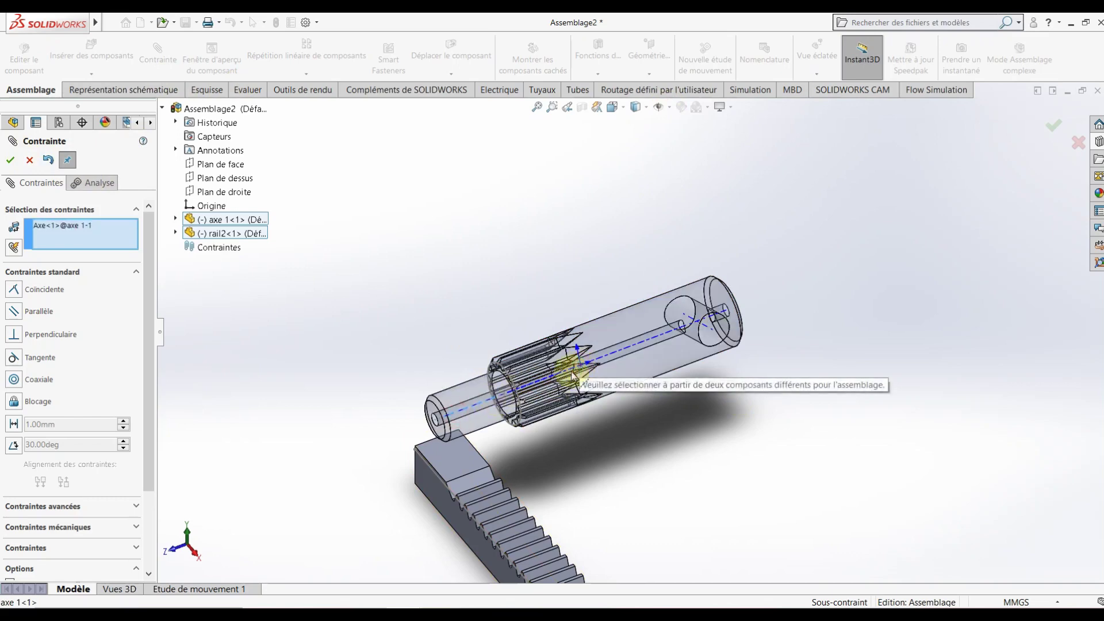
scroll(581, 371, "up", 3)
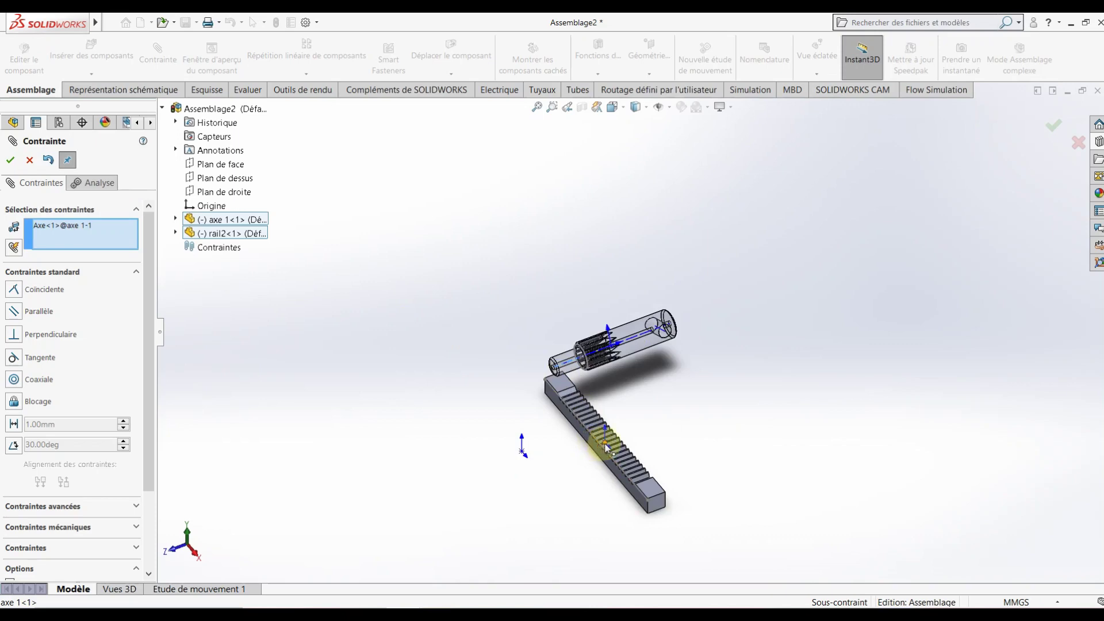
scroll(607, 447, "down", 4)
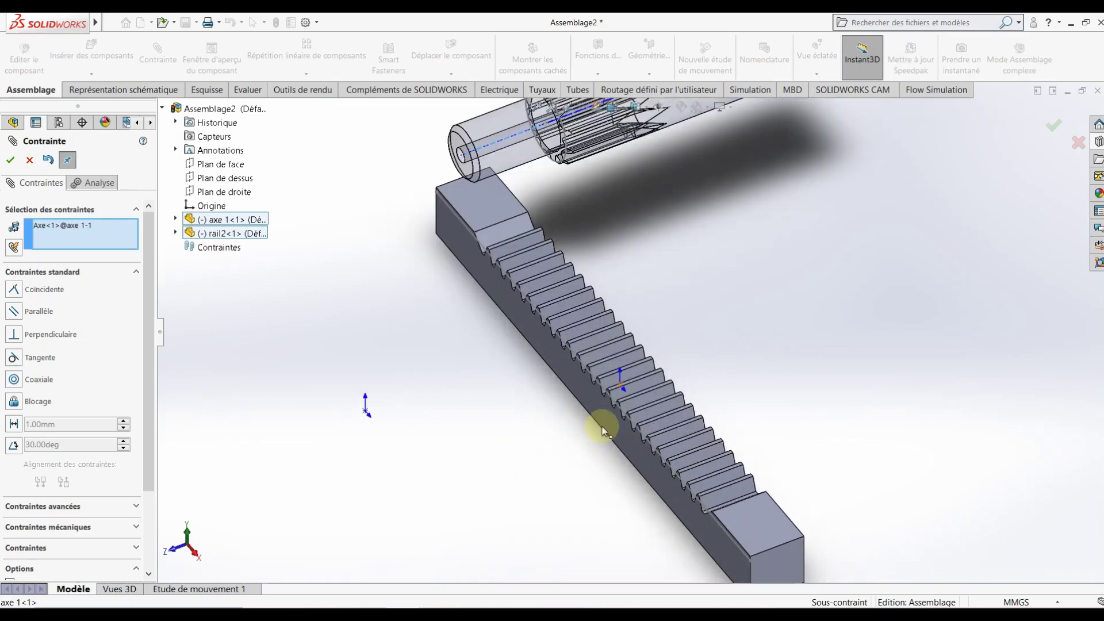
left_click(621, 390)
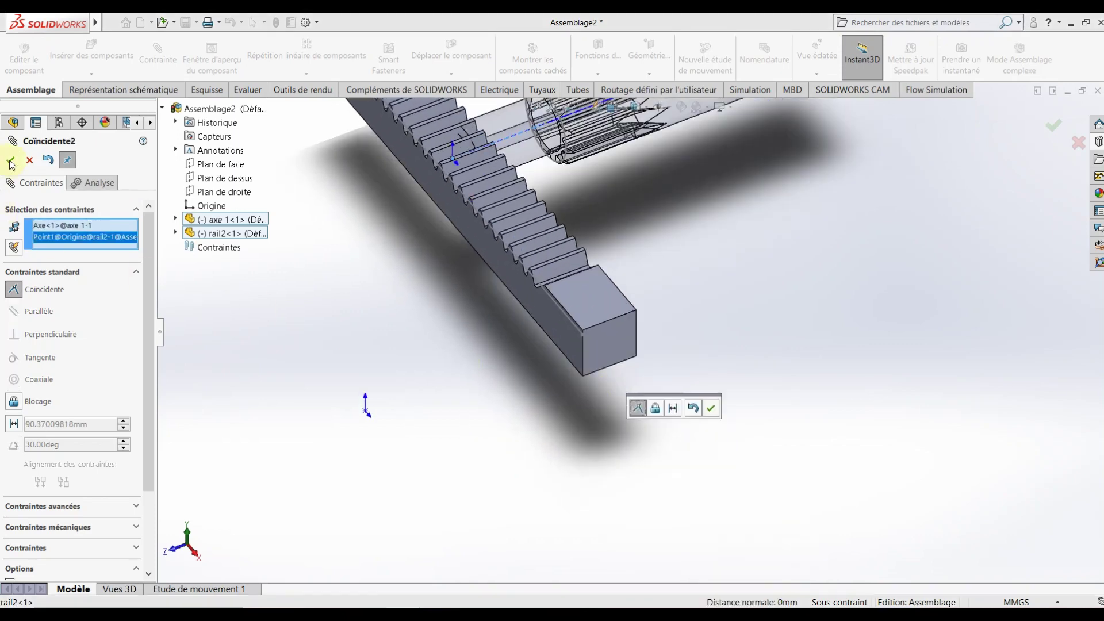
left_click(11, 161)
scroll(583, 196, "up", 3)
Spin the shaft about its axis, then pick the rack line and pinion circle and clear both selections
scroll(644, 230, "down", 4)
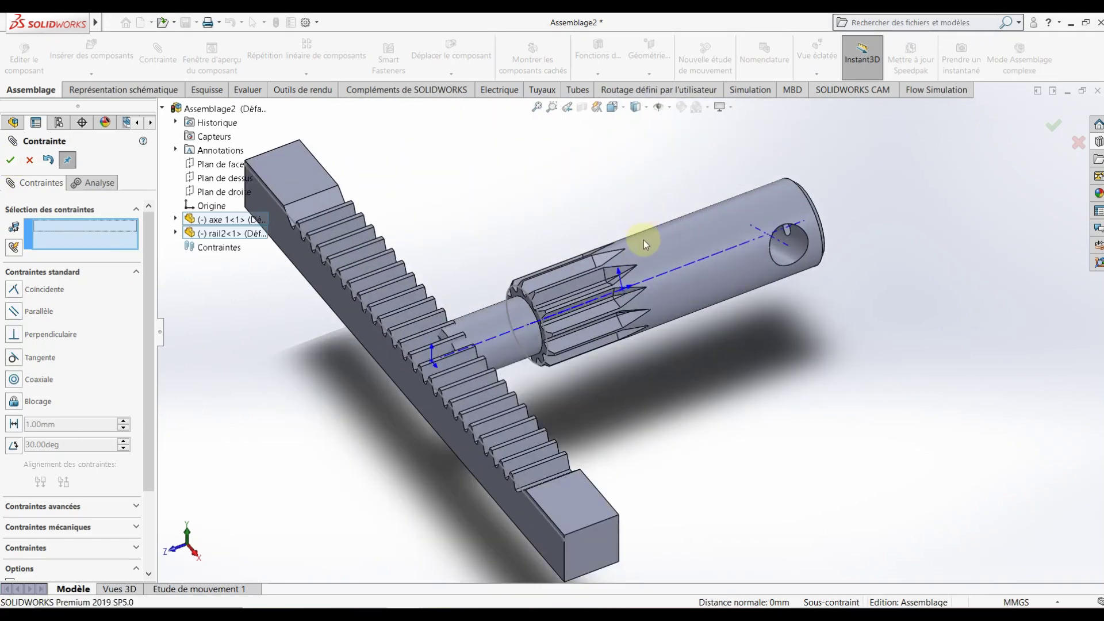
mouse_move(686, 282)
left_mouse_down()
mouse_move(700, 292)
mouse_move(599, 352)
left_mouse_up()
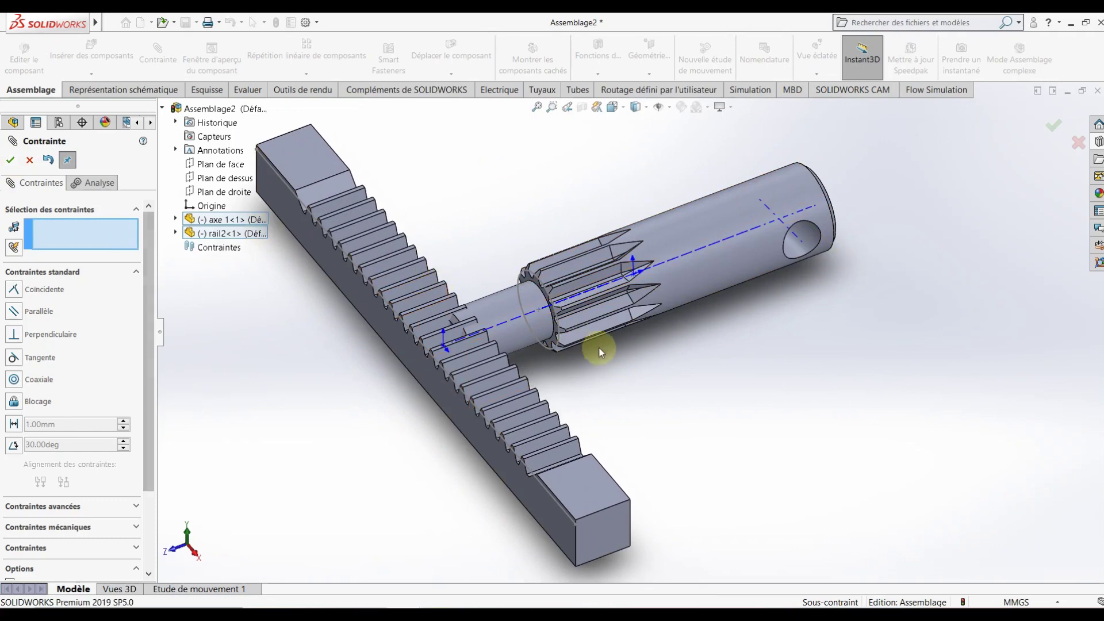
left_click(460, 391)
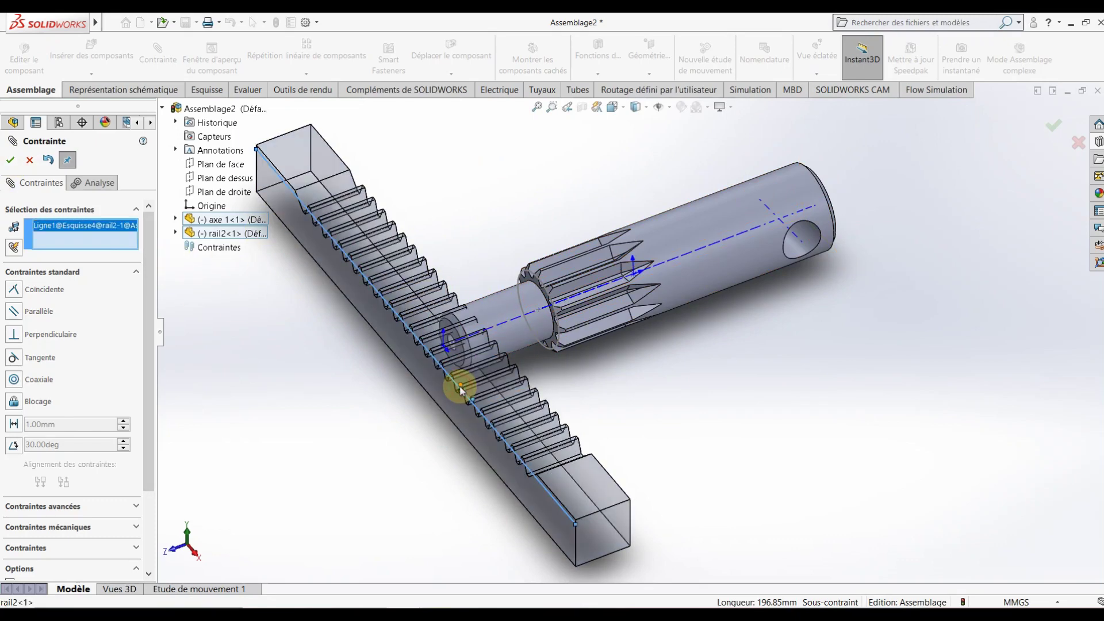
left_click(545, 348)
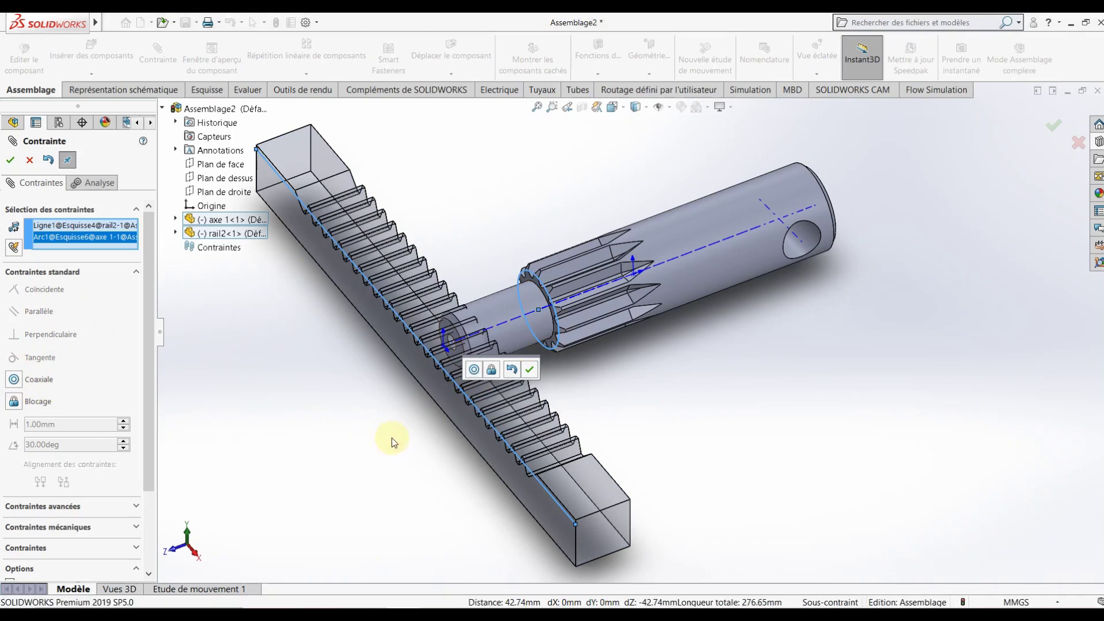
left_click(358, 420)
right_click(51, 227)
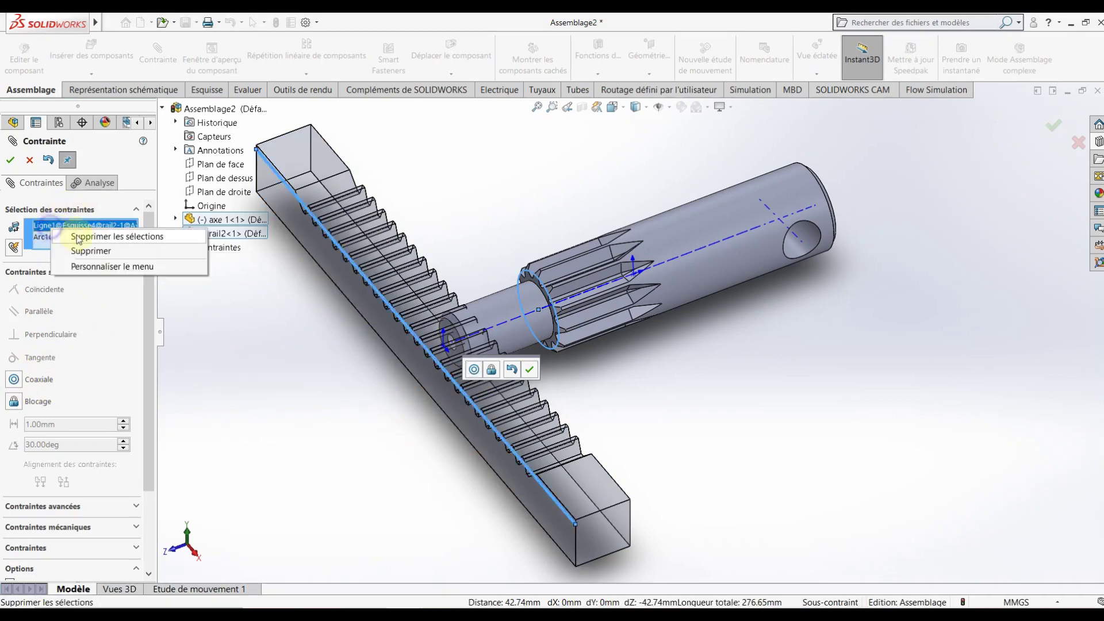
left_click(96, 237)
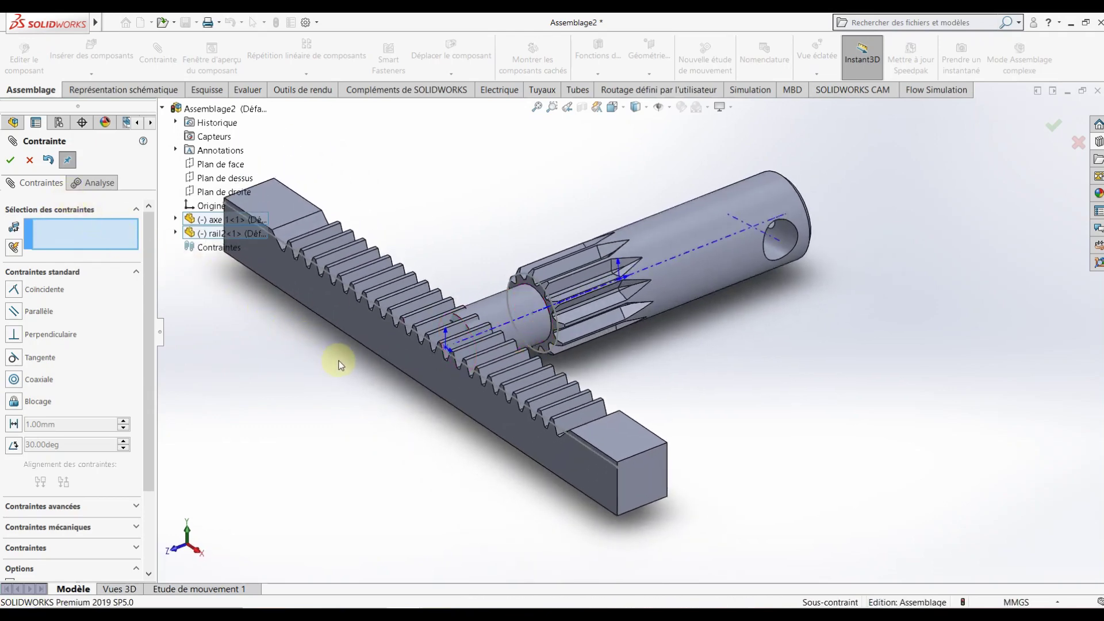
Leave mate editing without adding the mate, and clear the rack and shaft selections
key("Escape")
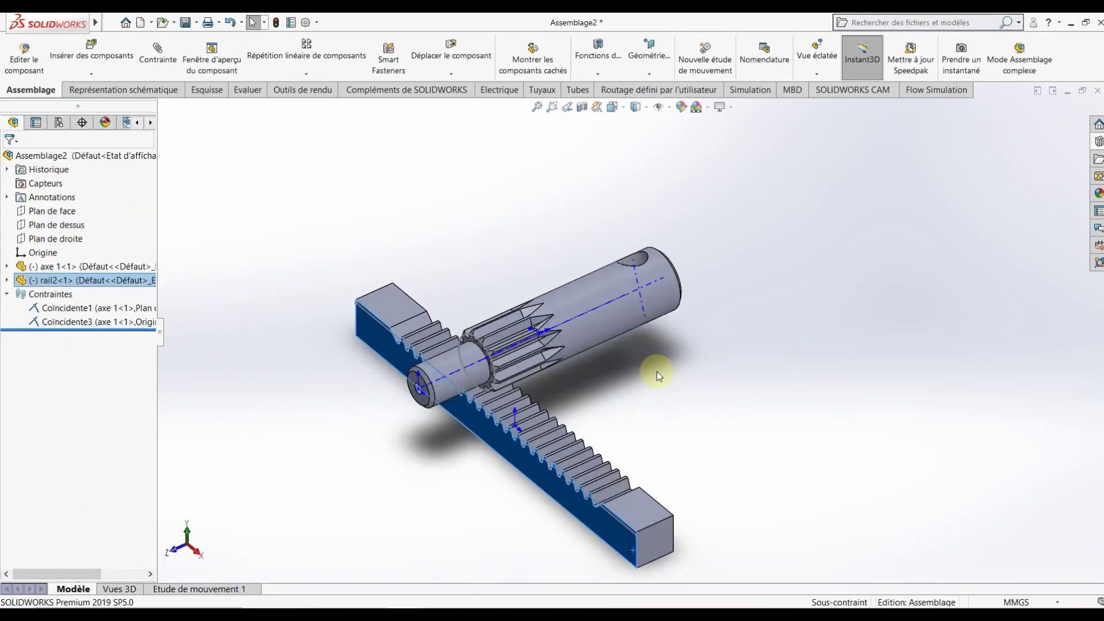
left_click(694, 391)
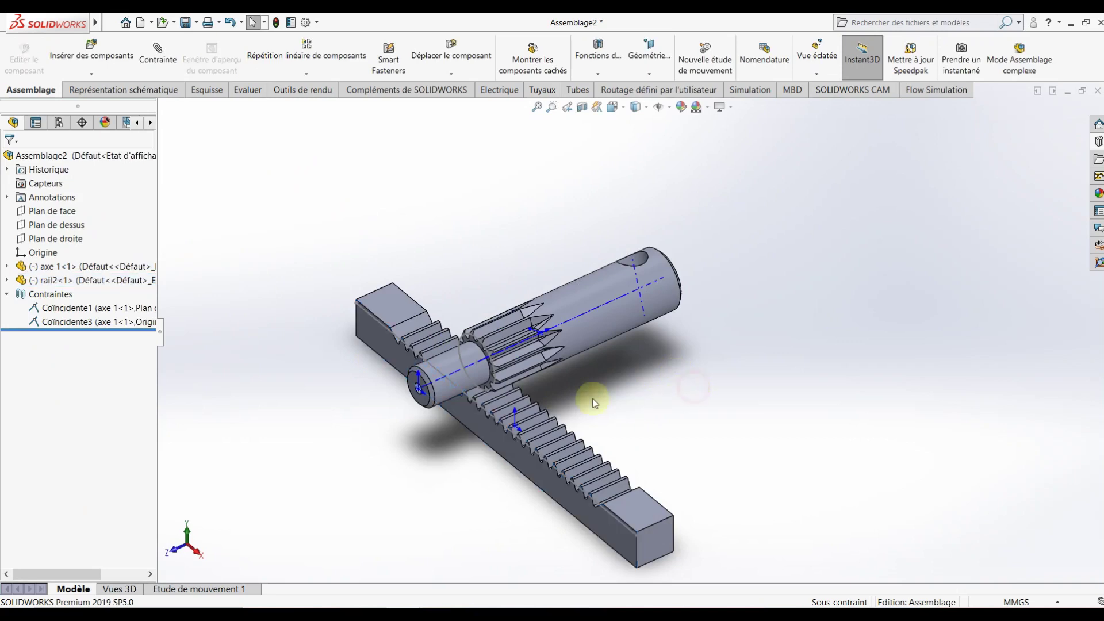
left_click(620, 340)
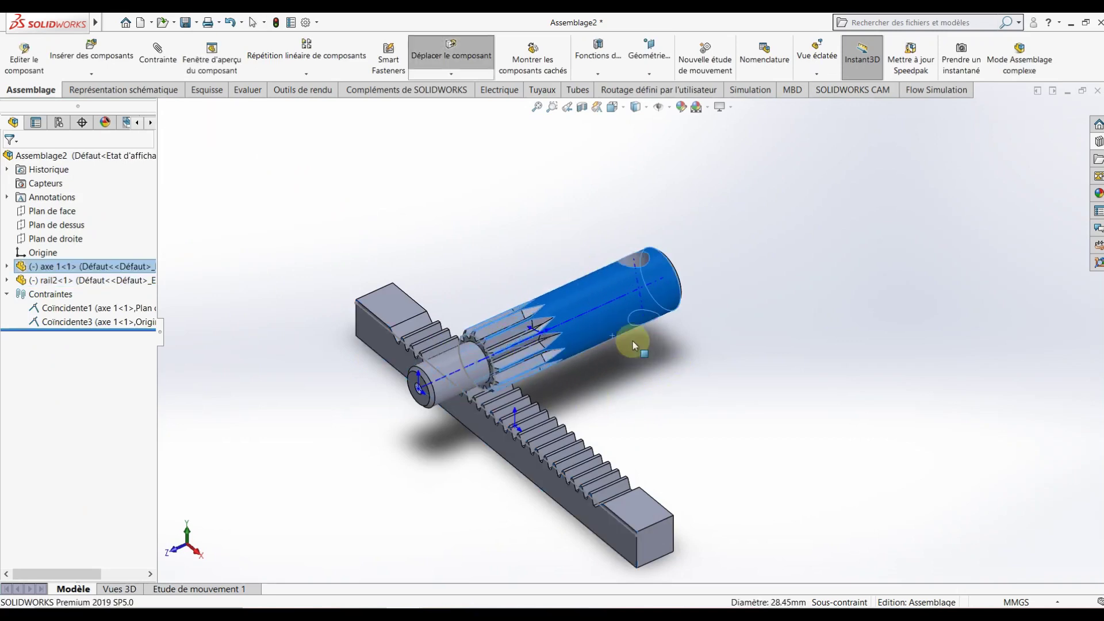
left_click(721, 394)
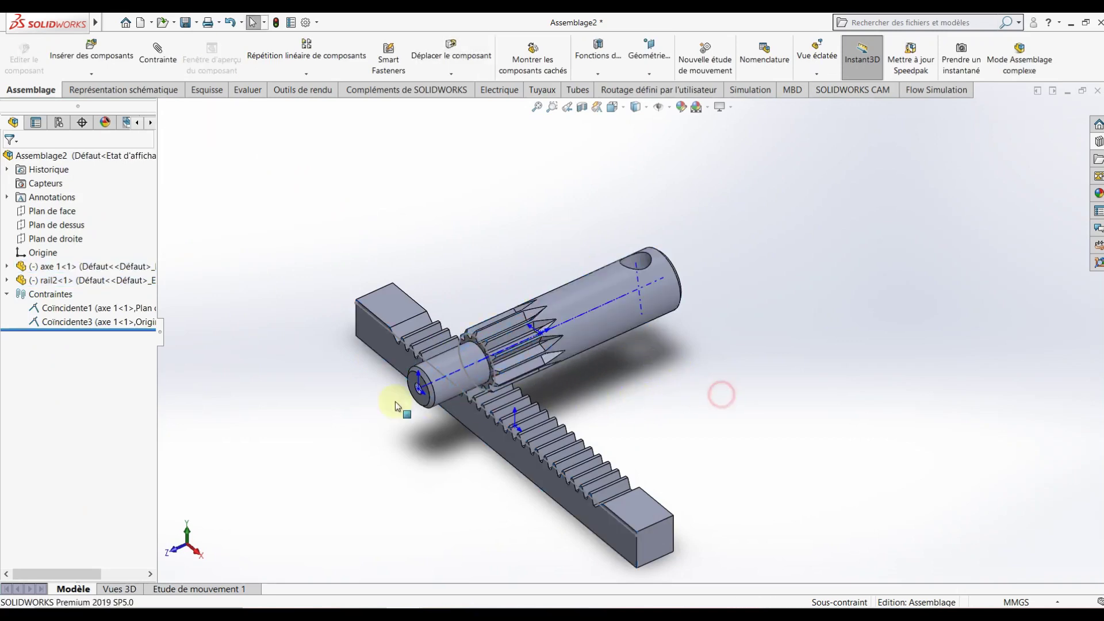
Hide sketches via Hide/Show Items, zoom in on the pinion-rack contact, and select the rack
left_click(668, 107)
left_click(670, 138)
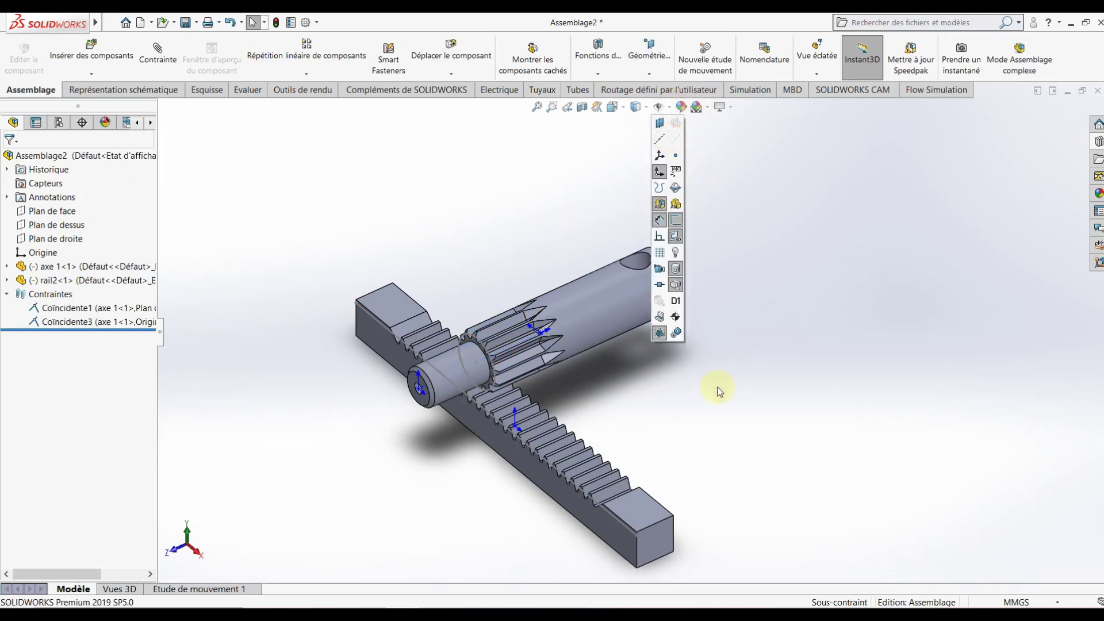
left_click(789, 387)
middle_click_drag(547, 431, 500, 370)
scroll(505, 382, "down", 2)
scroll(490, 460, "down", 5)
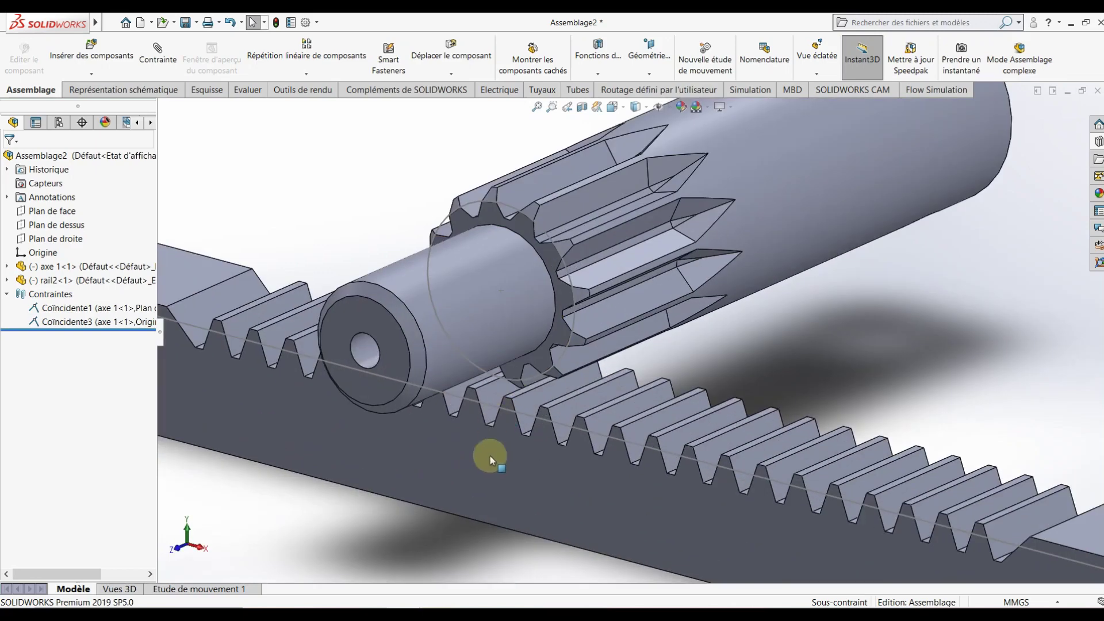
left_click(490, 460)
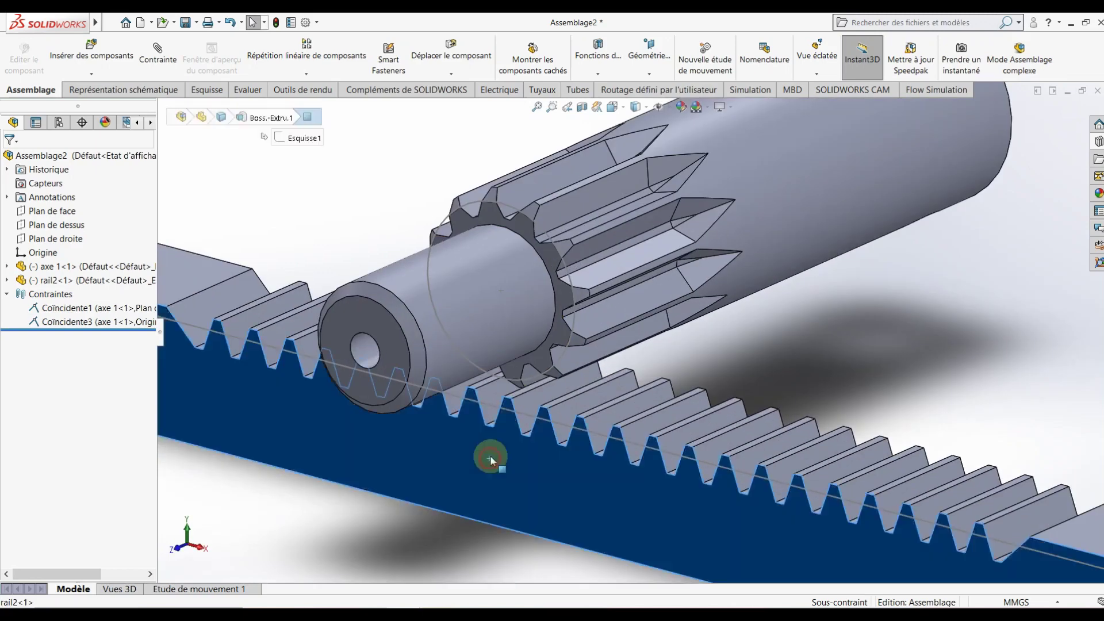
Mate the pinion's toothed end face coincident with the rack's front face
left_click(164, 51)
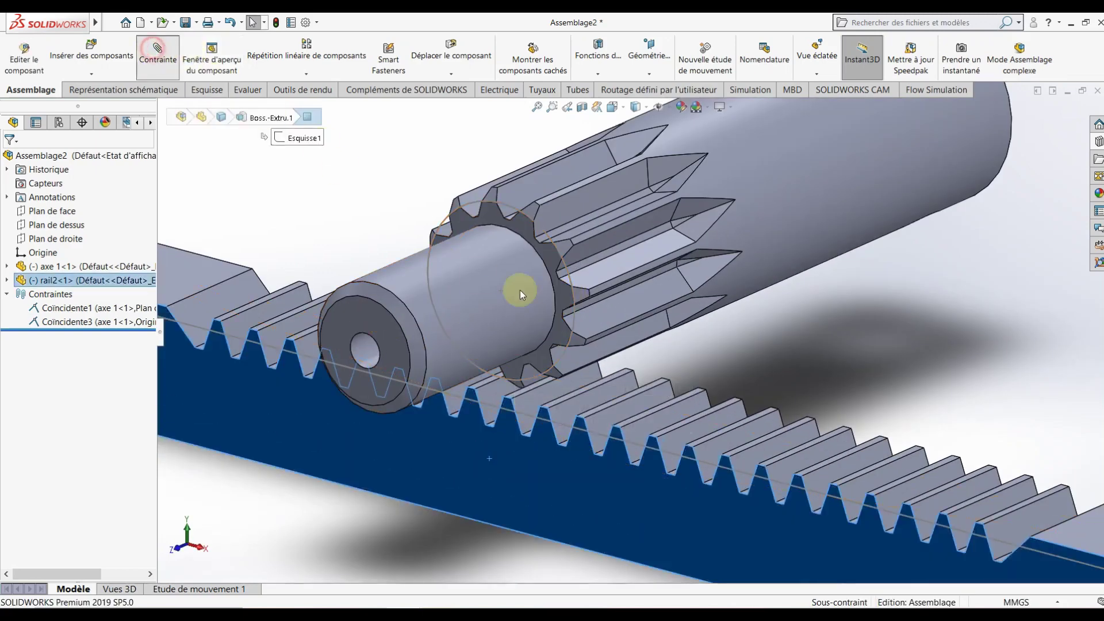
left_click(564, 302)
left_click(205, 347)
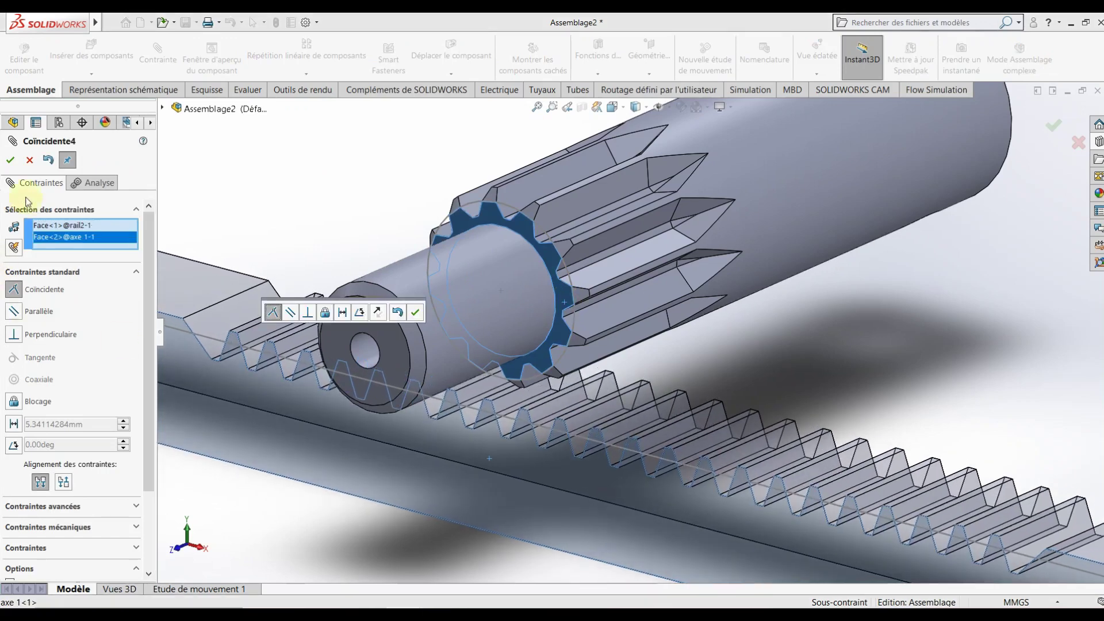
left_click(12, 159)
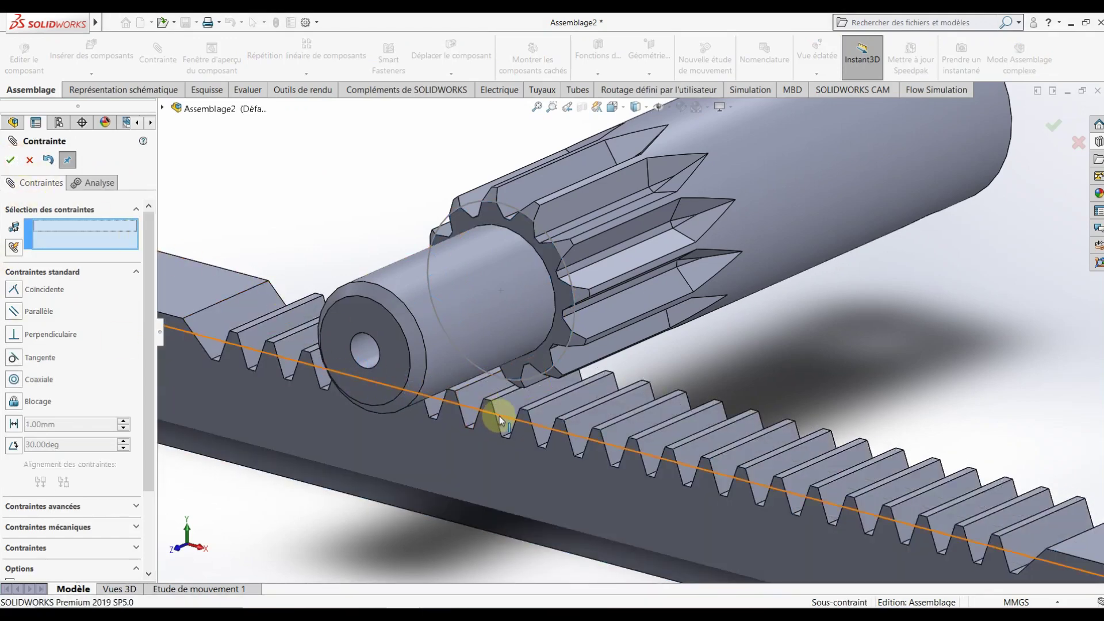
Pick the rack tooth line and pinion circle, inspect their contact, then cancel the unfinished mate
left_click(500, 417)
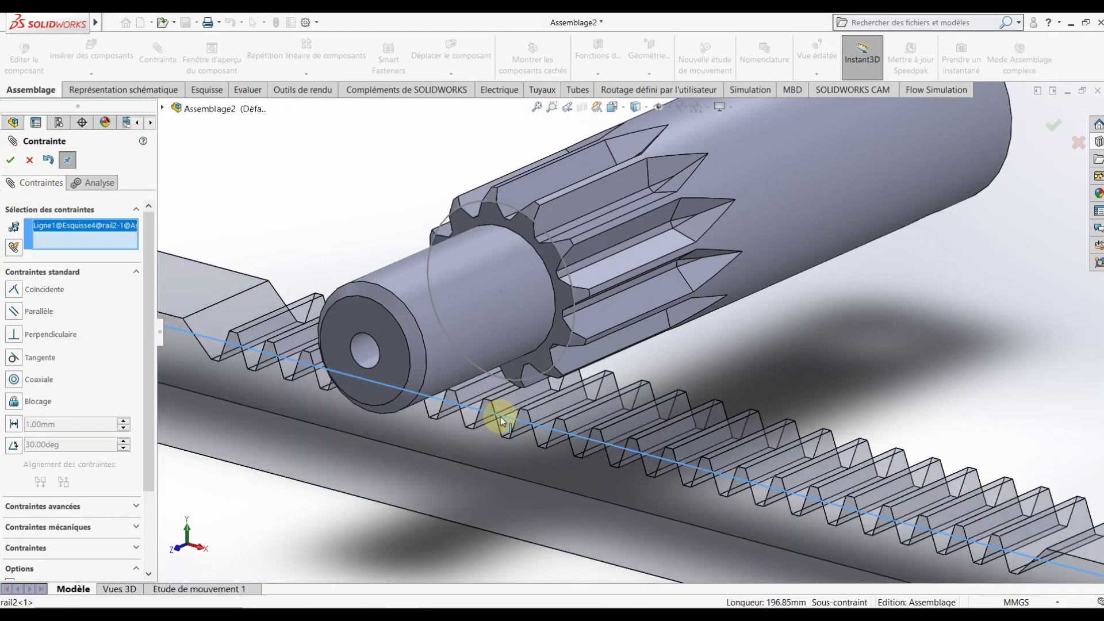
left_click(561, 356)
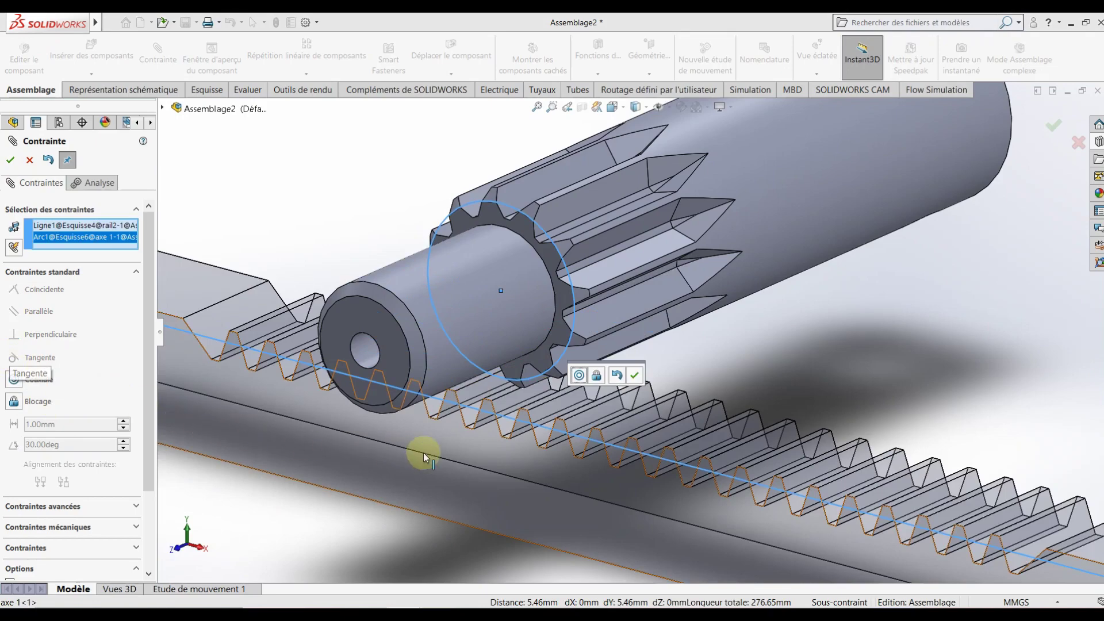
middle_click_drag(505, 434, 521, 416)
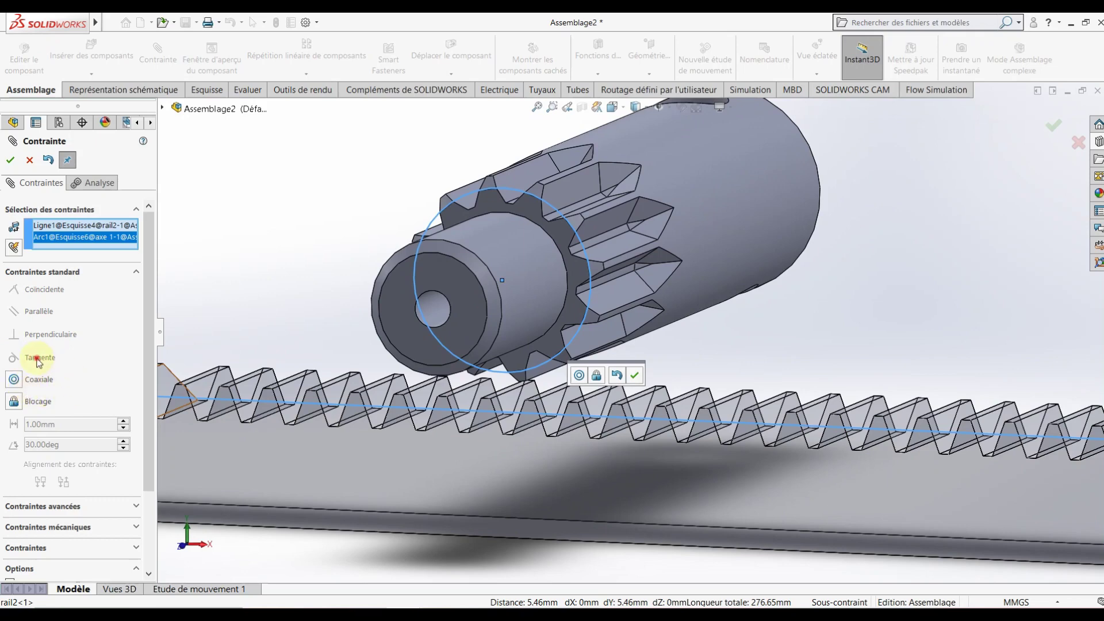
left_click(30, 160)
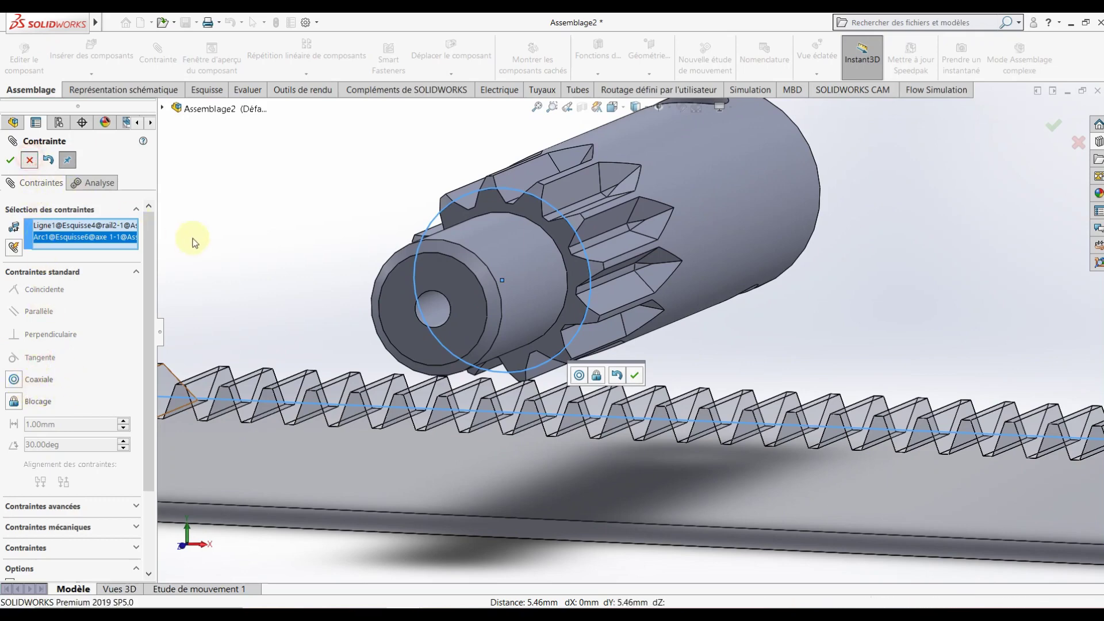
middle_click_drag(584, 387, 578, 391)
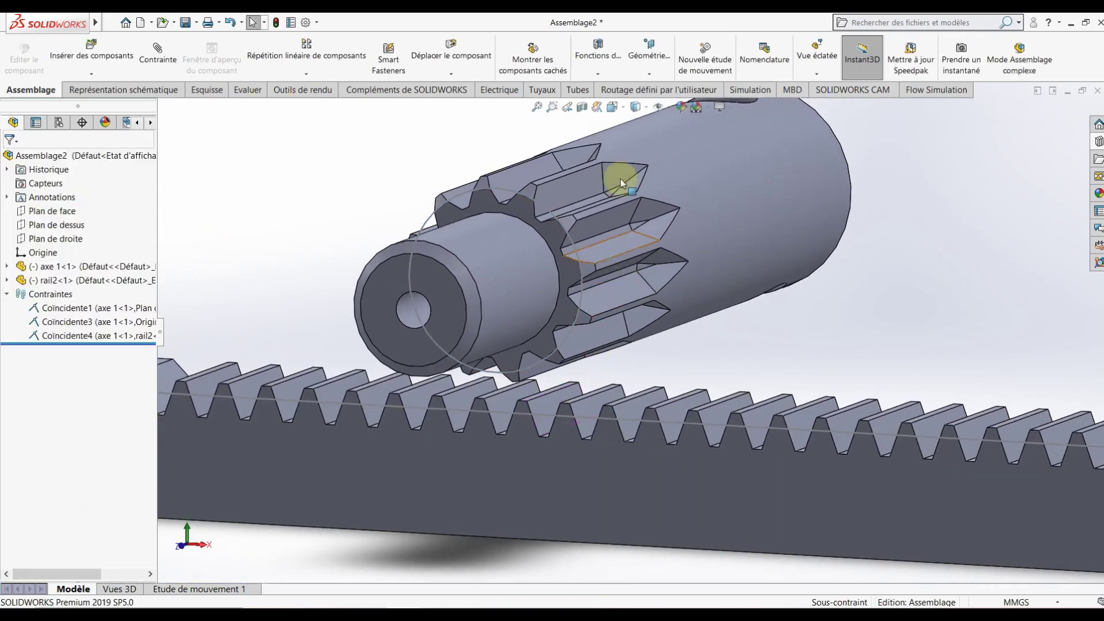
Switch to the Front view and zoom in on the pinion and rack
left_click(621, 106)
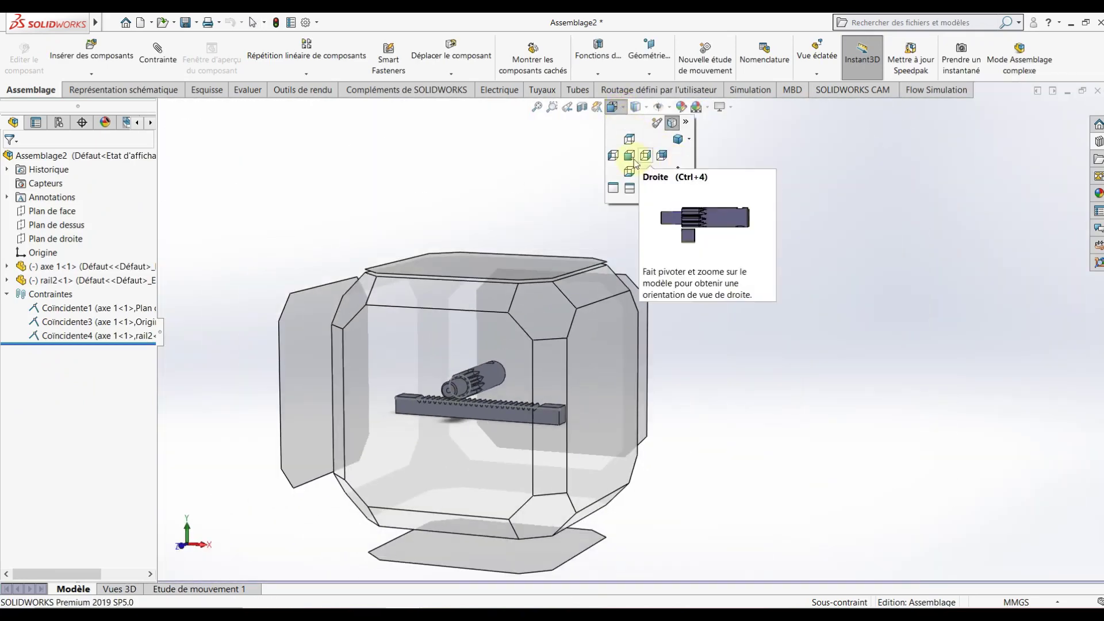
left_click(629, 155)
scroll(611, 363, "down", 3)
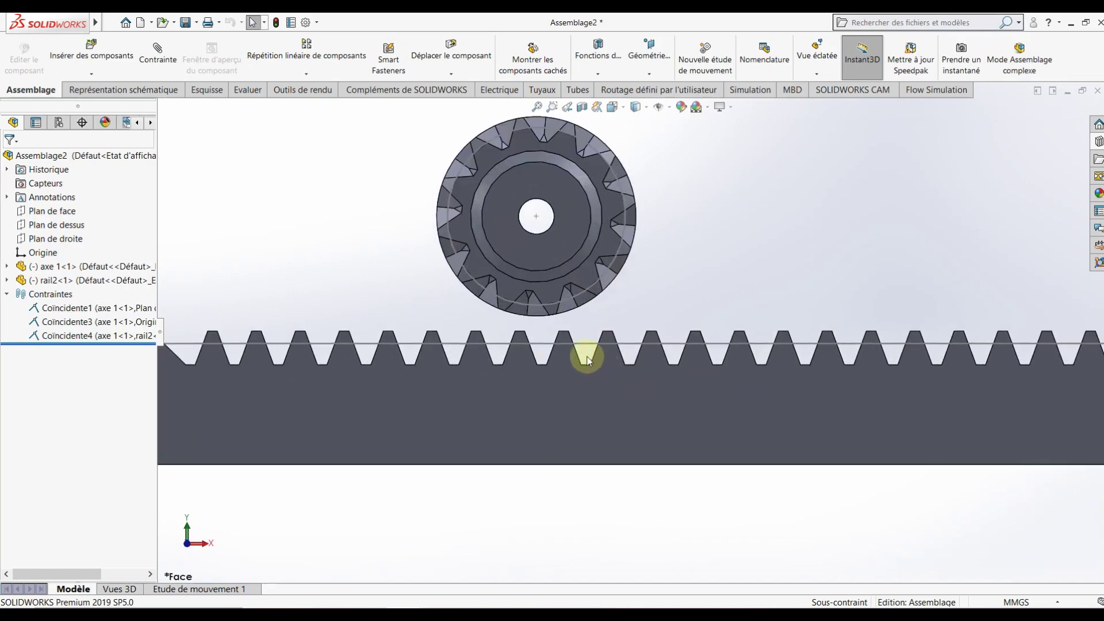
scroll(584, 352, "down", 2)
Move the rack up and rotate the pinion until a tooth sits in a rack gap
left_click_drag(573, 398, 588, 330)
left_click(577, 238)
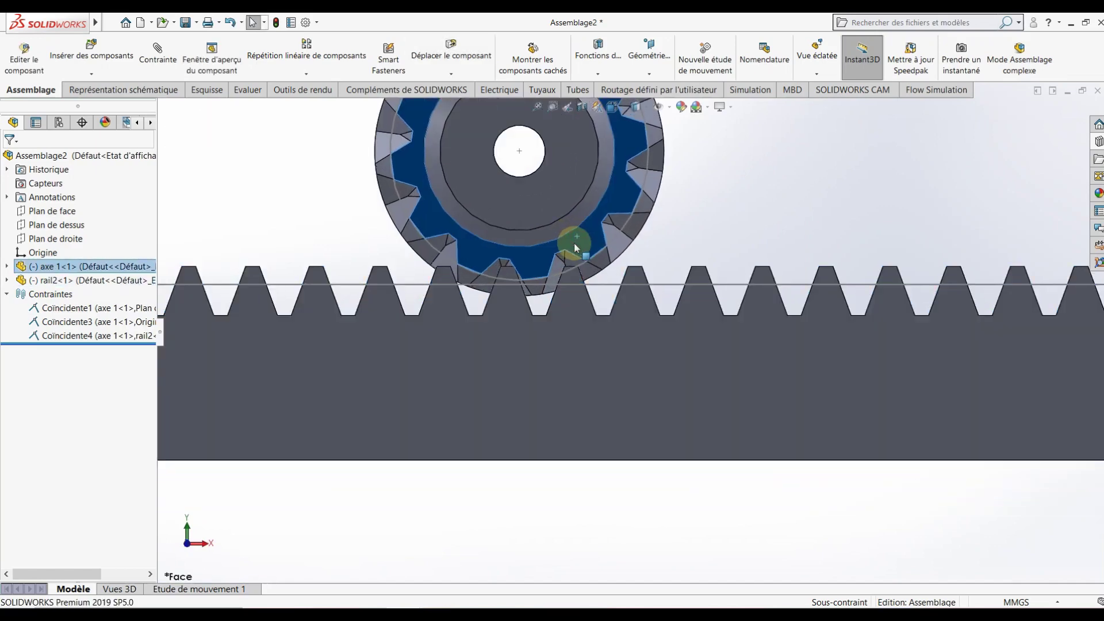
left_click_drag(577, 238, 573, 244)
left_click_drag(571, 340, 567, 336)
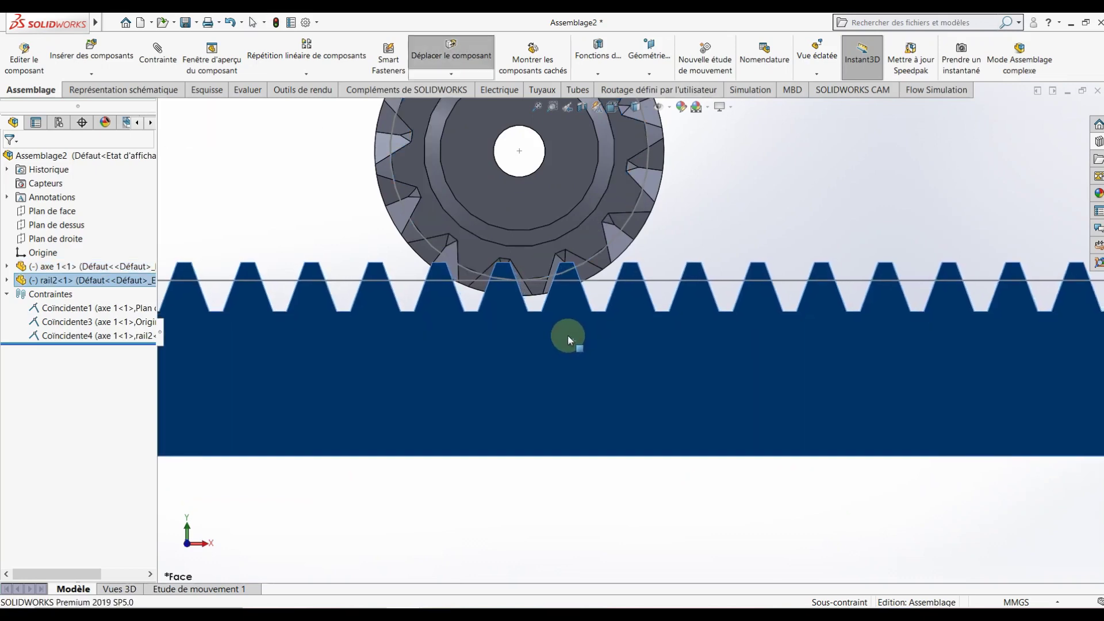
left_click_drag(568, 336, 569, 336)
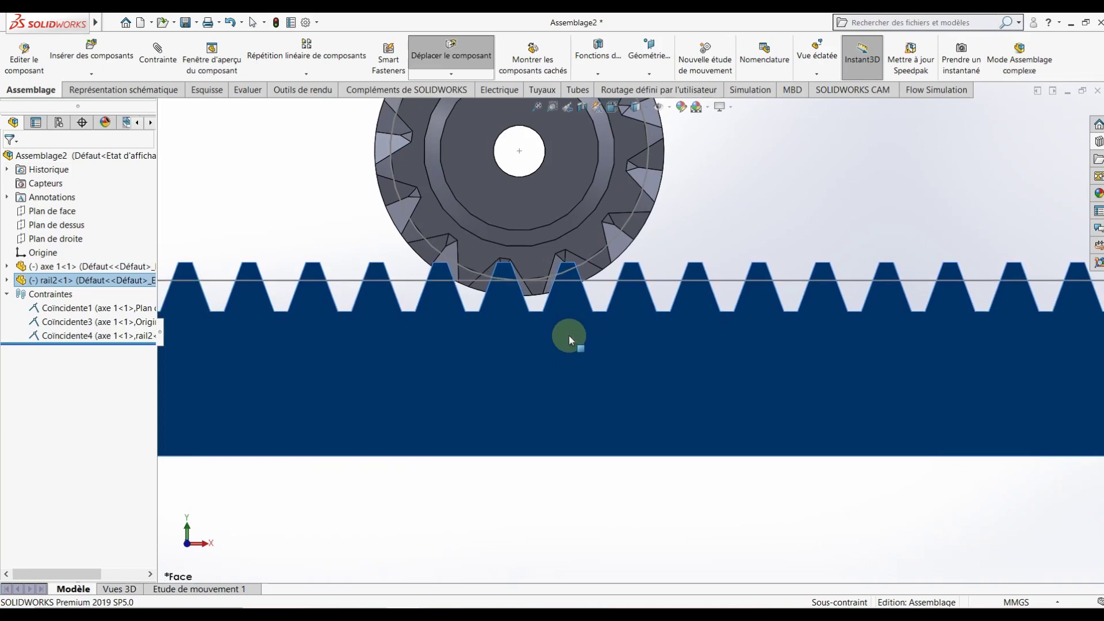
Orbit back into a 3D view, deselect the rack, and adjust the zoom
mouse_move(569, 349)
middle_mouse_down()
mouse_move(554, 429)
mouse_move(480, 391)
mouse_move(555, 382)
mouse_move(598, 394)
mouse_move(604, 414)
middle_mouse_up()
left_click(554, 426)
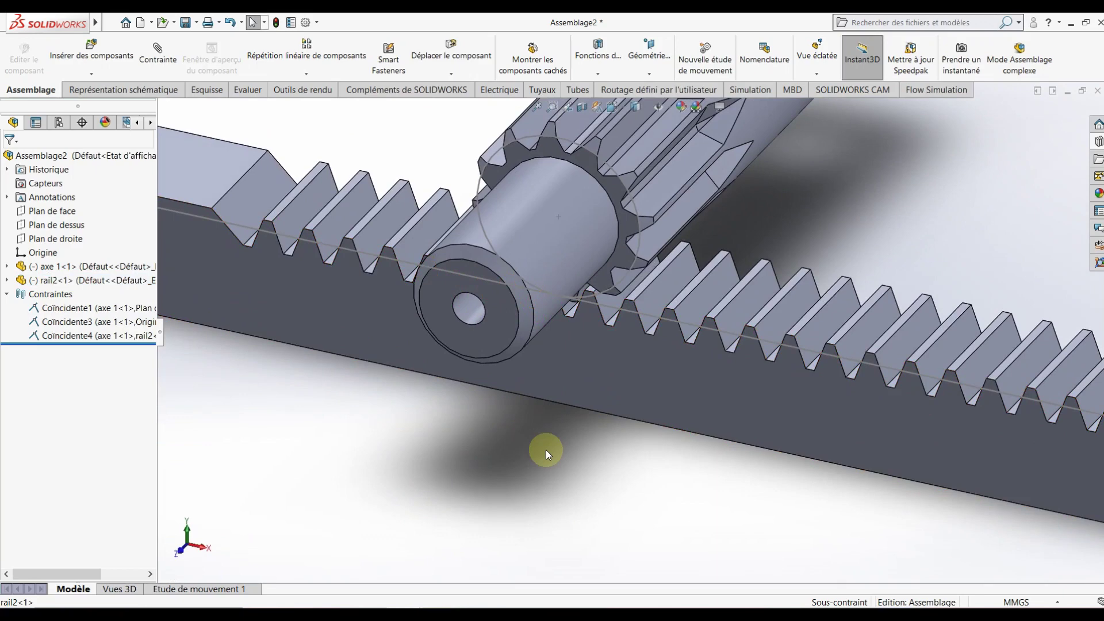
scroll(547, 450, "up", 3)
scroll(546, 450, "up", 3)
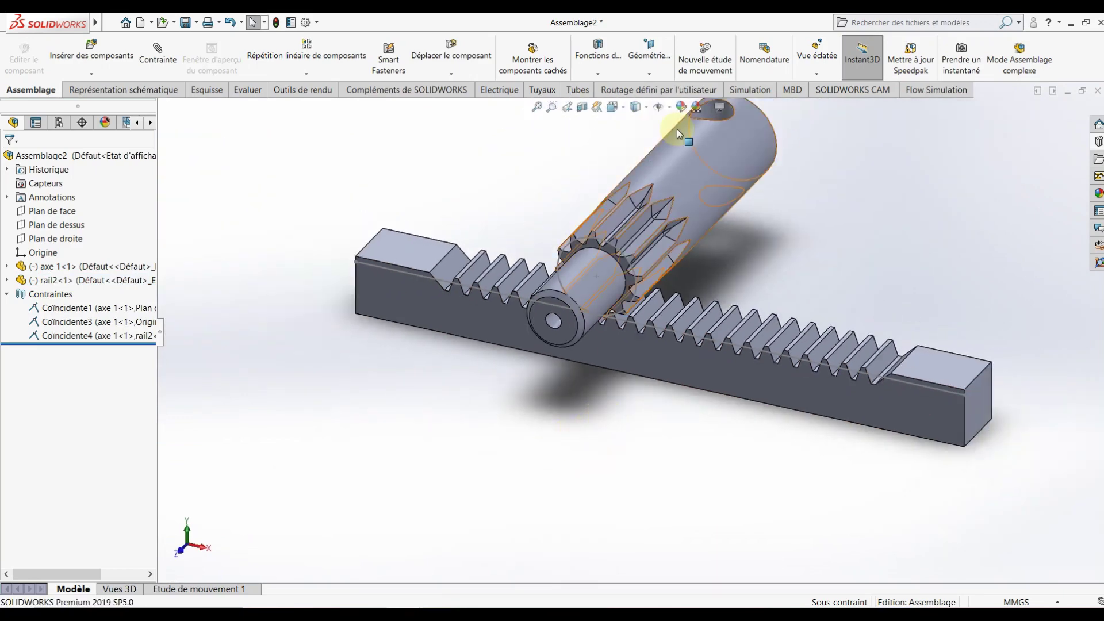
scroll(581, 285, "down", 3)
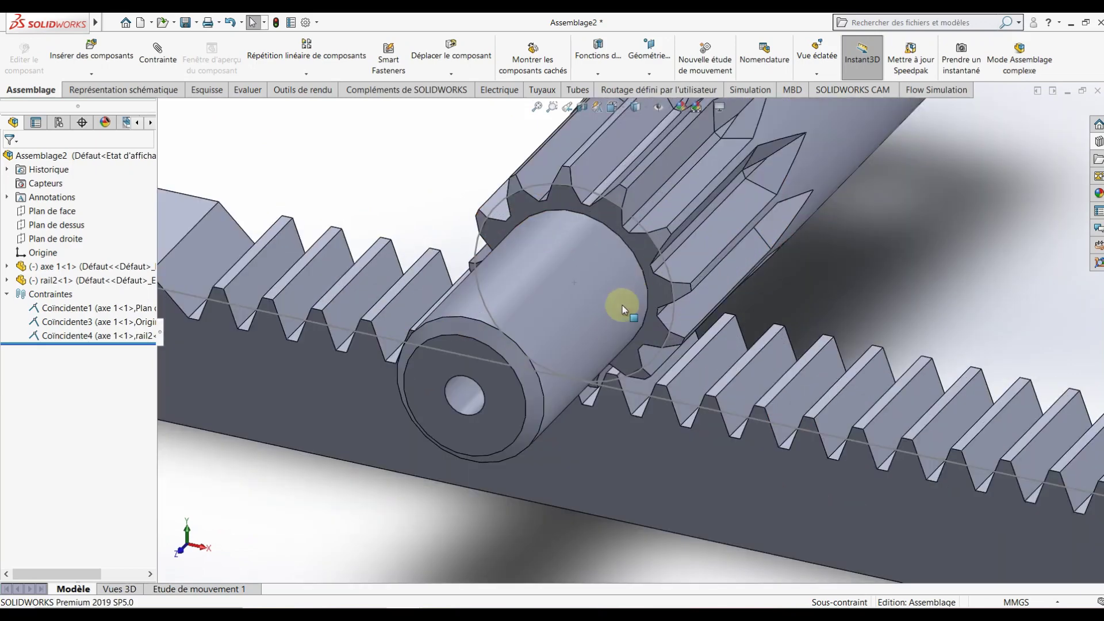
left_click(157, 48)
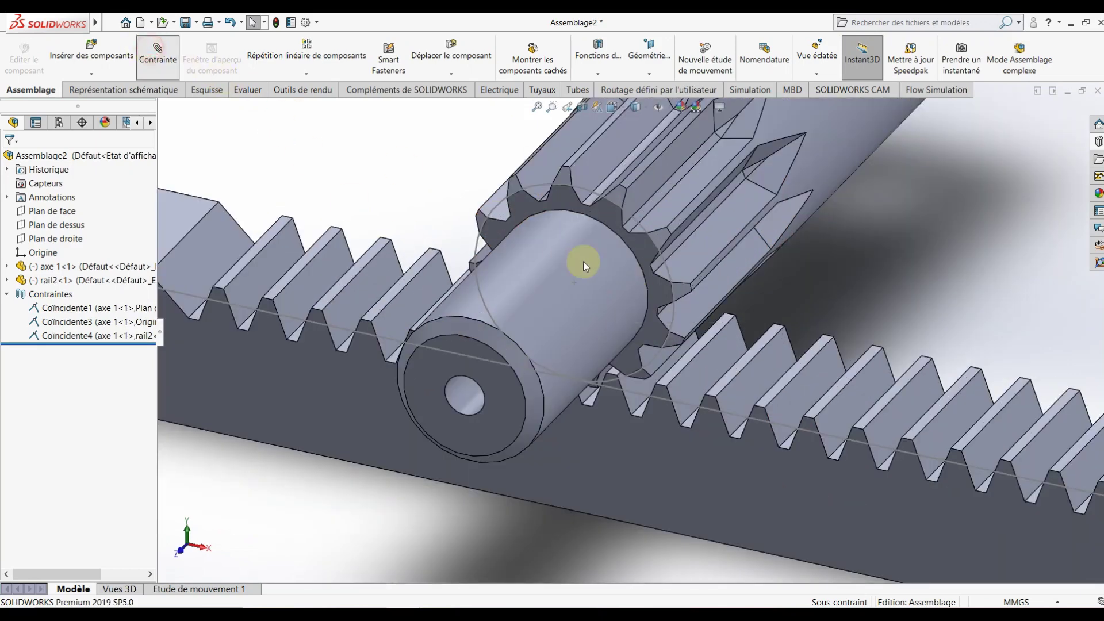
Apply a Tangent mate between the pinion's arc edge and rail2's Plan1, picked from the tree
left_click(673, 315)
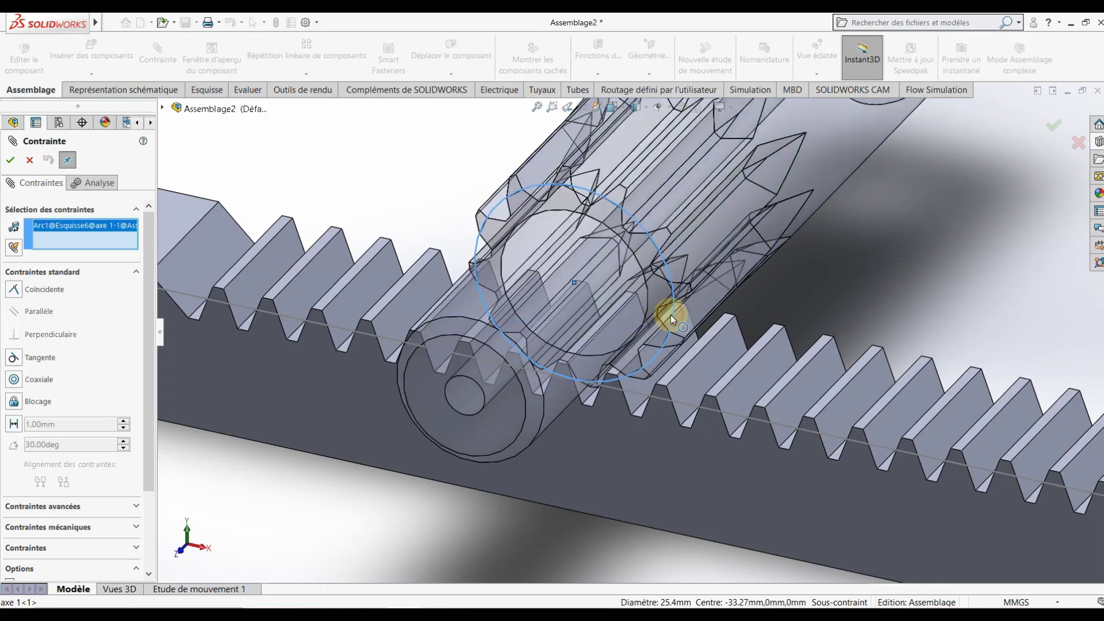
scroll(427, 389, "up", 3)
scroll(246, 309, "up", 3)
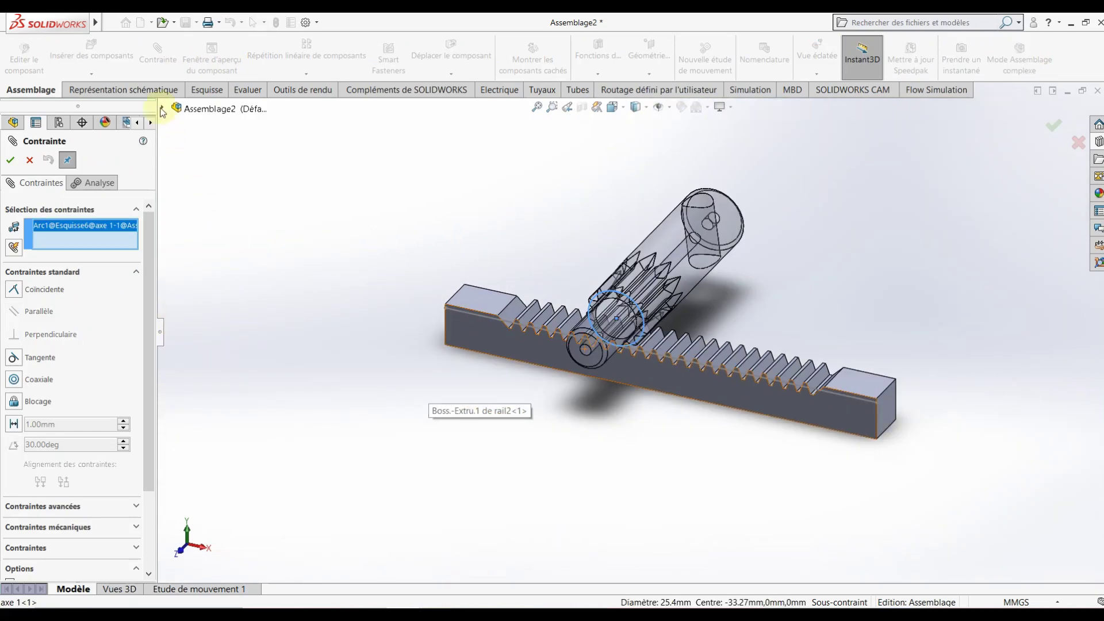
left_click(163, 109)
left_click(175, 233)
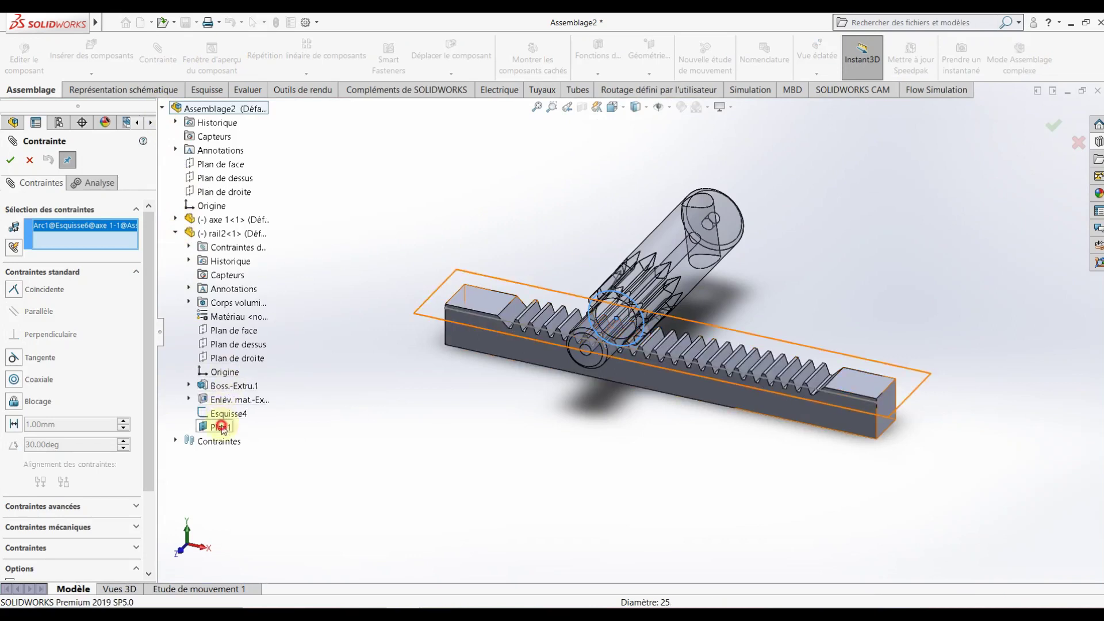
left_click(222, 428)
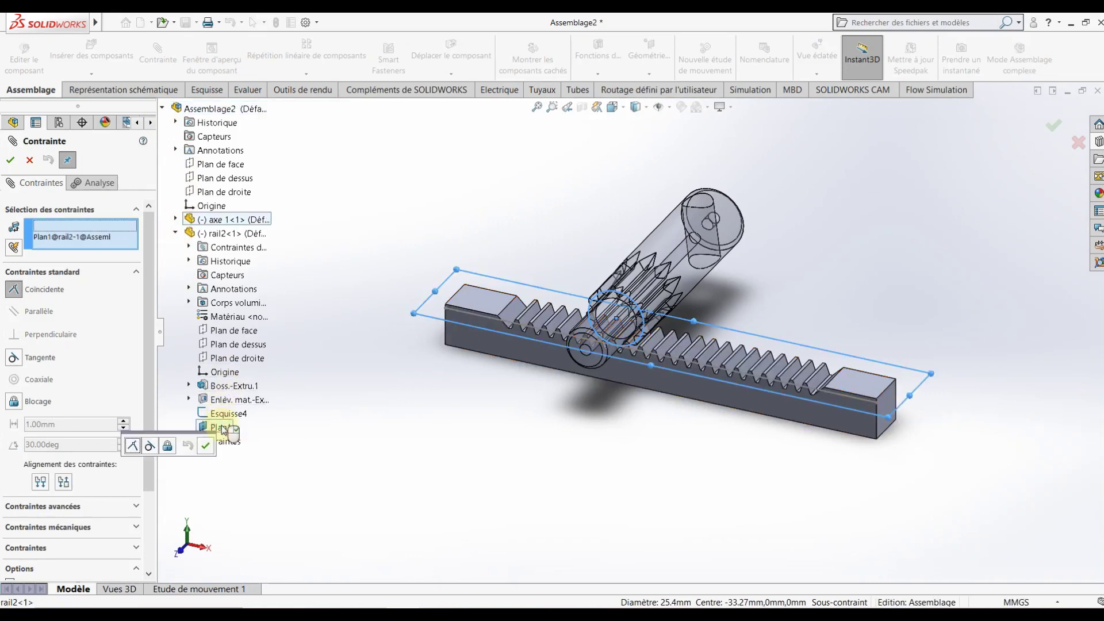
left_click(18, 362)
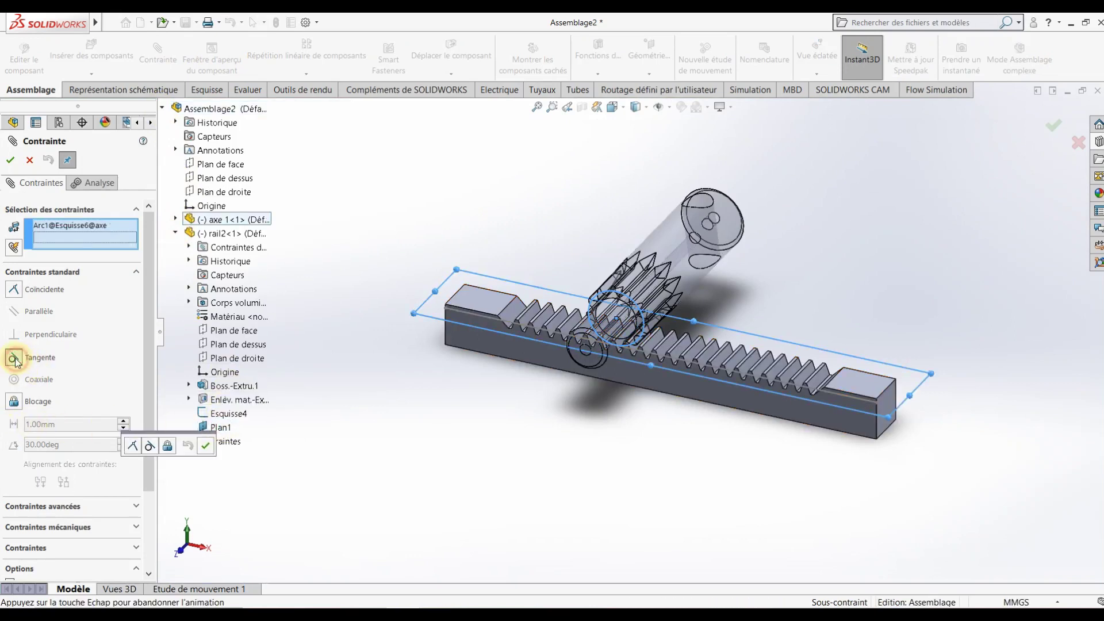
left_click(10, 160)
middle_click_drag(485, 312, 654, 300)
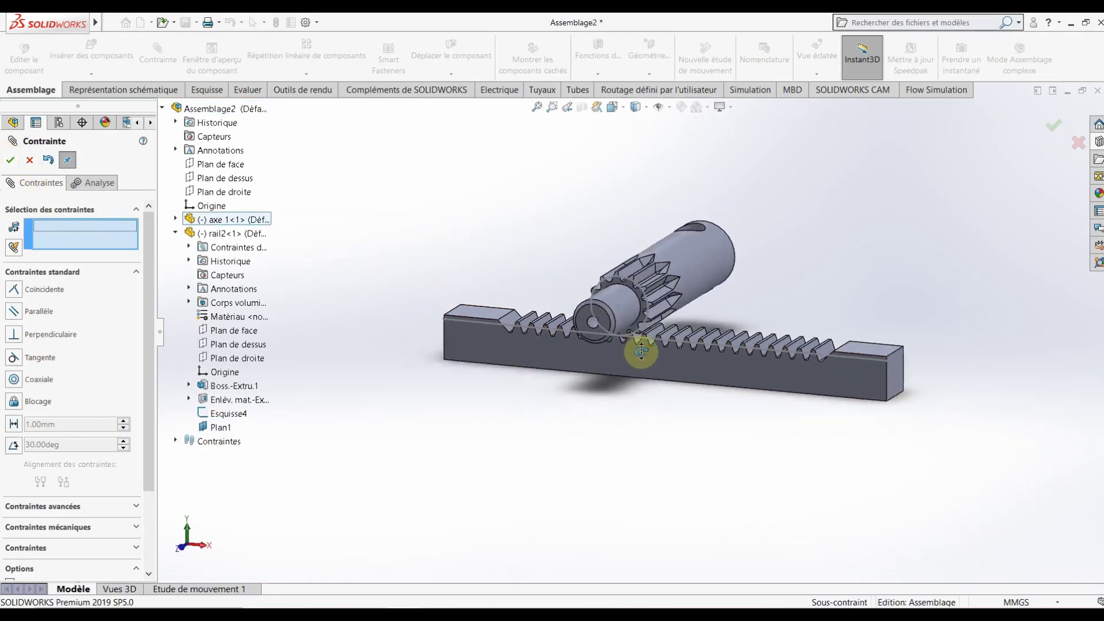
scroll(654, 301, "down", 2)
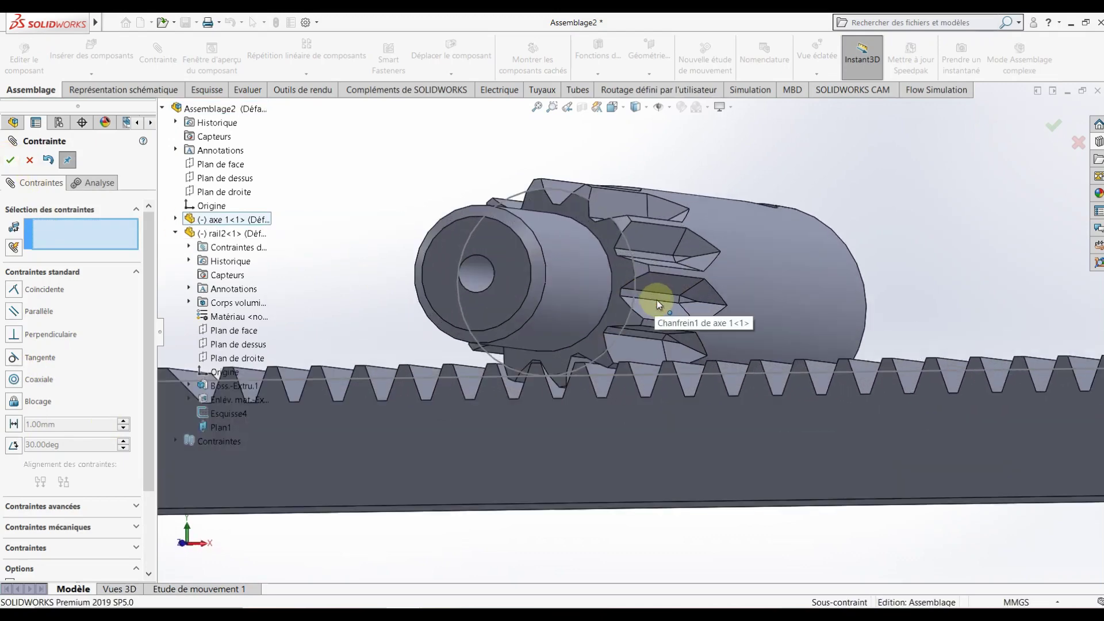
key("ctrl+7")
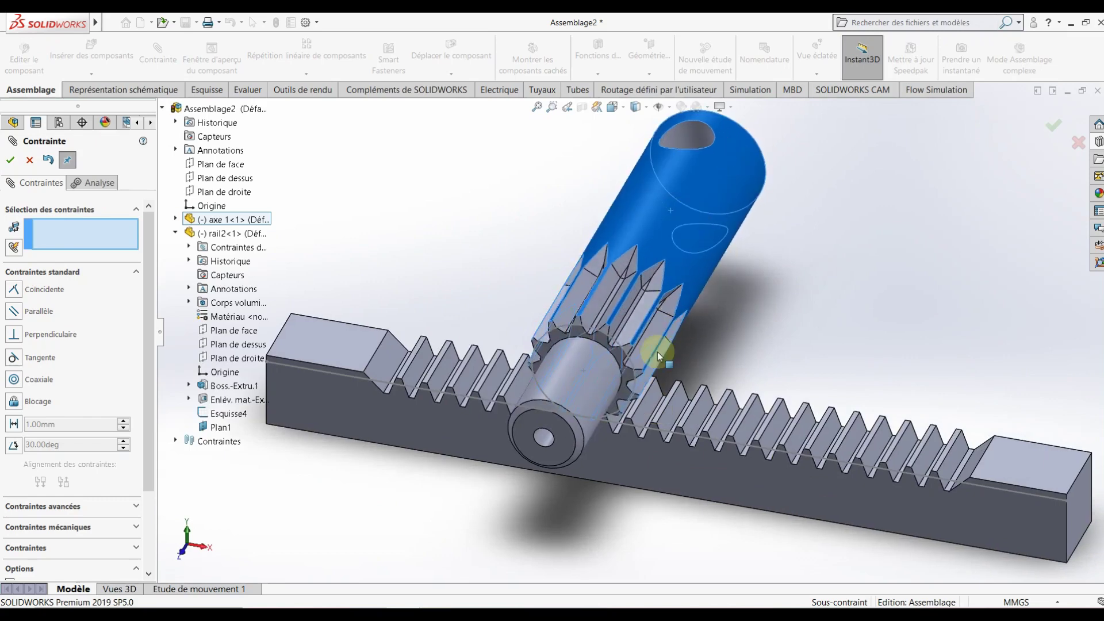
key("ctrl+1")
scroll(628, 408, "down", 3)
scroll(637, 368, "down", 3)
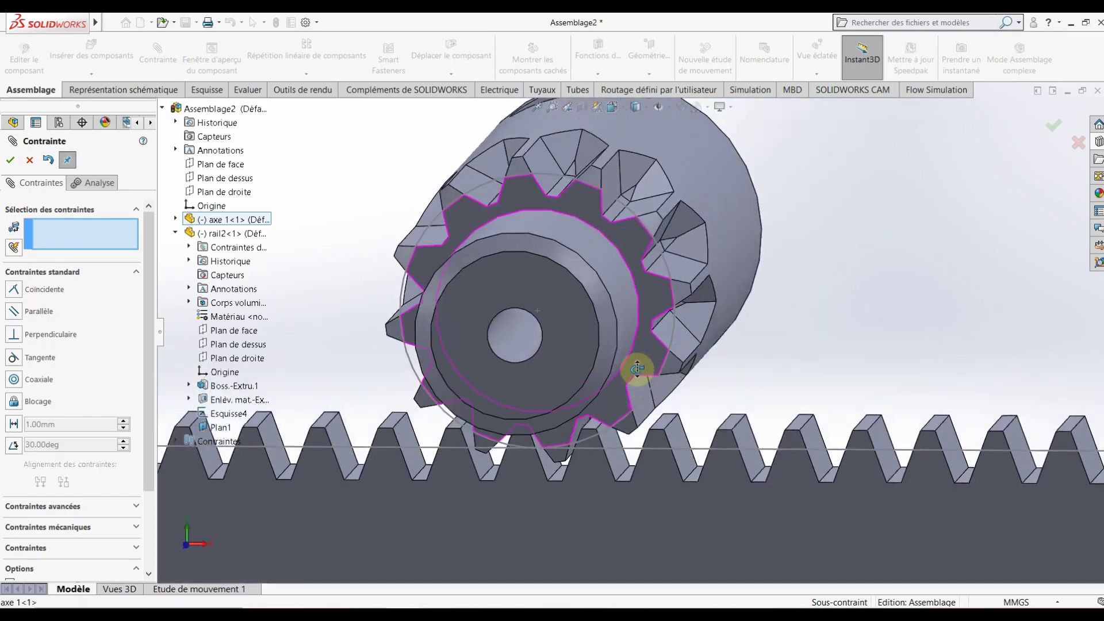
mouse_move(581, 441)
middle_mouse_down()
mouse_move(570, 467)
mouse_move(565, 454)
middle_mouse_up()
scroll(567, 451, "down", 4)
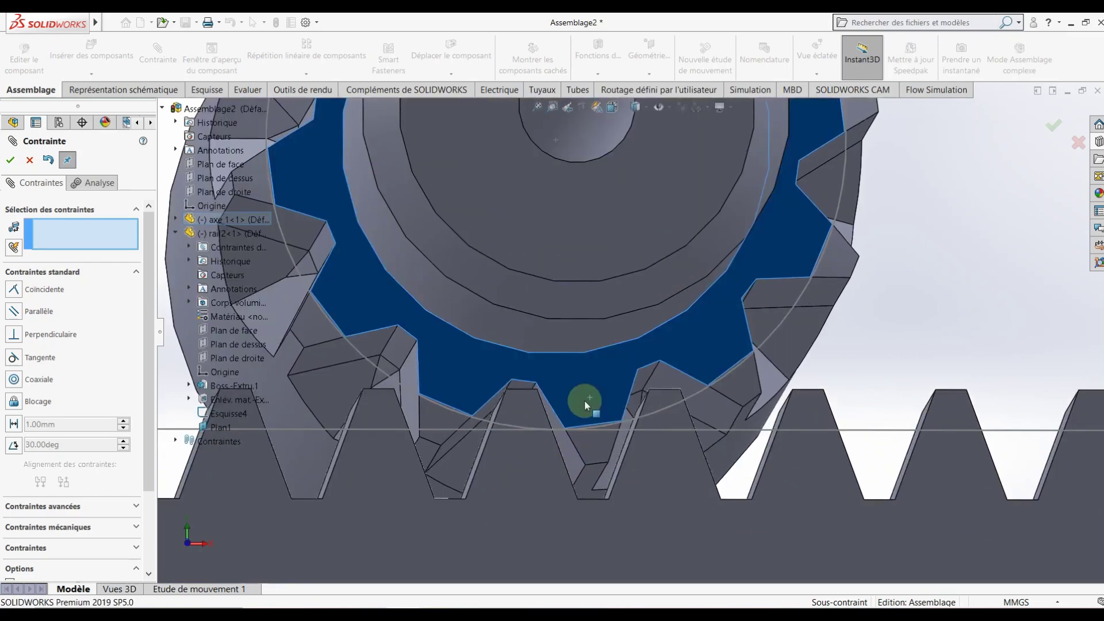
middle_click_drag(584, 400, 592, 449)
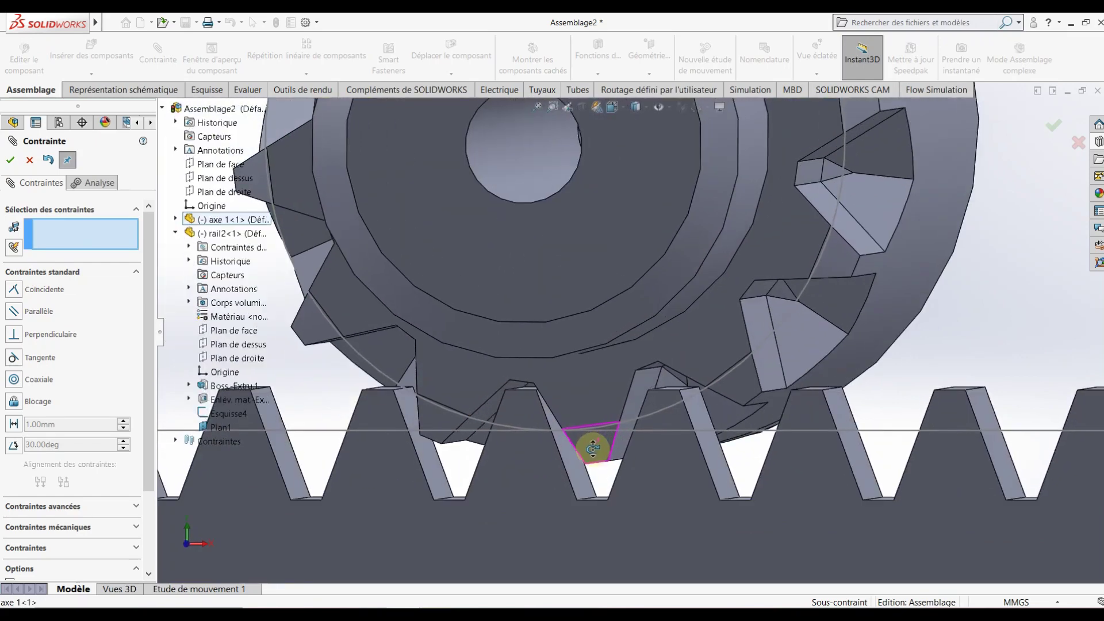
key("ctrl+1")
scroll(636, 414, "up", 5)
scroll(667, 386, "up", 3)
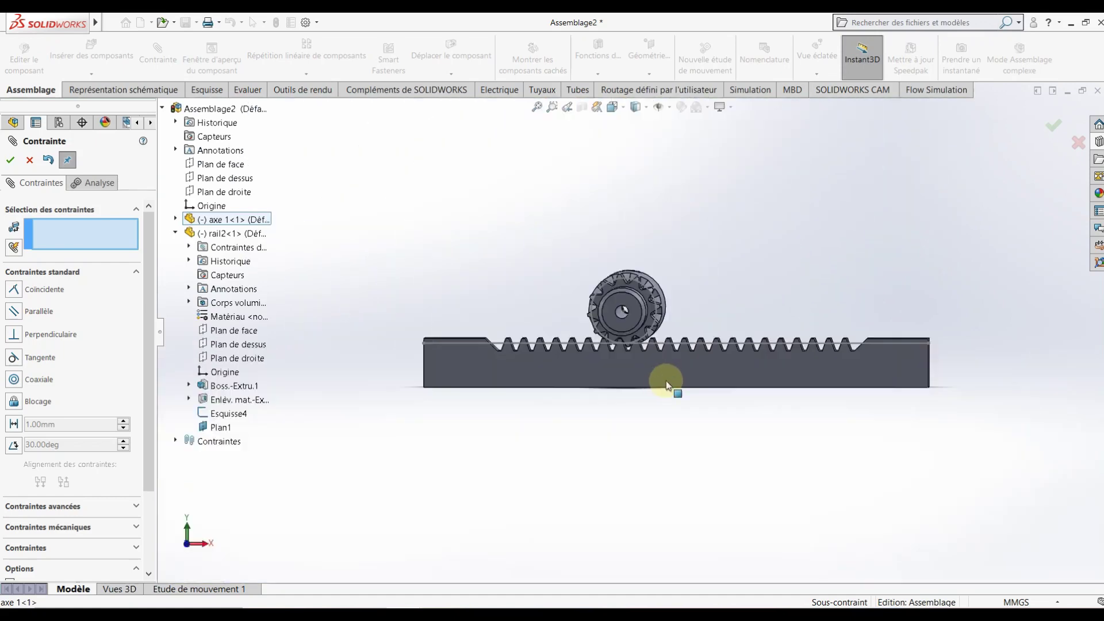
key("ctrl+7")
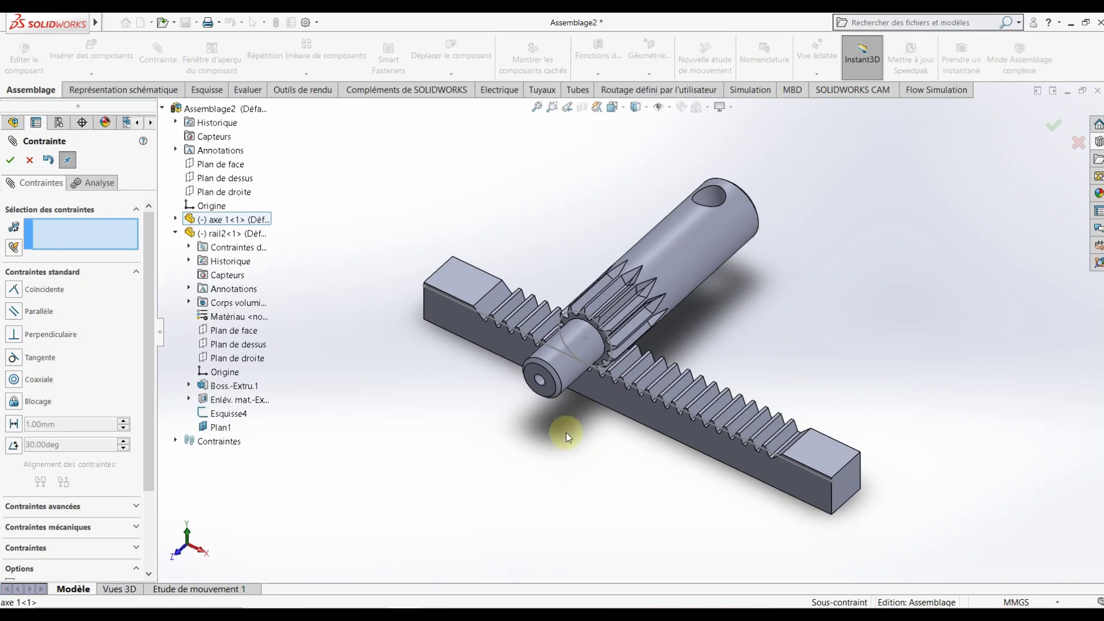
Choose the Rack Pinion mechanical mate, pick the rack face, then attempt the pinion face
left_click(45, 527)
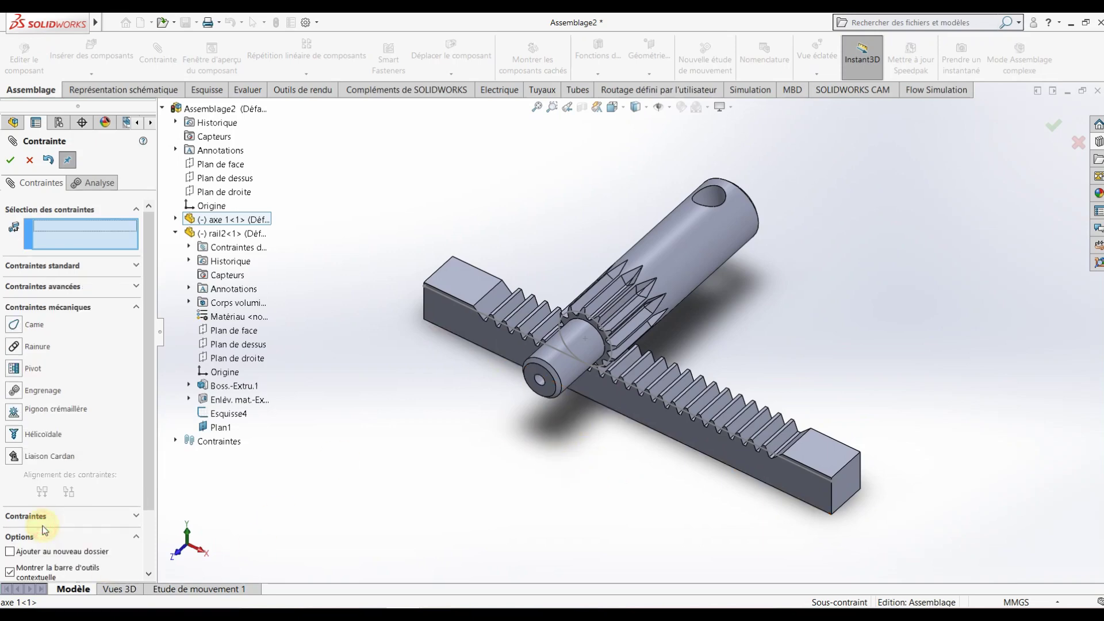
left_click(13, 413)
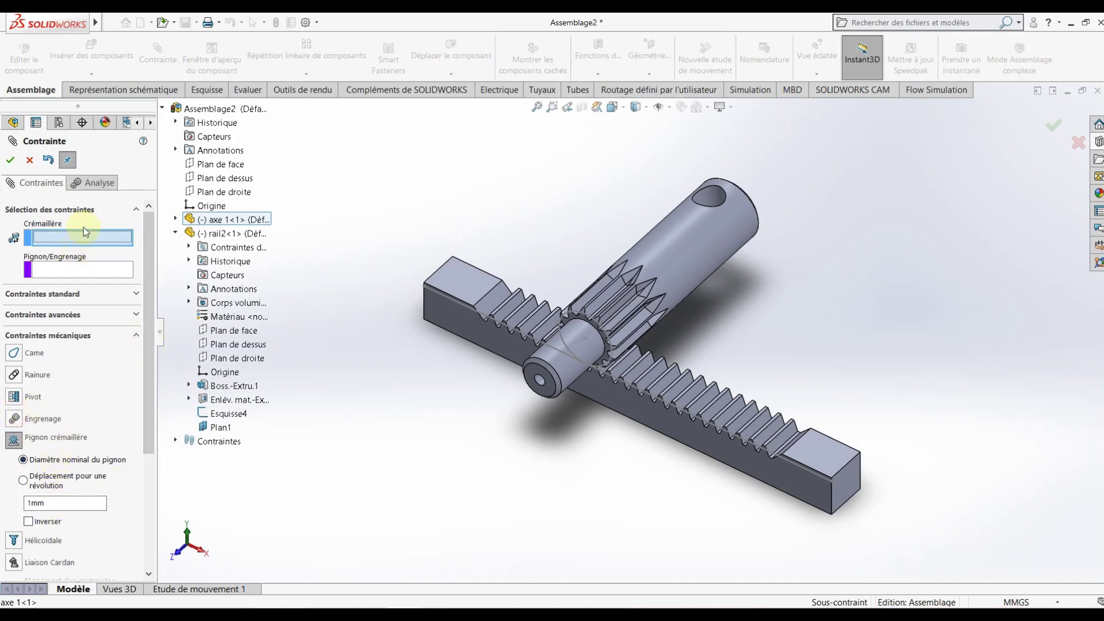
left_click(635, 412)
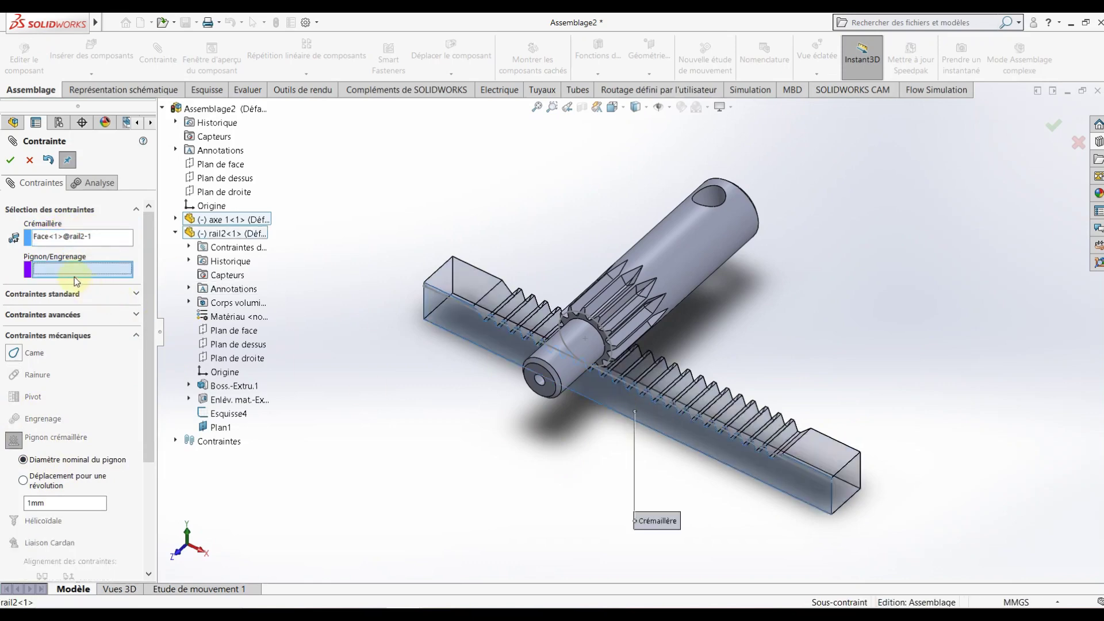
left_click(579, 345)
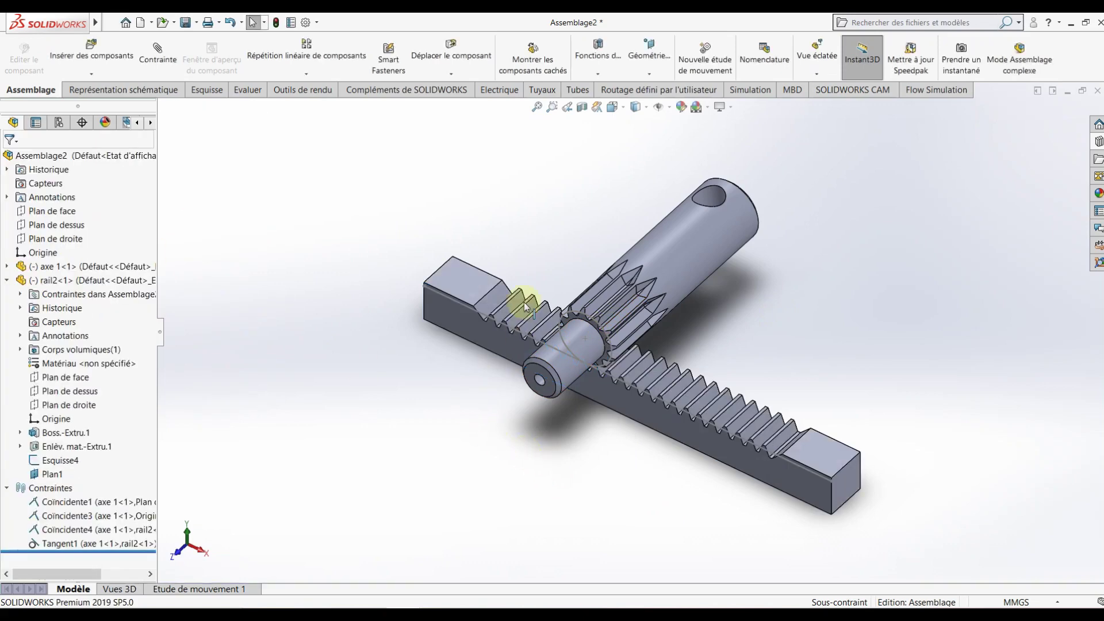
left_click(156, 52)
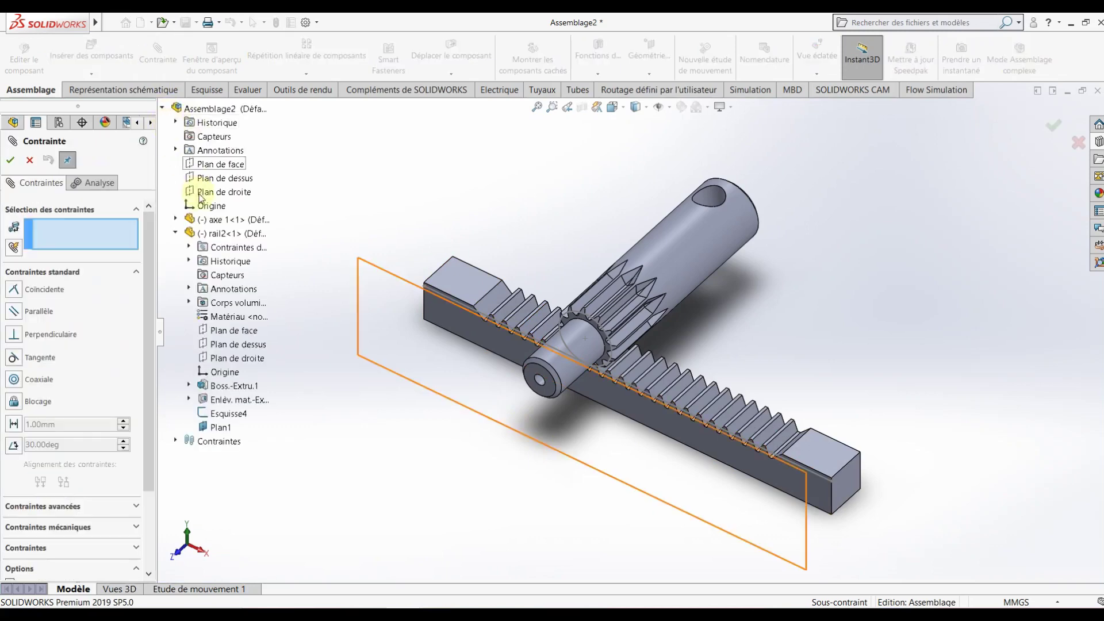
left_click(176, 220)
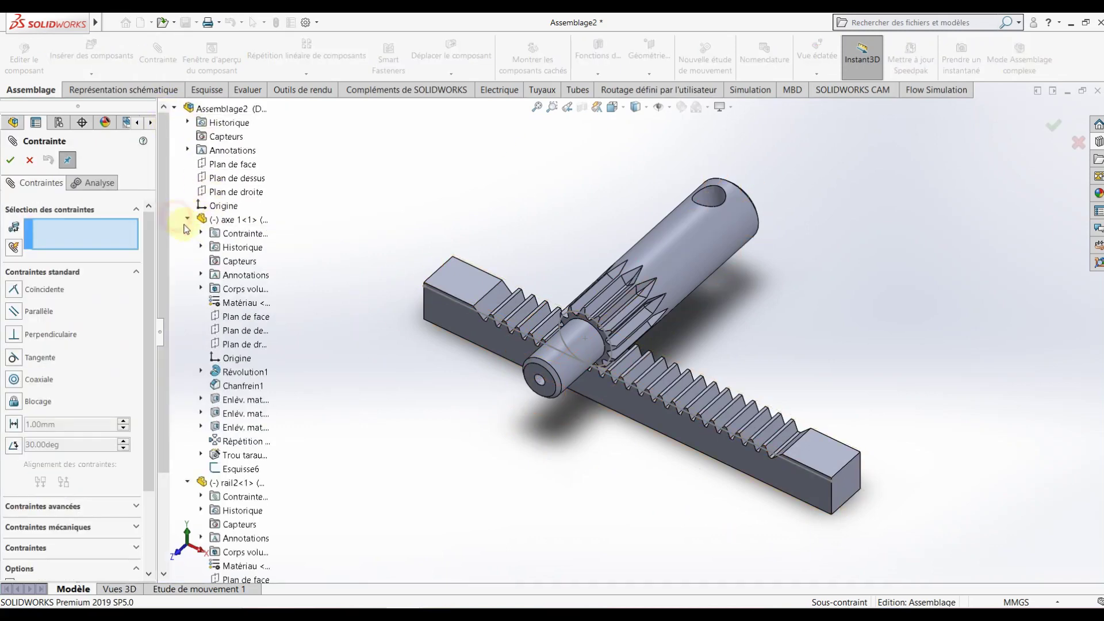
left_click(245, 316)
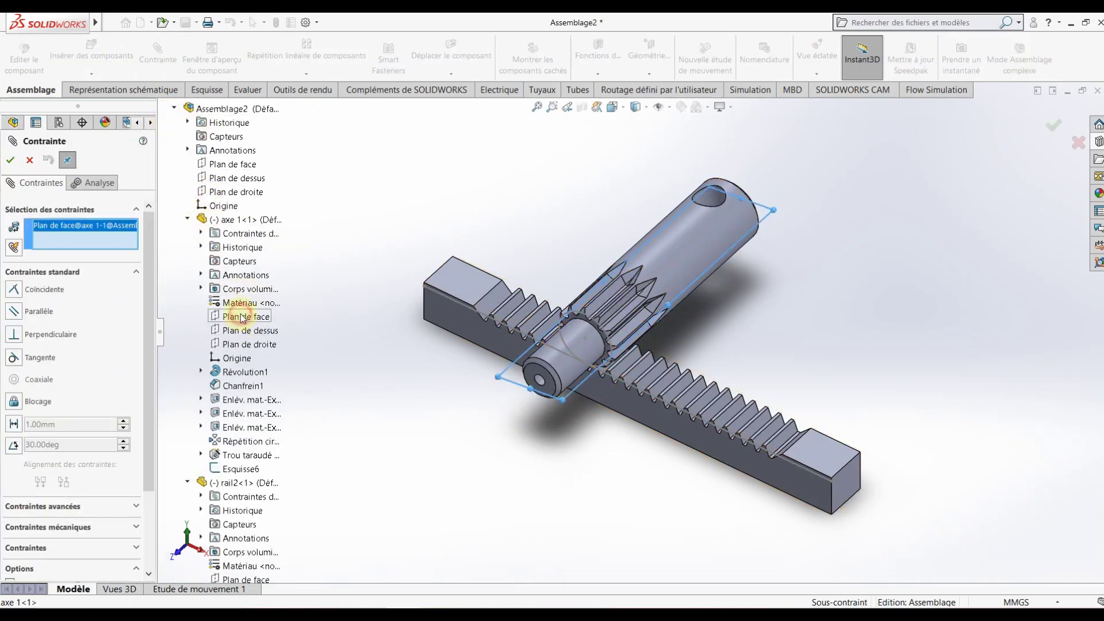
left_click(460, 285)
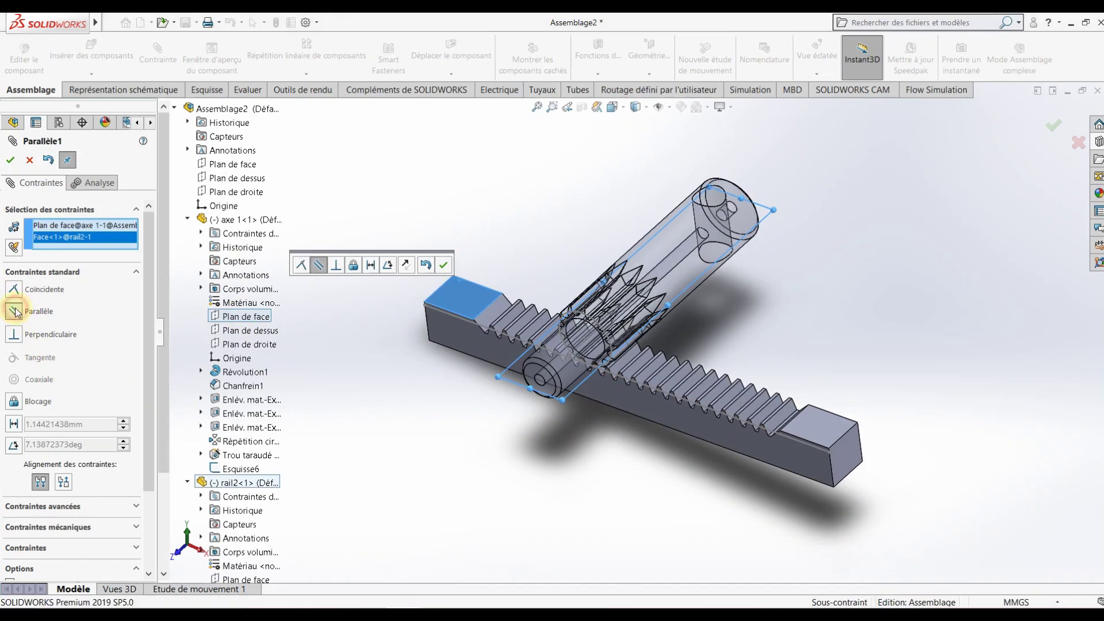
mouse_move(468, 438)
middle_mouse_down()
mouse_move(517, 365)
mouse_move(513, 326)
middle_mouse_up()
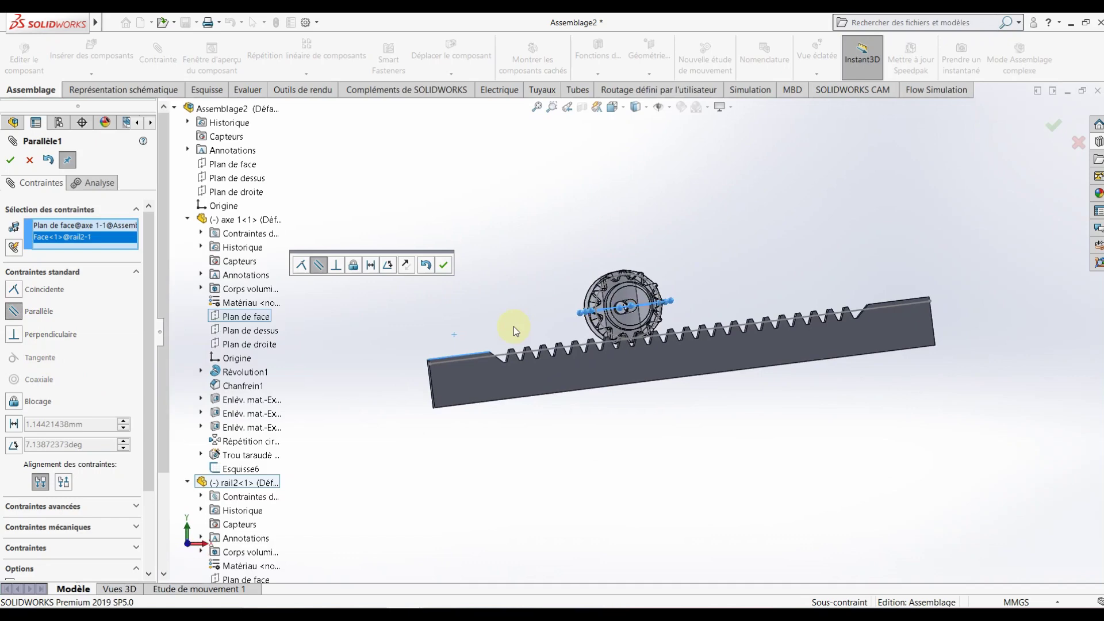
mouse_move(729, 387)
middle_mouse_down()
mouse_move(675, 433)
mouse_move(632, 90)
middle_mouse_up()
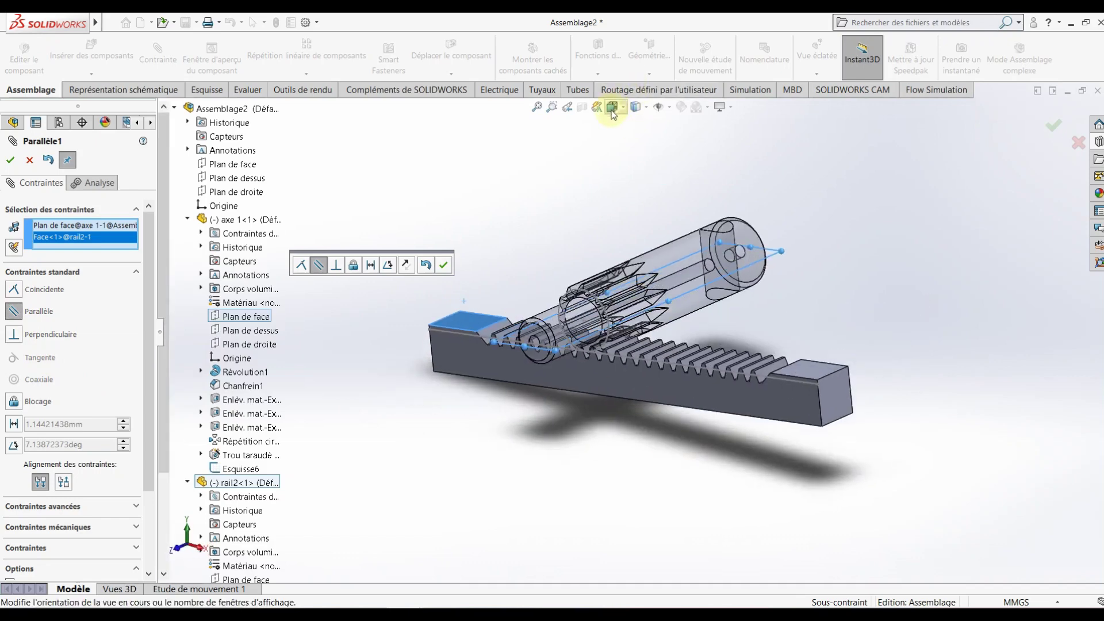
left_click(29, 163)
Start a new mate, select the axle, and switch to the Front view orientation
left_click_drag(594, 392, 590, 332)
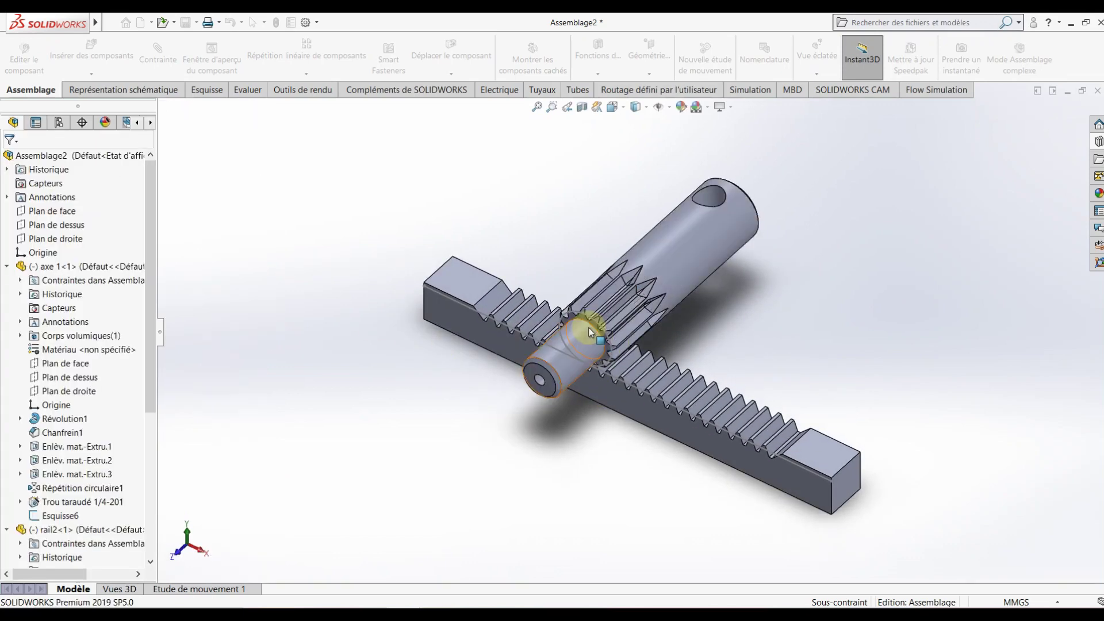
scroll(584, 331, "up", 1)
scroll(584, 332, "down", 2)
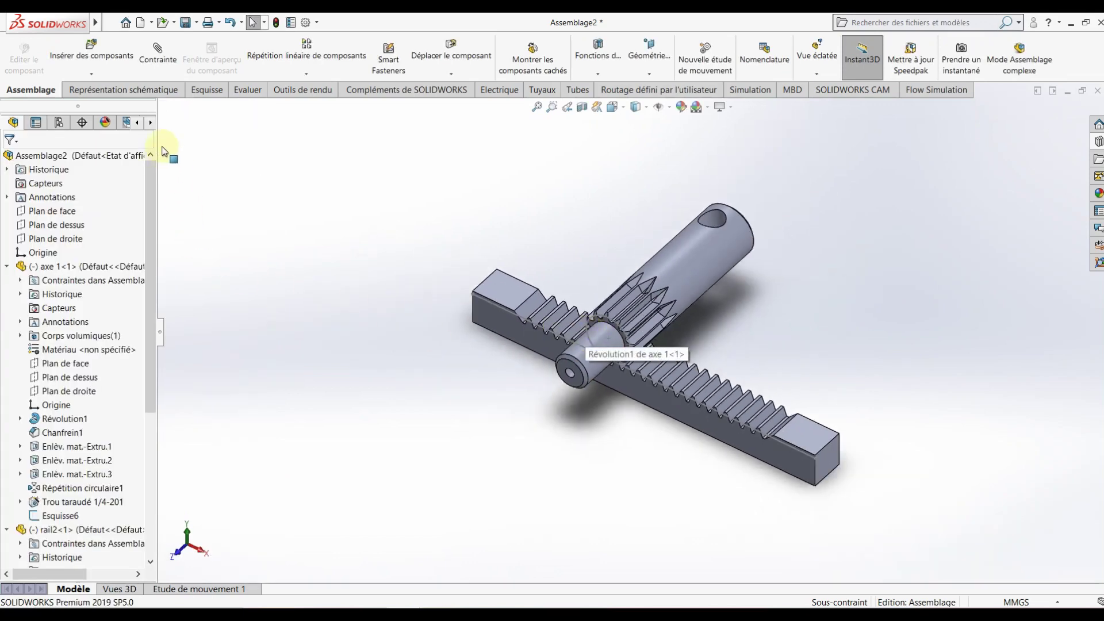
left_click(156, 53)
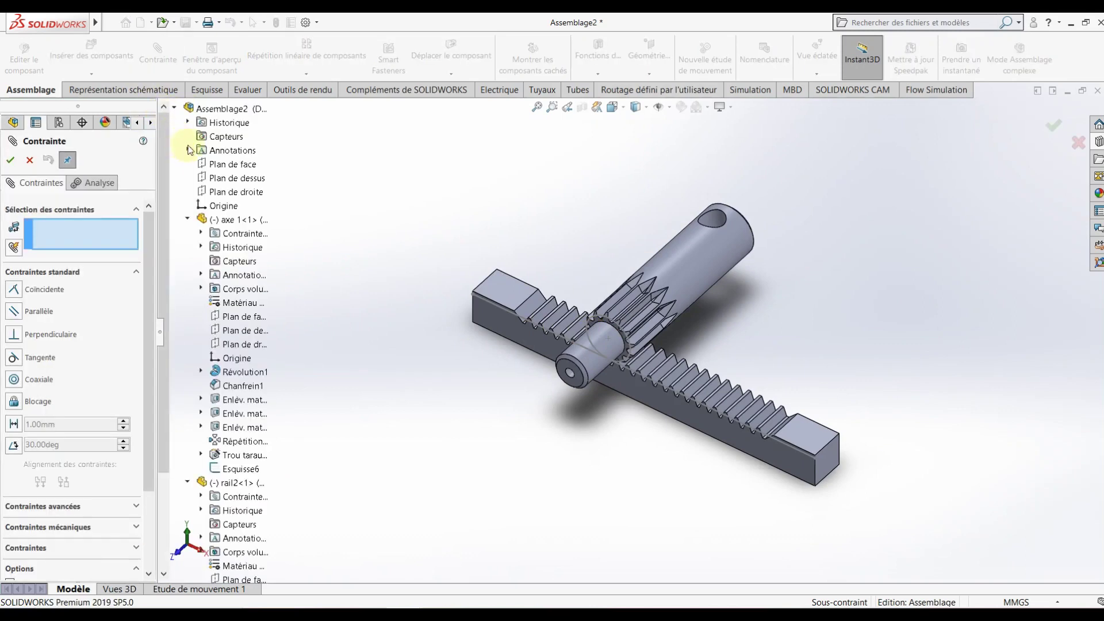
left_click(675, 282)
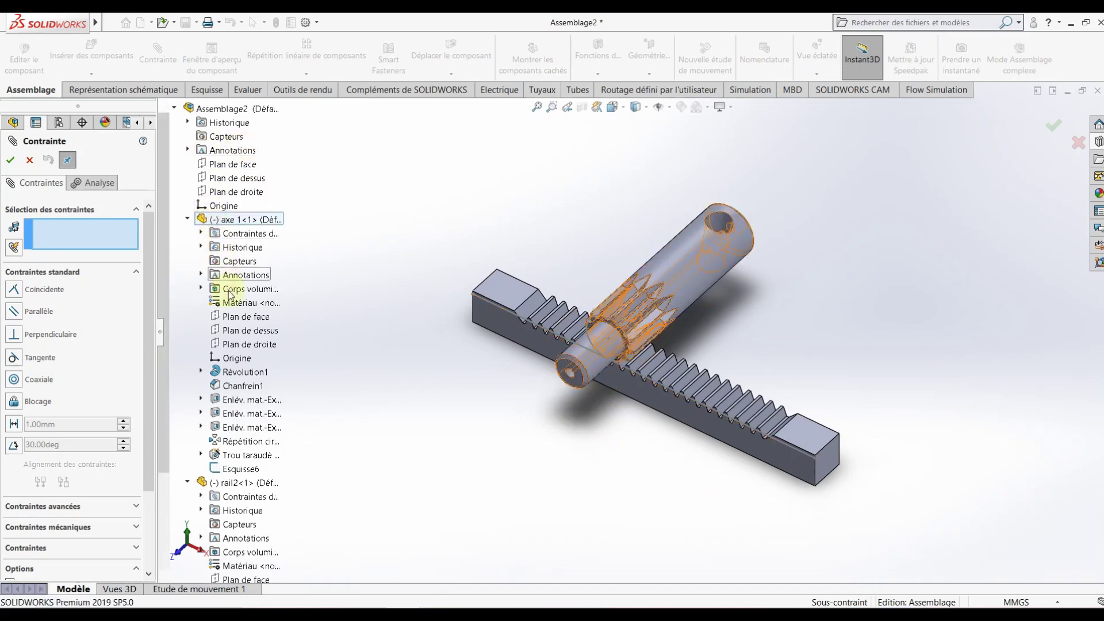
left_click(613, 107)
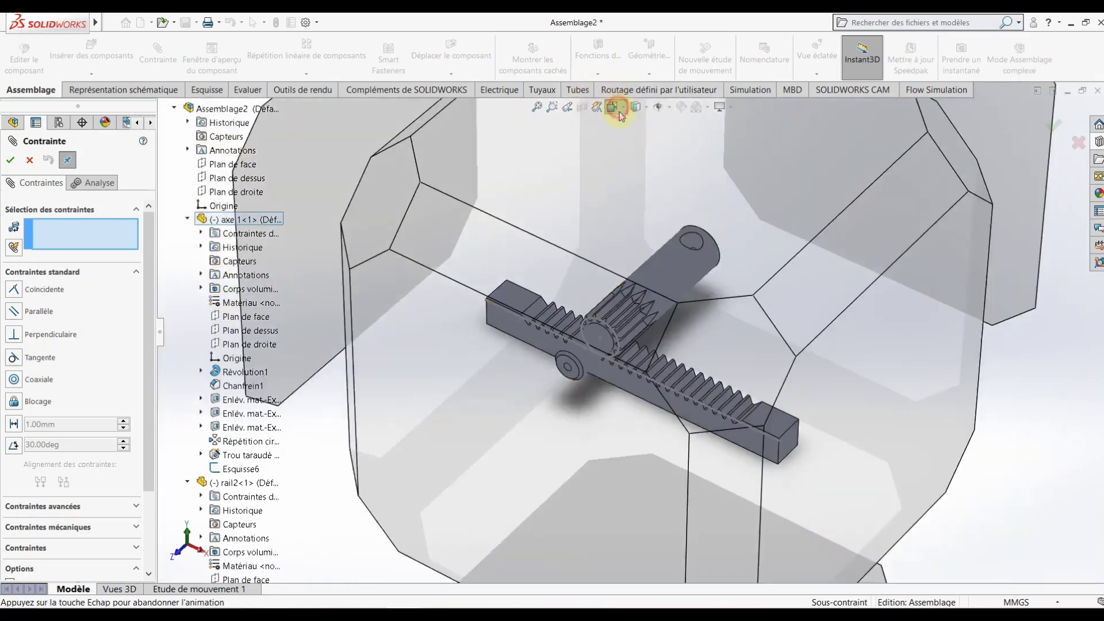
left_click(629, 168)
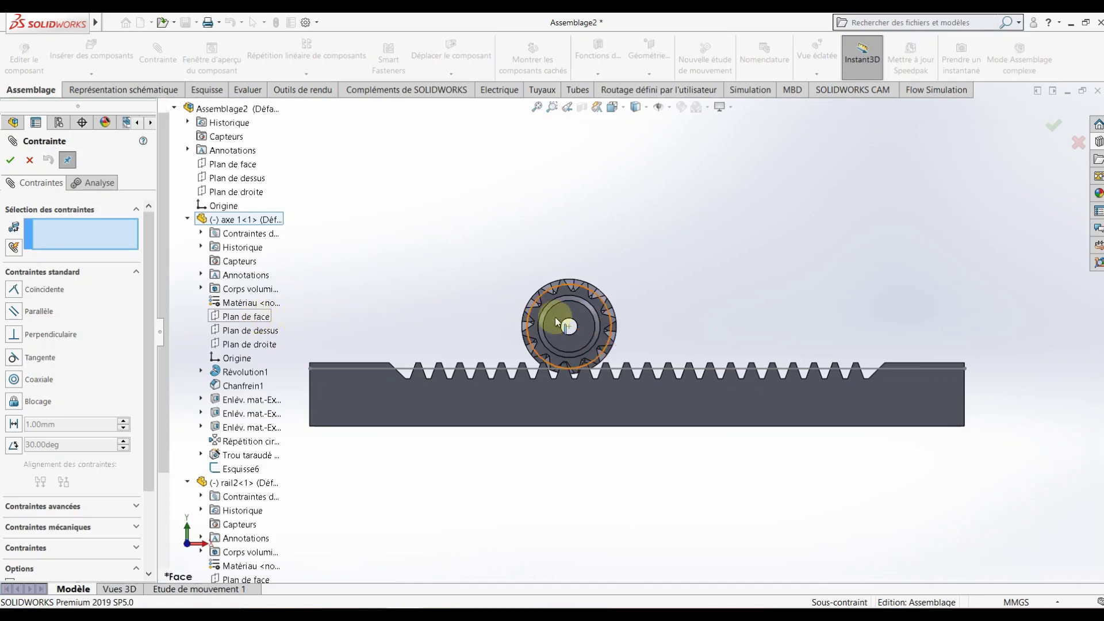
Pick axe 1's Plan de face and rotate the gear so that plane lies horizontal
left_click(246, 316)
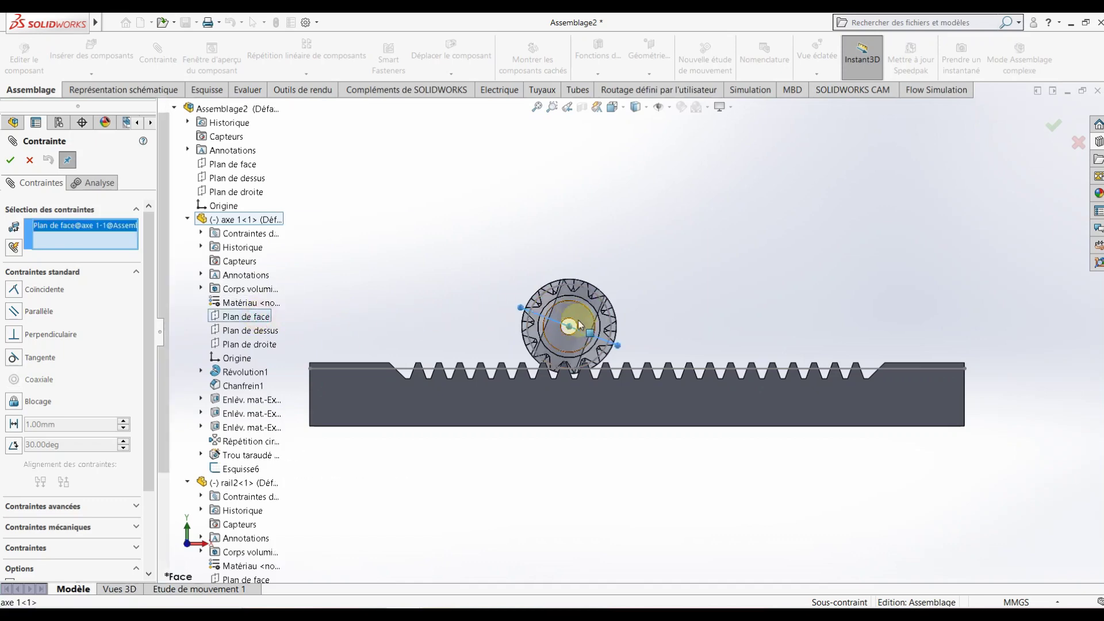
left_click_drag(589, 339, 588, 332)
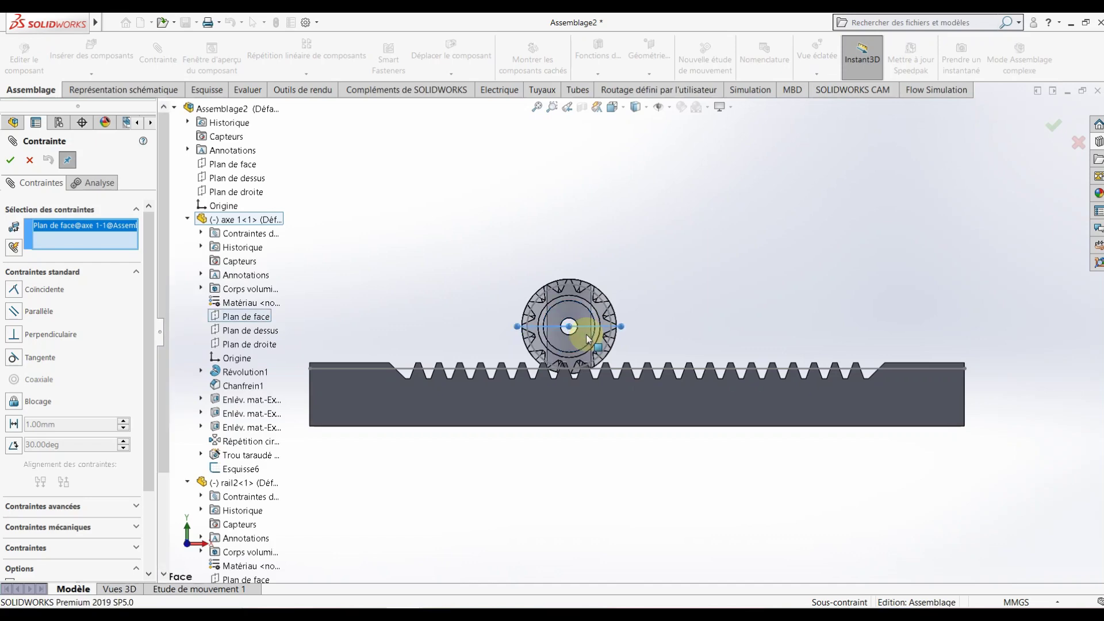
scroll(580, 328, "down", 5)
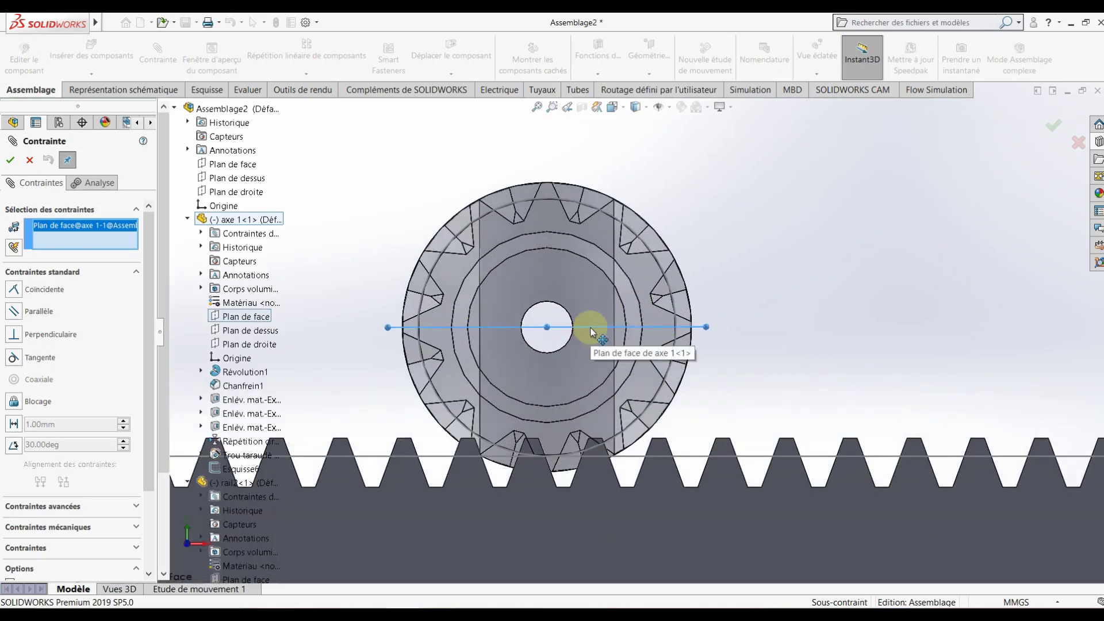
mouse_move(592, 332)
left_mouse_down()
mouse_move(584, 343)
mouse_move(587, 332)
left_mouse_up()
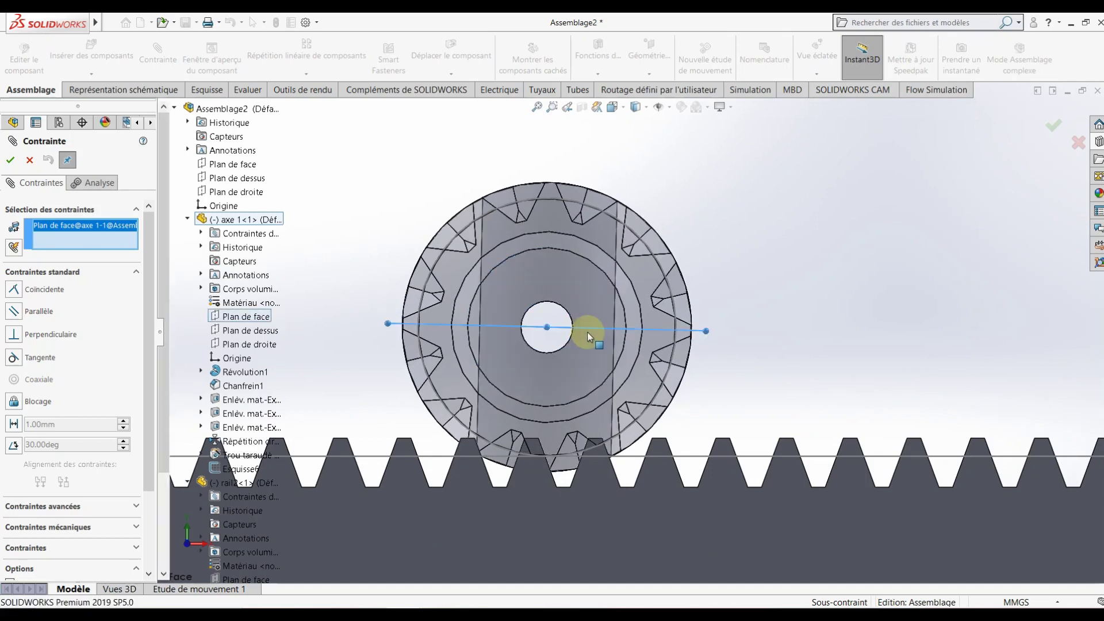
In isometric view, mate the shaft's front plane parallel to the rack's top face
key("ctrl+7")
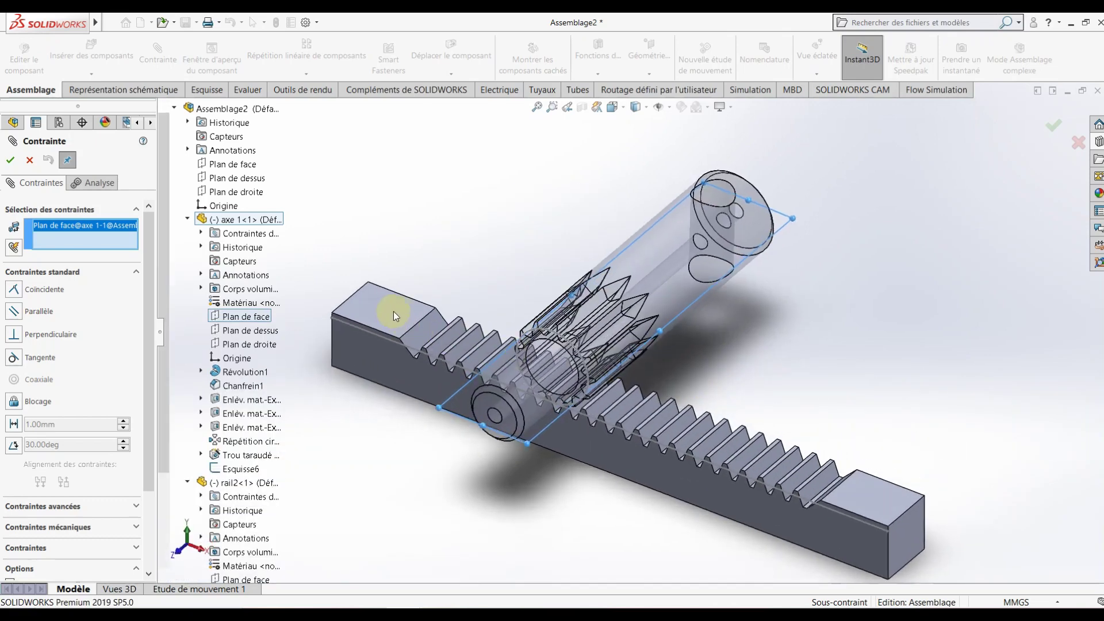
left_click(102, 242)
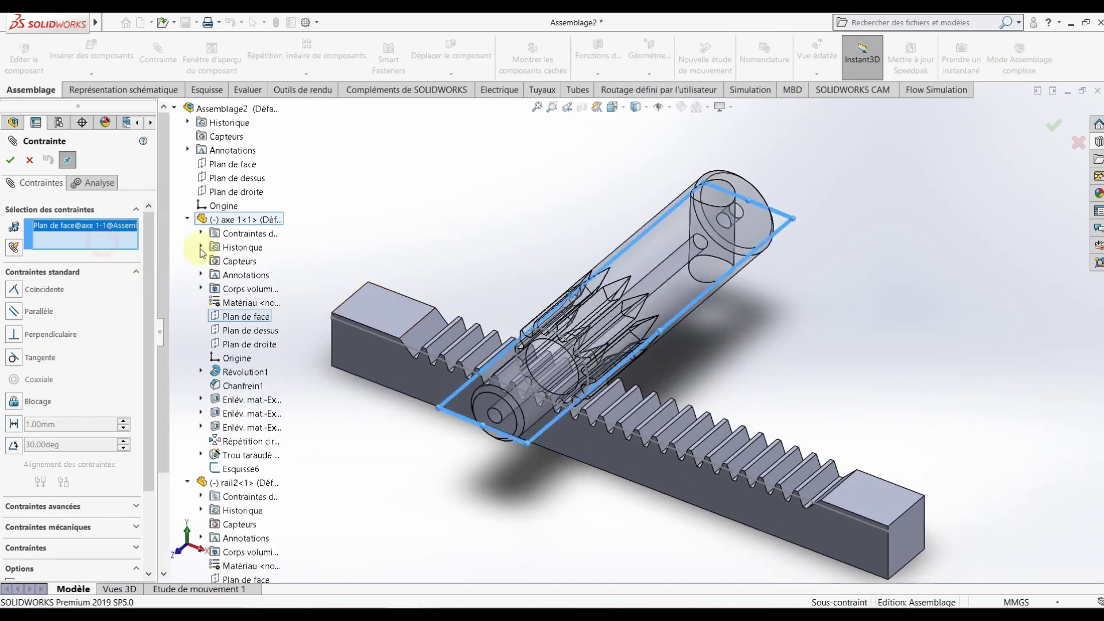
left_click(353, 307)
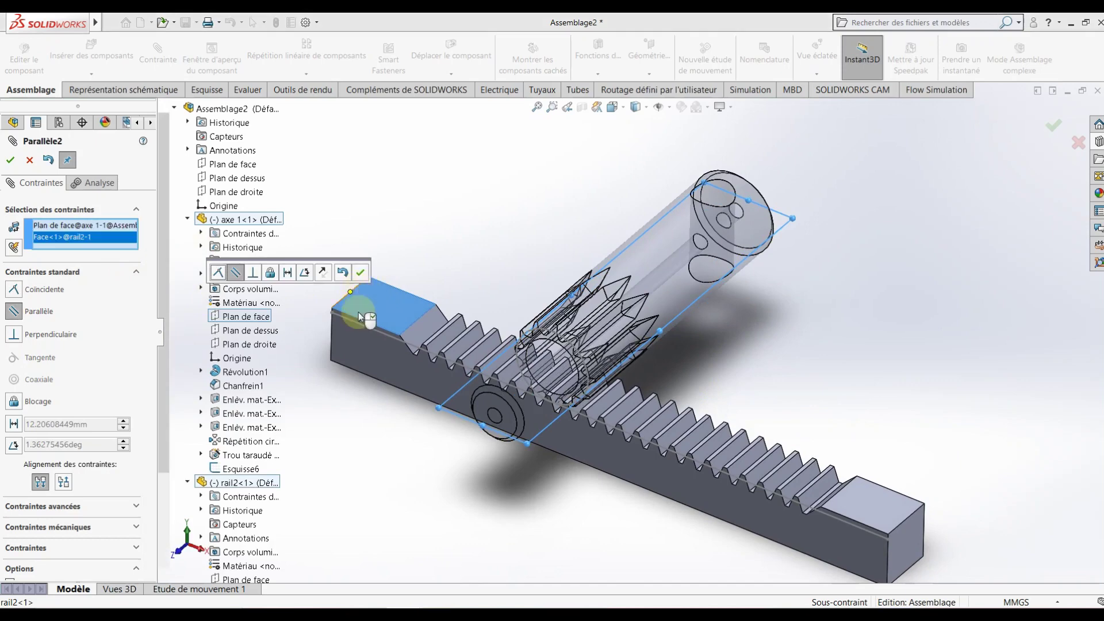
left_click(8, 162)
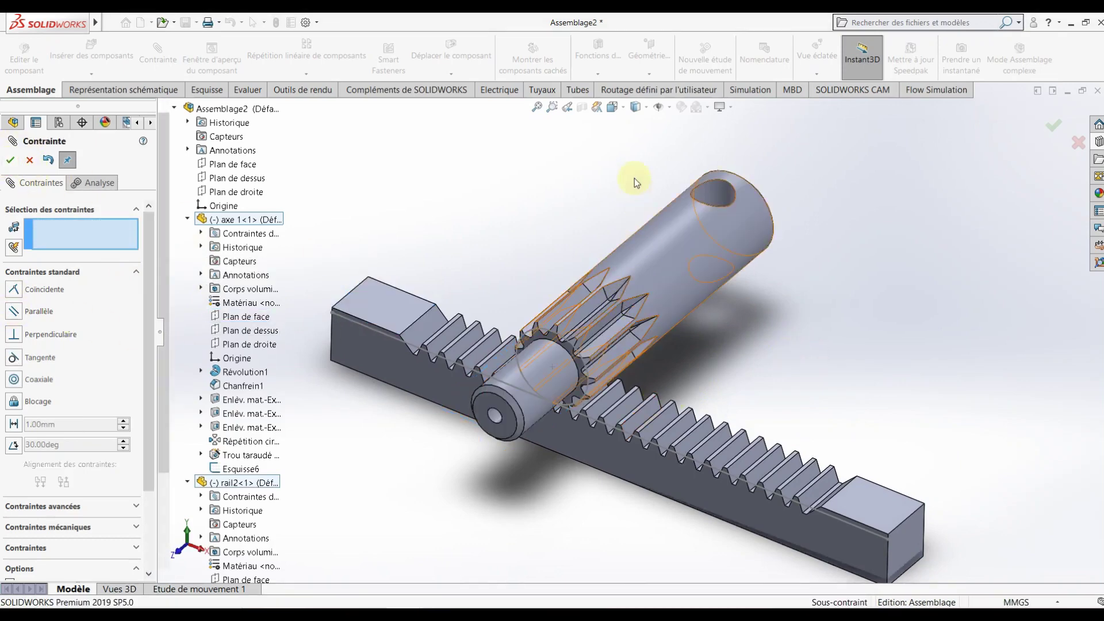
From the Front view, zoom in, rotate the pinion against the rack, then zoom back out
left_click(612, 106)
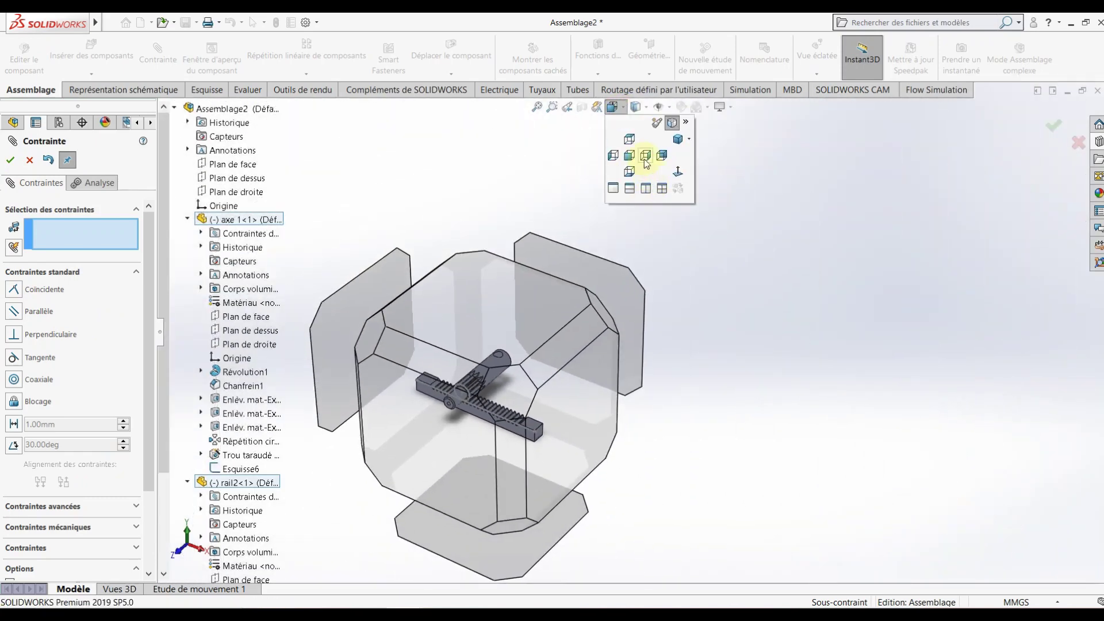
left_click(645, 159)
scroll(602, 318, "down", 2)
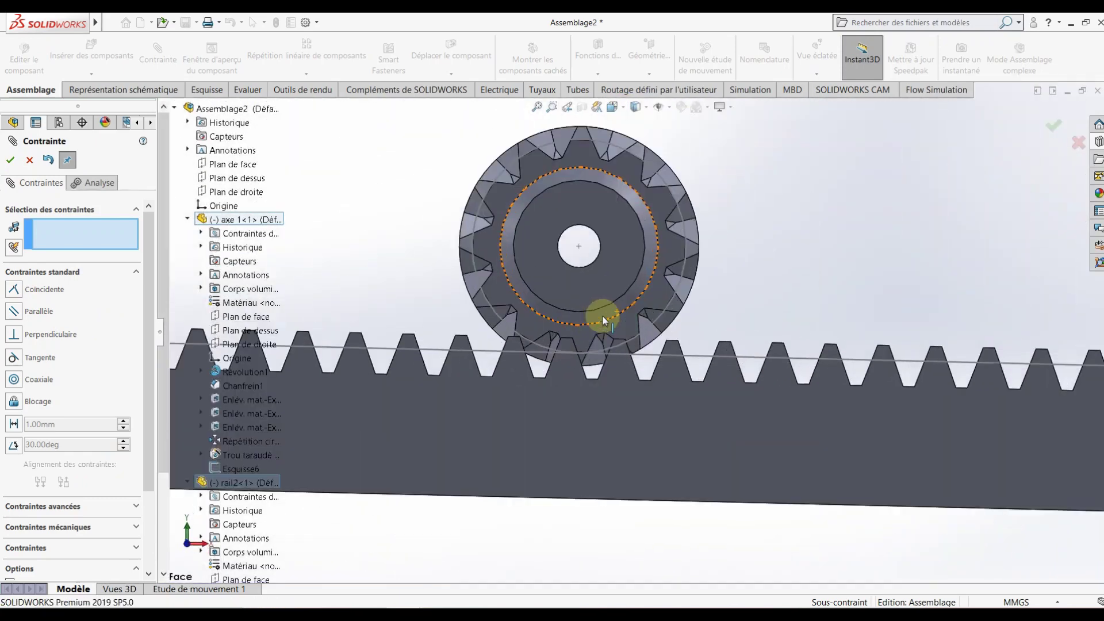
scroll(601, 325, "down", 3)
scroll(598, 334, "down", 3)
mouse_move(593, 364)
left_mouse_down()
mouse_move(633, 347)
mouse_move(632, 361)
left_mouse_up()
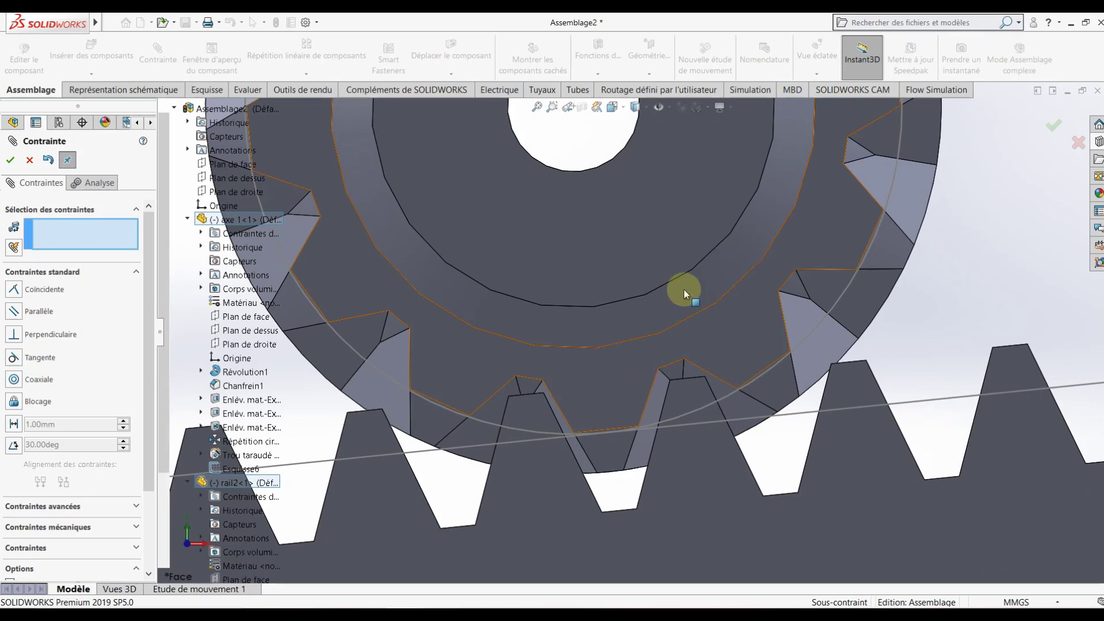
scroll(690, 293, "up", 2)
scroll(690, 311, "up", 2)
scroll(673, 322, "up", 3)
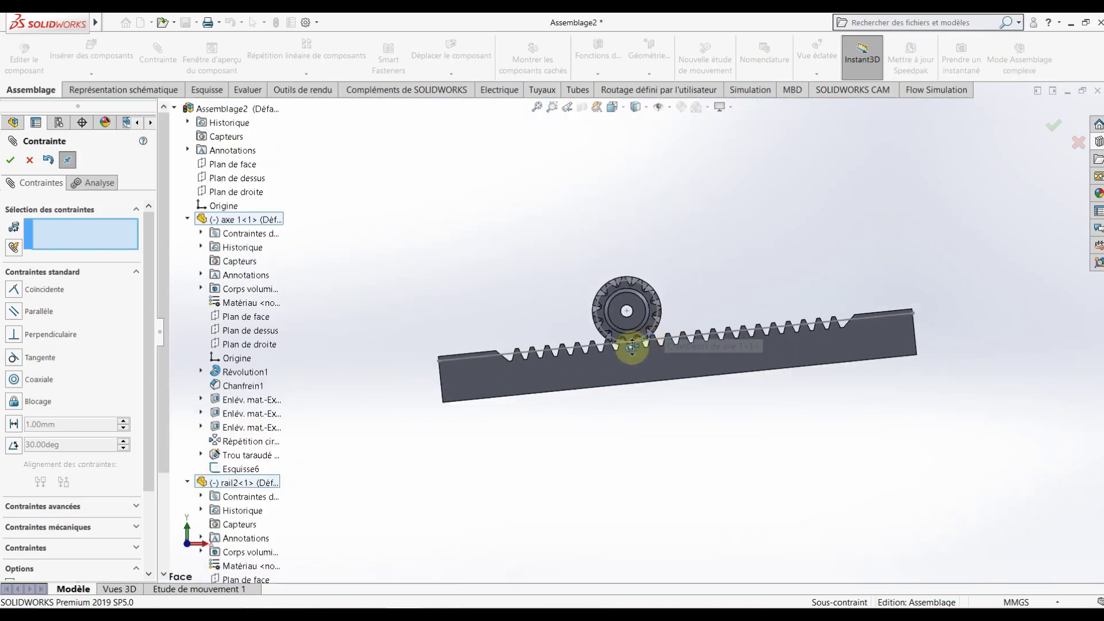
Mate a rail2 face parallel to the assembly's Plan de dessus
mouse_move(636, 339)
middle_mouse_down()
mouse_move(598, 310)
mouse_move(631, 374)
mouse_move(604, 468)
middle_mouse_up()
left_click(615, 401)
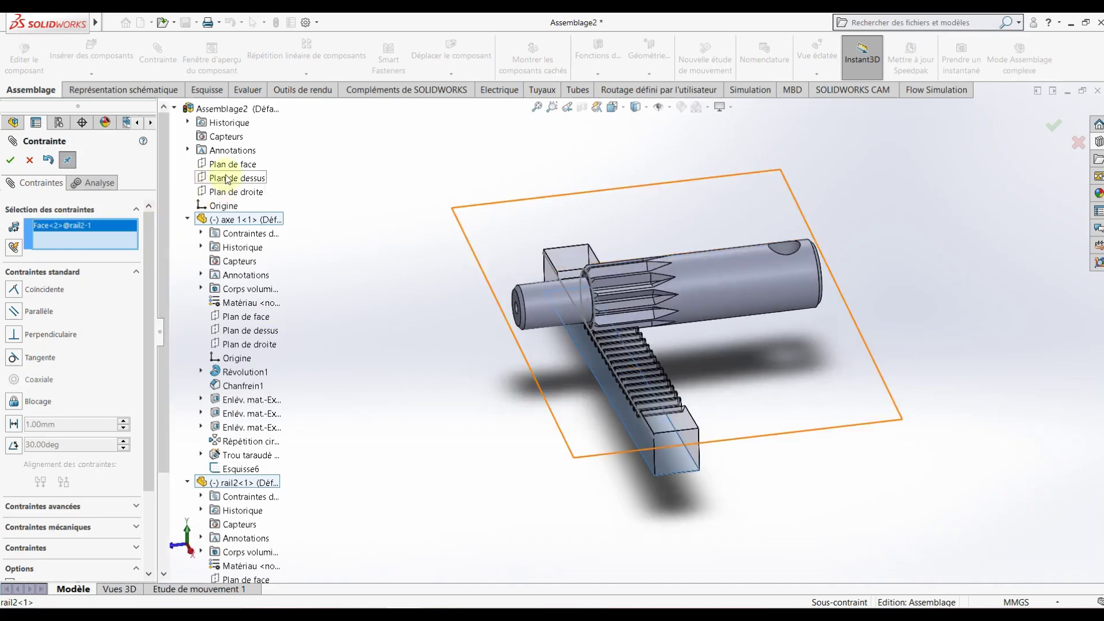
left_click(229, 179)
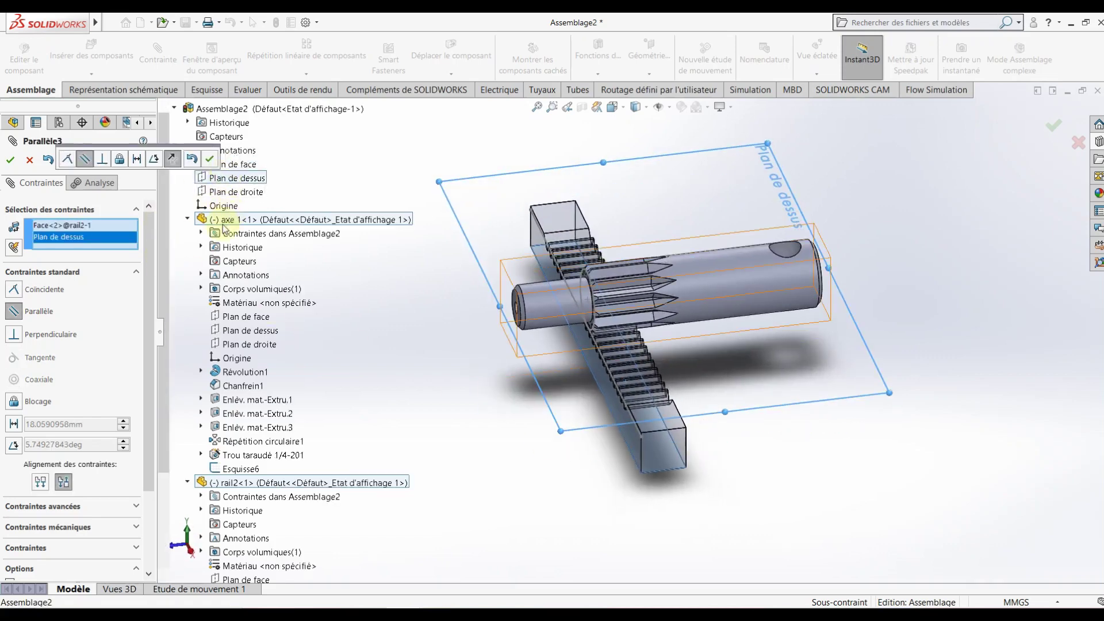
left_click(12, 161)
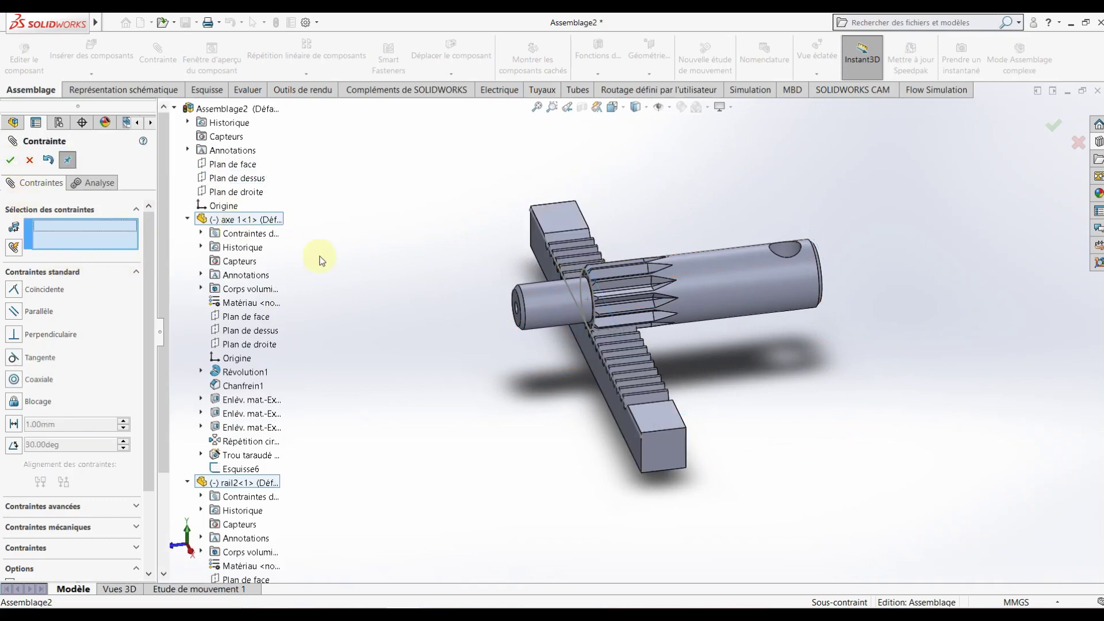
Orbit toward the front and settle on a fitted front view with Ctrl+1
middle_click_drag(418, 320, 631, 307)
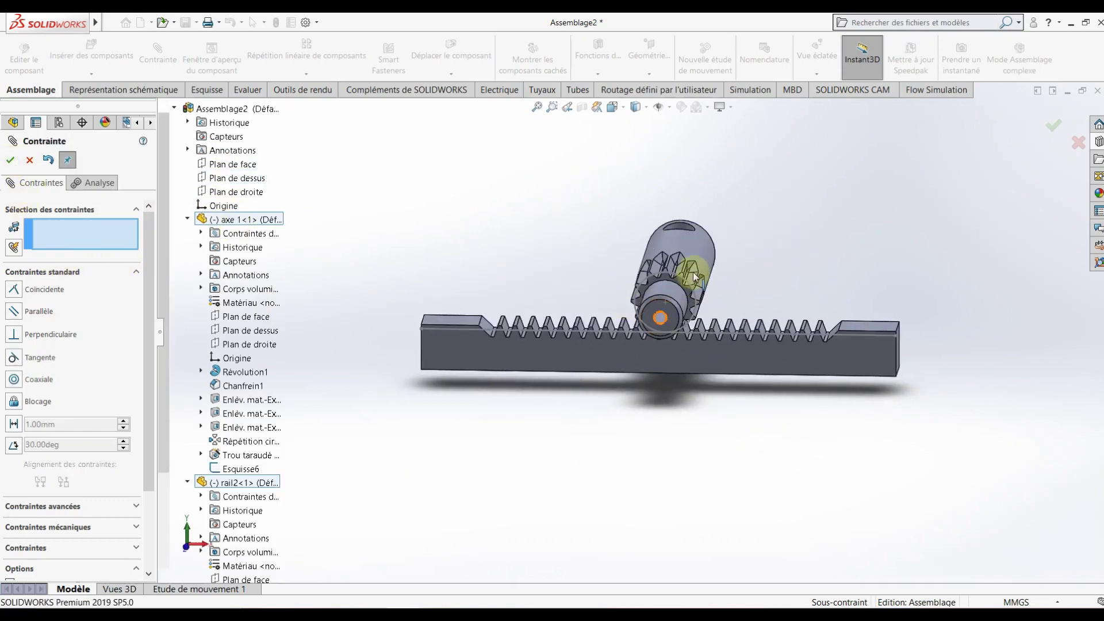
scroll(632, 305, "down", 1)
scroll(644, 299, "down", 4)
key("ctrl+1")
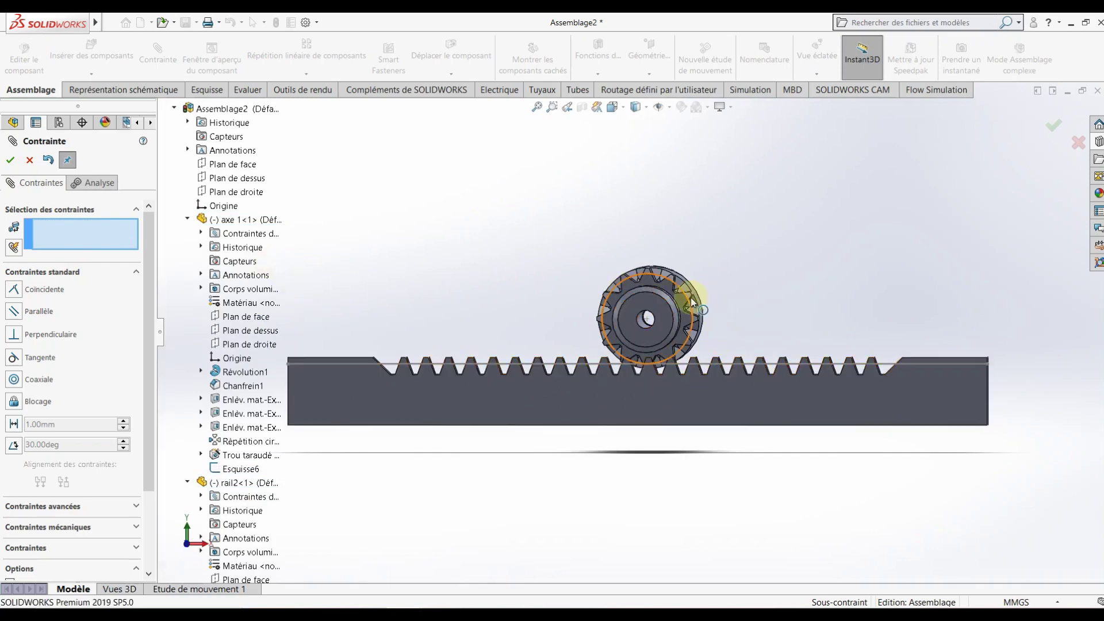
Delete the Parallèle3 mate, then drag the pinion to see how the rack follows
key("ctrl+7")
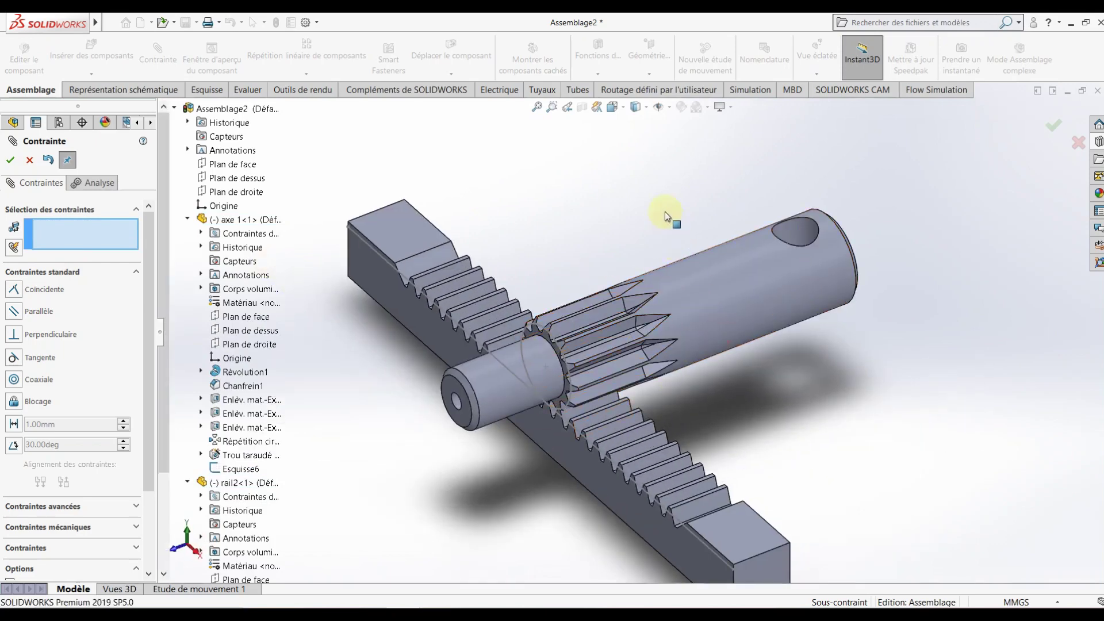
left_click(28, 163)
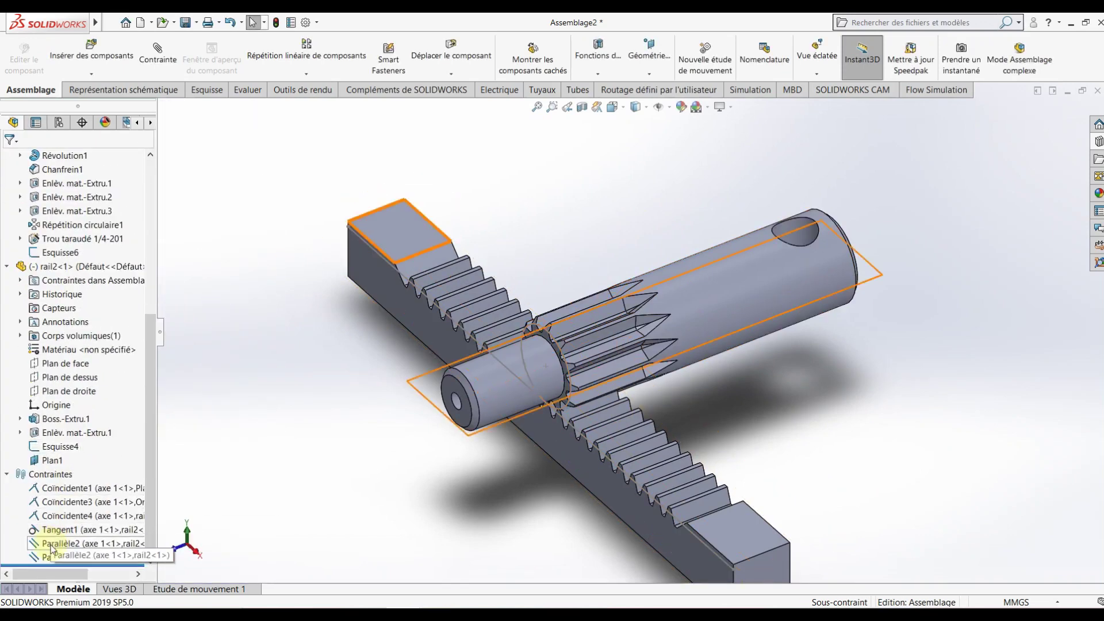
right_click(63, 556)
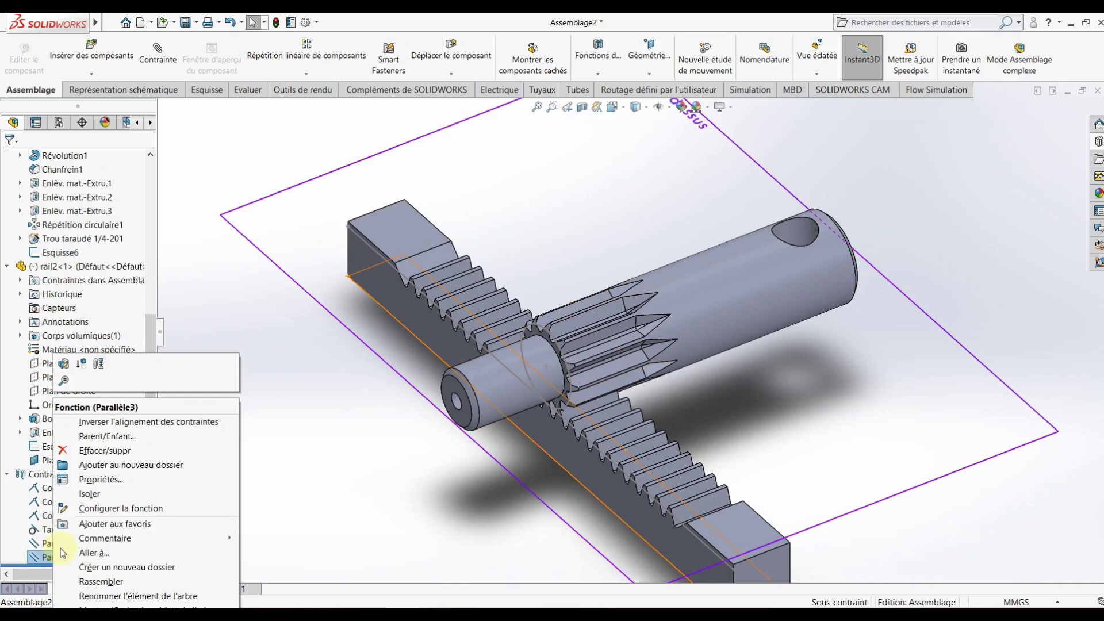
left_click(88, 451)
left_click(631, 241)
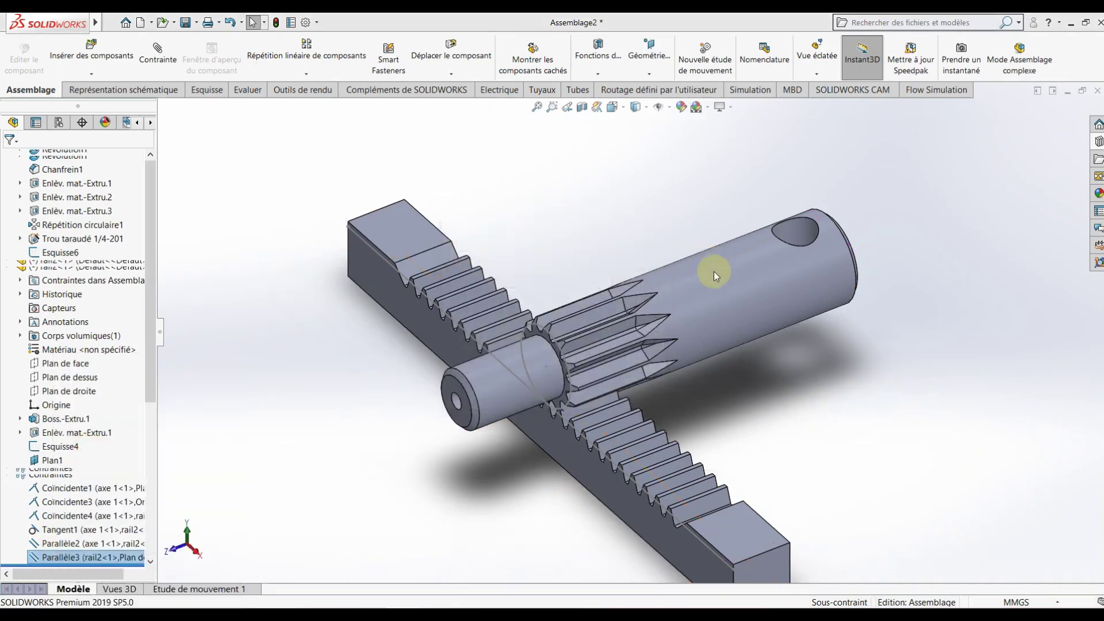
mouse_move(684, 249)
left_mouse_down()
mouse_move(661, 227)
mouse_move(681, 261)
left_mouse_up()
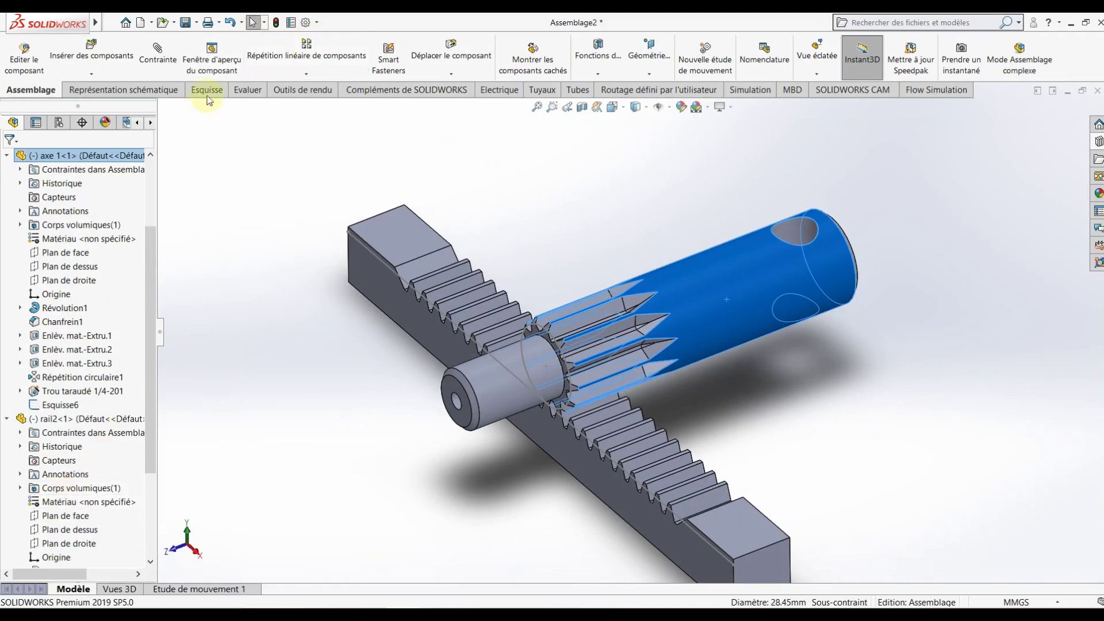
Undo the earlier moves, then drag the pinion shaft and slide the rack under it
left_click(231, 23)
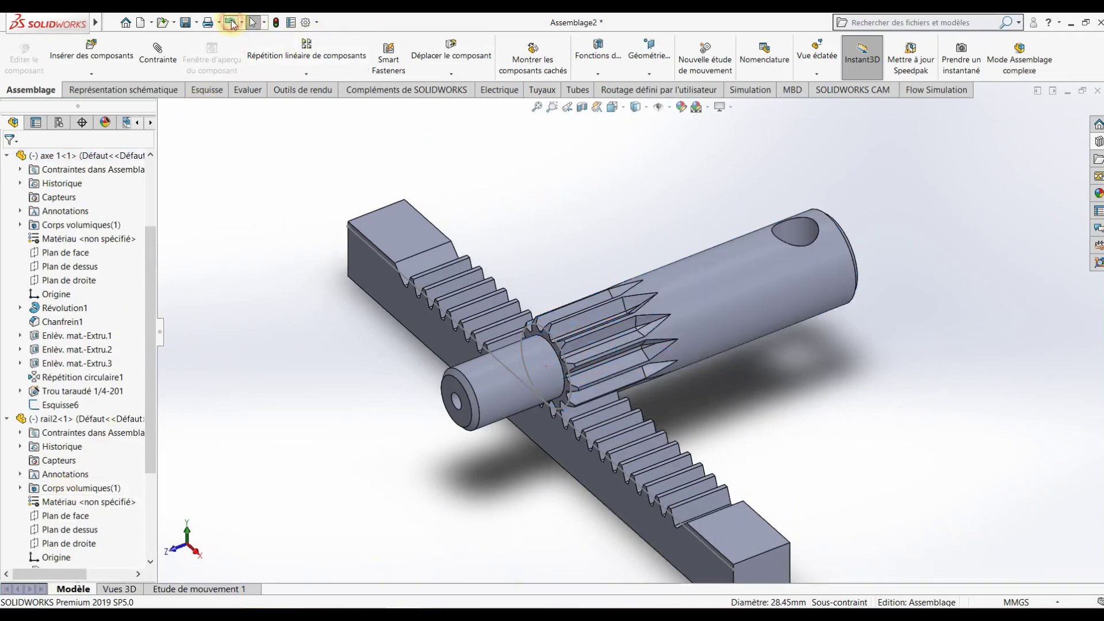
left_click(230, 23)
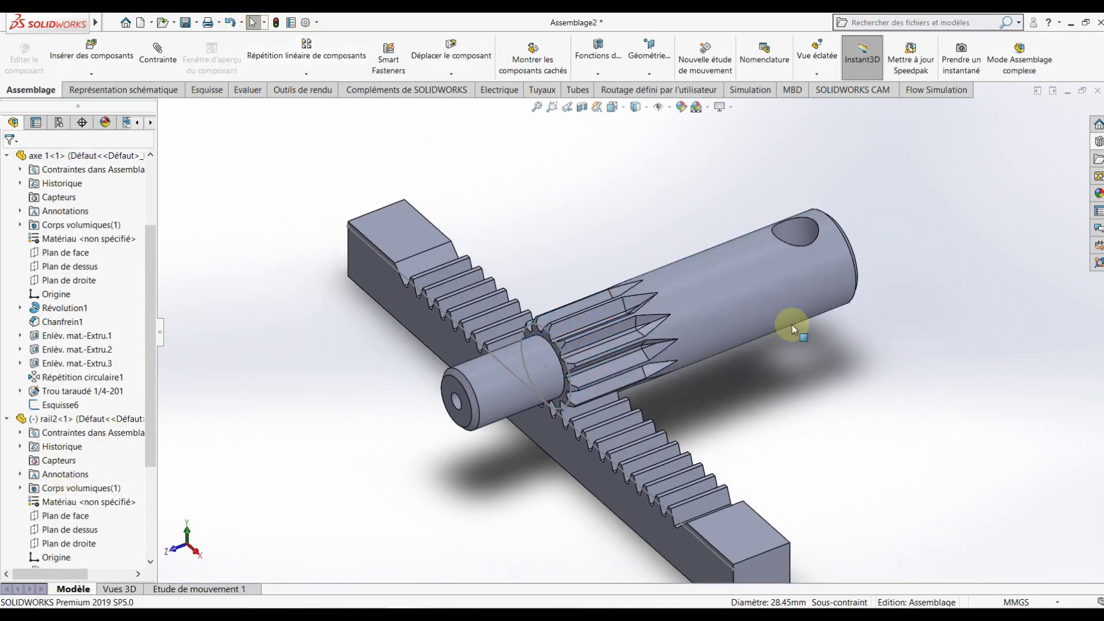
left_click_drag(747, 302, 713, 229)
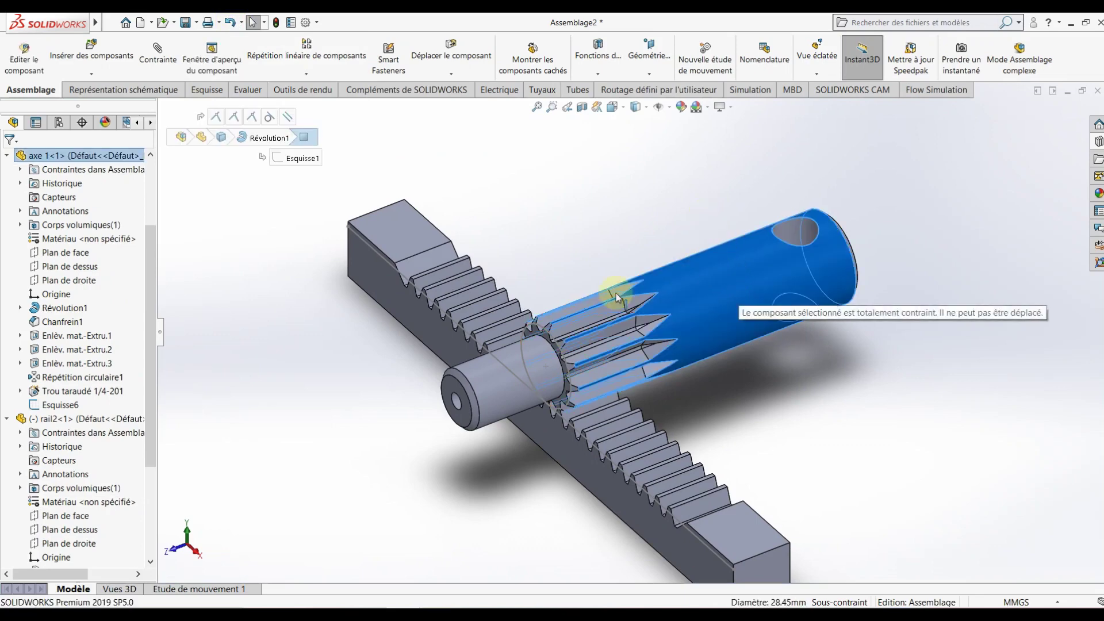
left_click(230, 23)
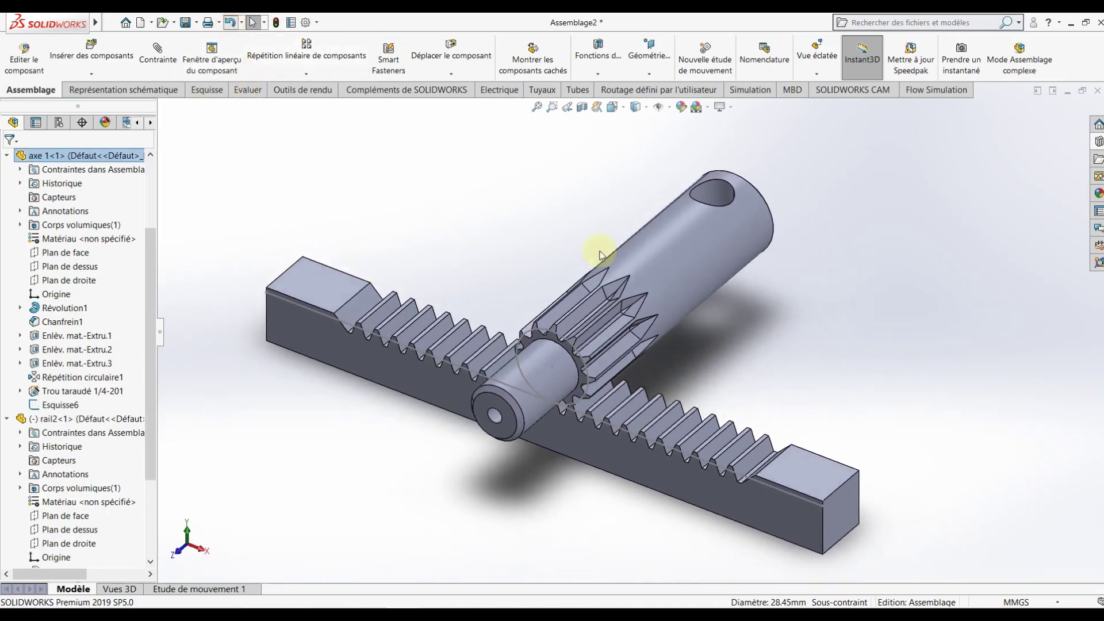
mouse_move(696, 263)
left_mouse_down()
mouse_move(600, 190)
mouse_move(614, 223)
left_mouse_up()
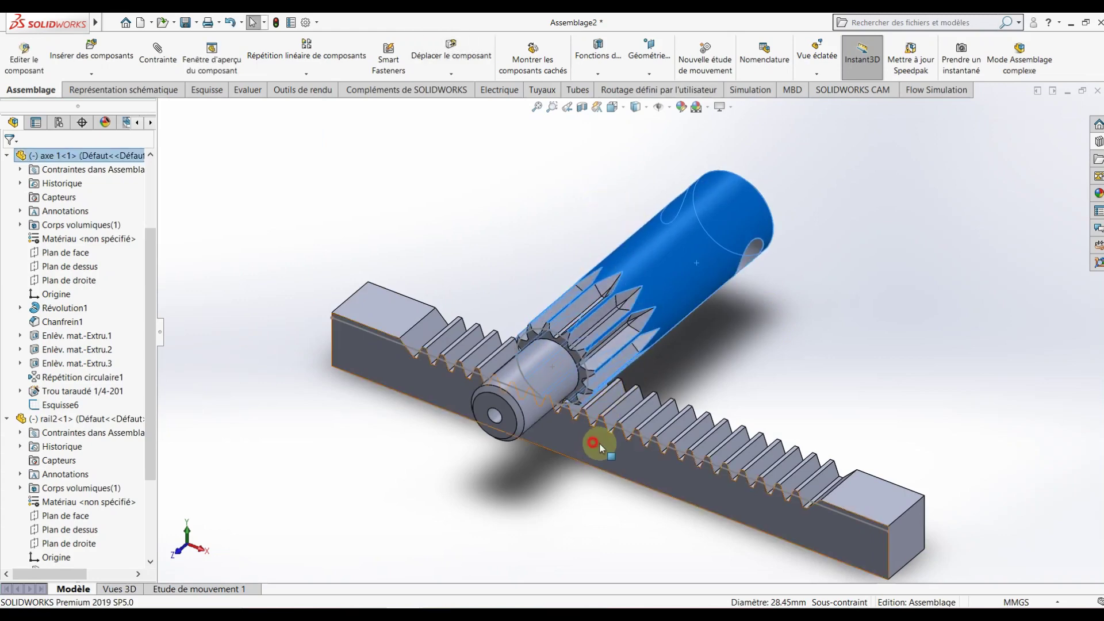
left_click_drag(599, 443, 702, 479)
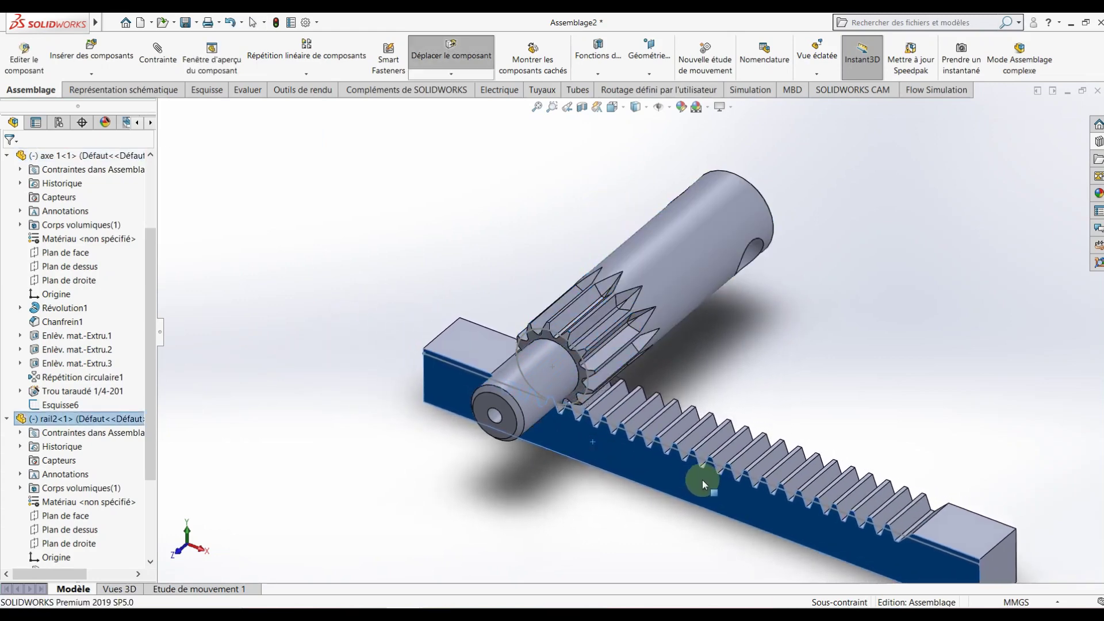
Check the gear-rack mesh from the Front view, then return to a fitted isometric view
left_click(613, 108)
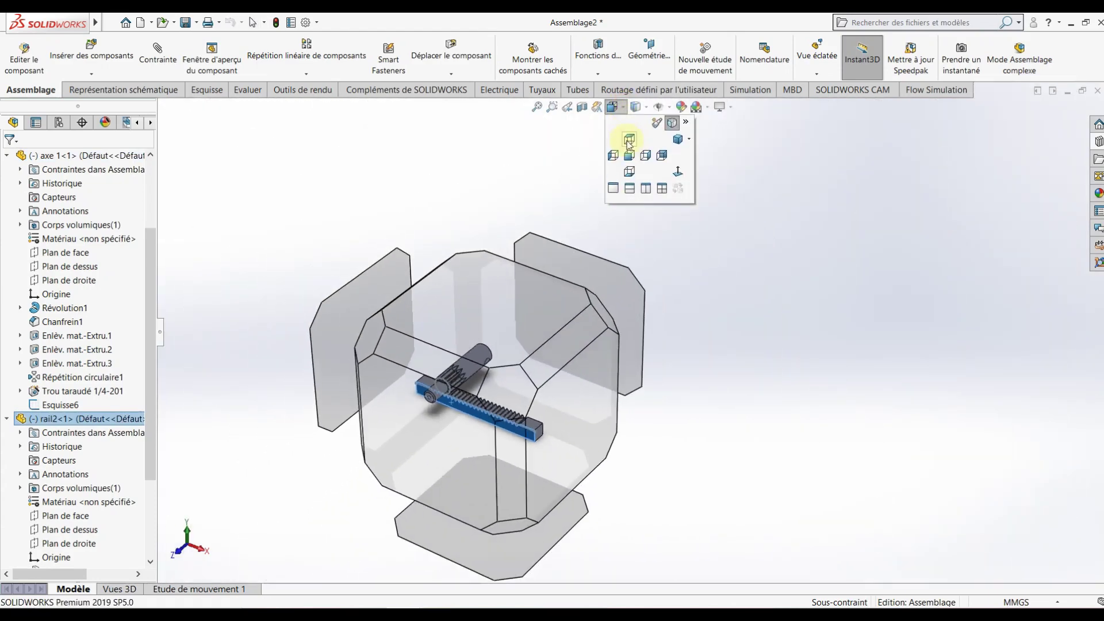
left_click(629, 151)
scroll(514, 346, "down", 3)
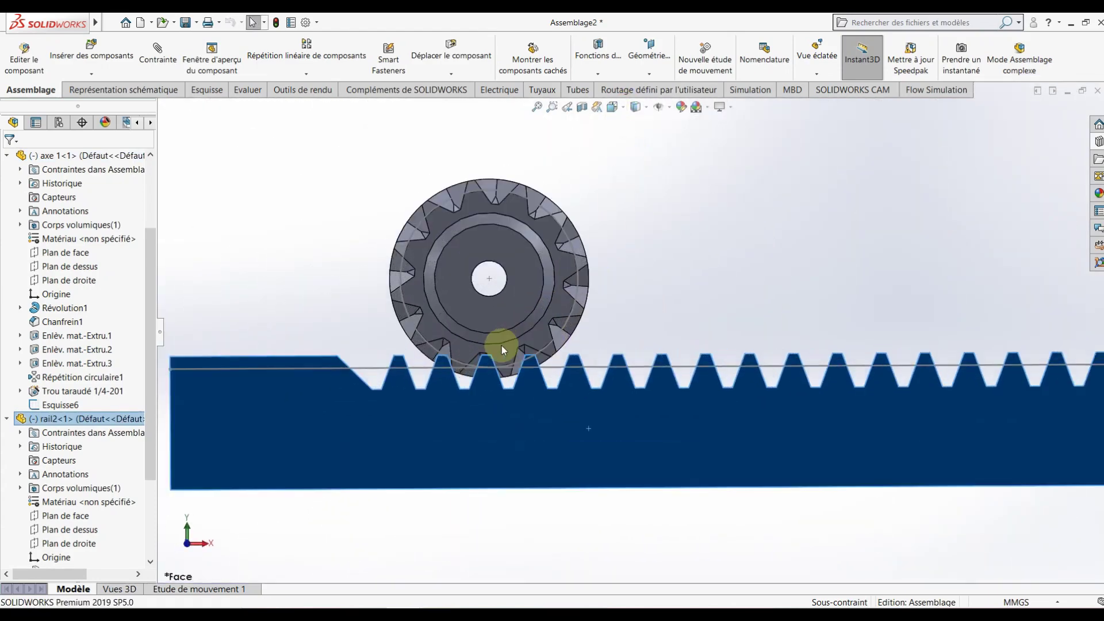
scroll(520, 359, "down", 2)
left_click(548, 354)
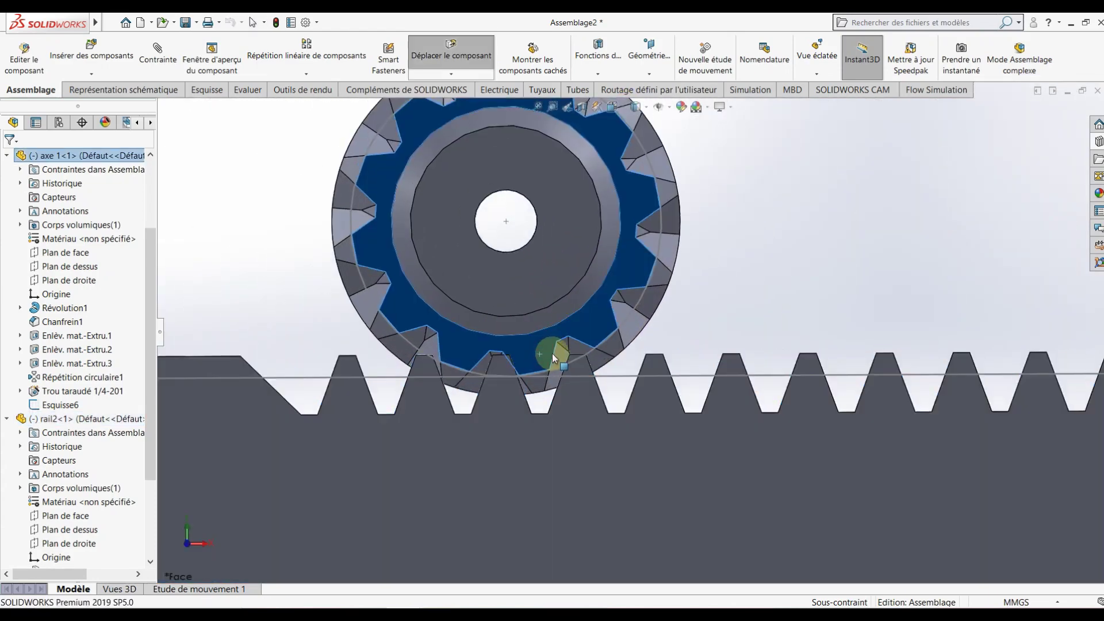
left_click(876, 235)
key("ctrl+7")
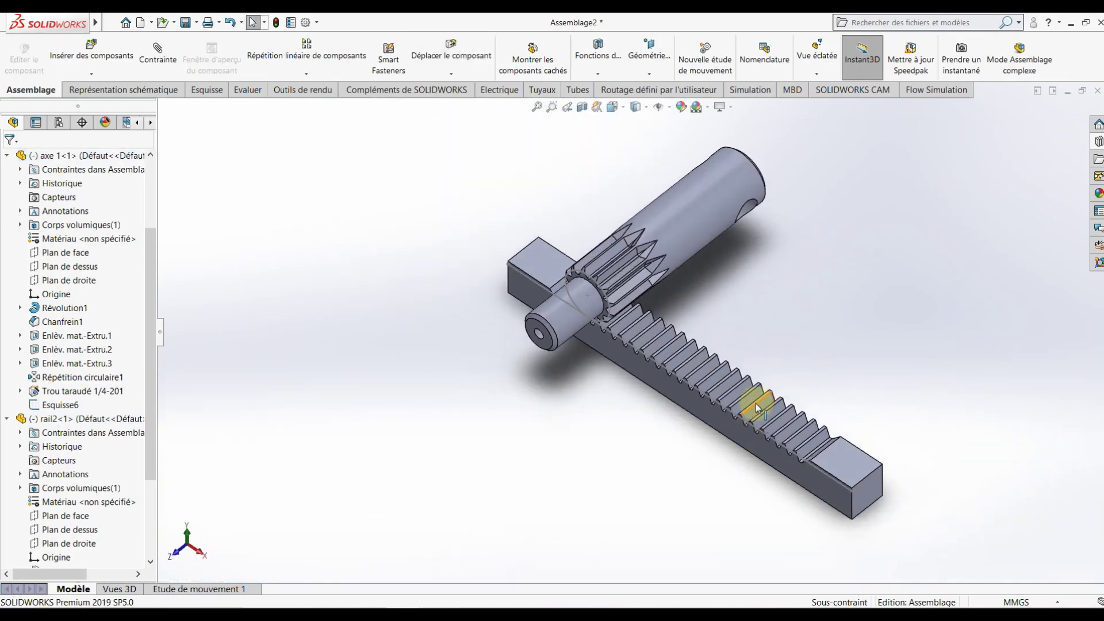
Create a Rack Pinion mate between rail2's Esquisse4 line and axe 1's Esquisse6 arc (25.4mm)
left_click(151, 59)
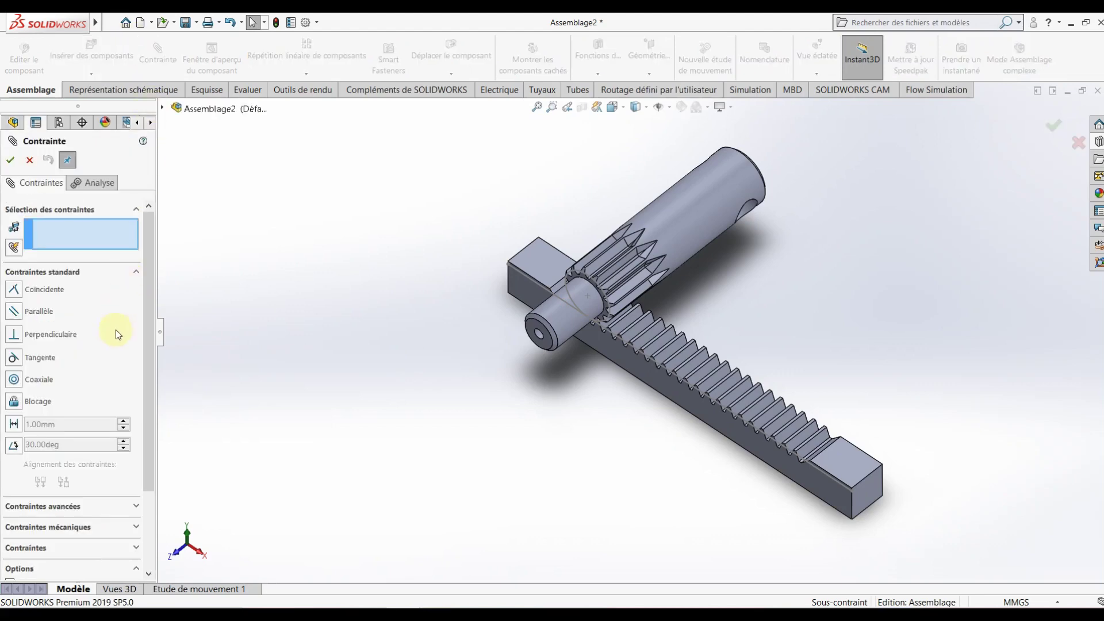
left_click(64, 535)
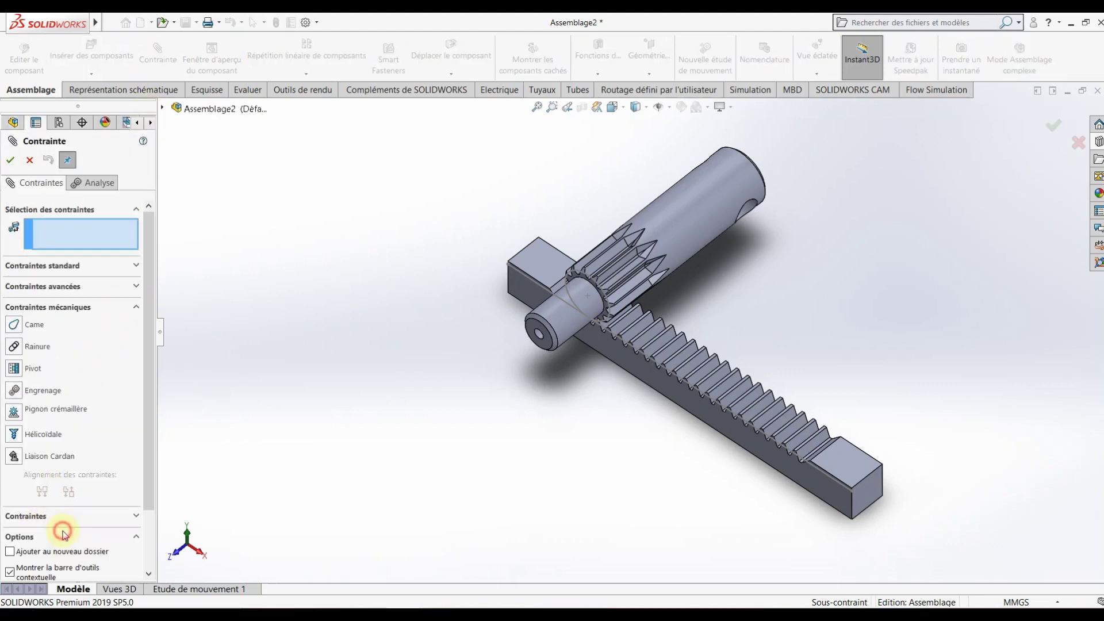
left_click(14, 414)
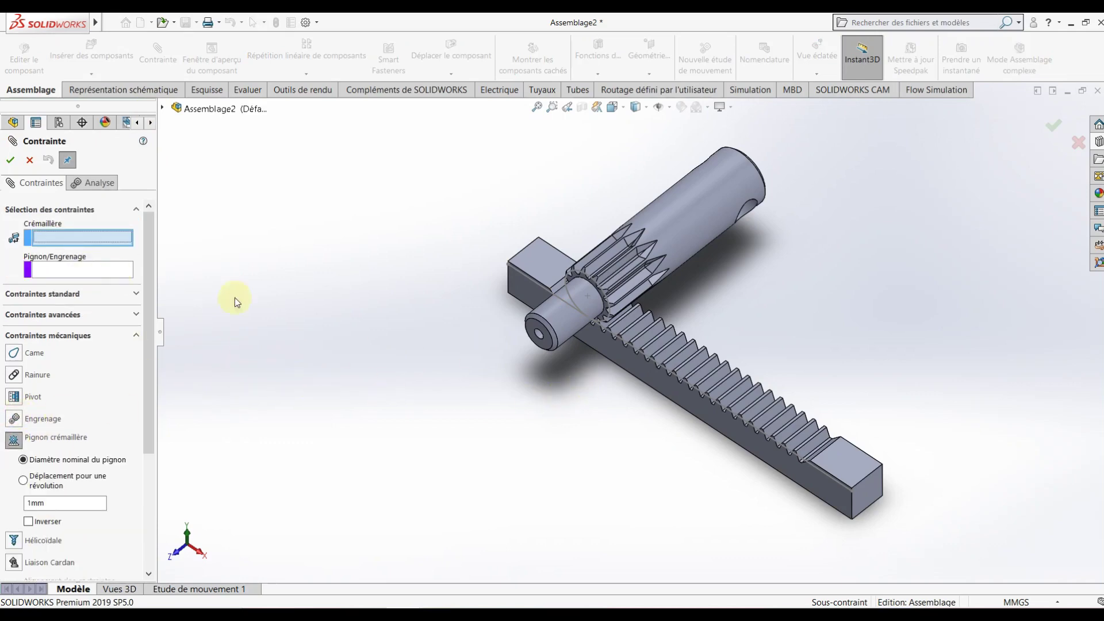
scroll(694, 286, "down", 4)
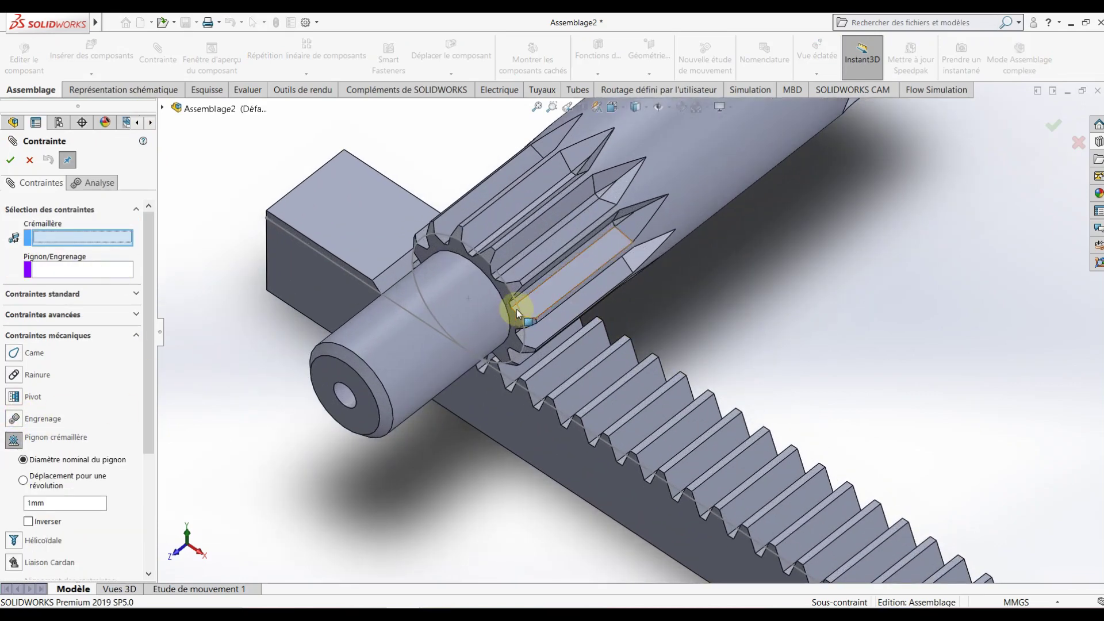
left_click(545, 405)
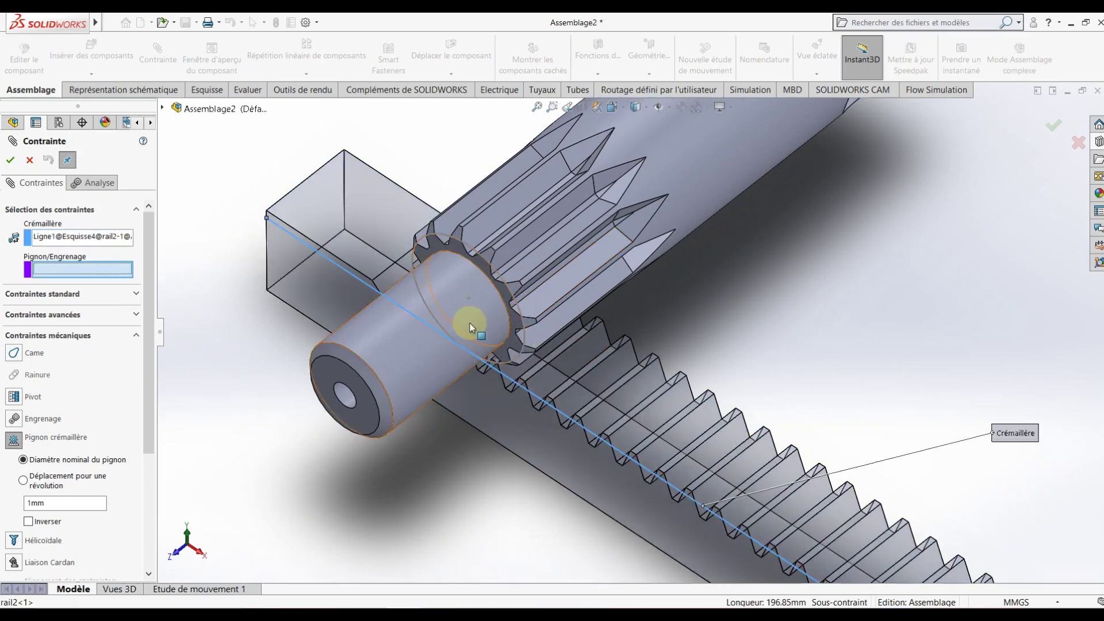
left_click(515, 304)
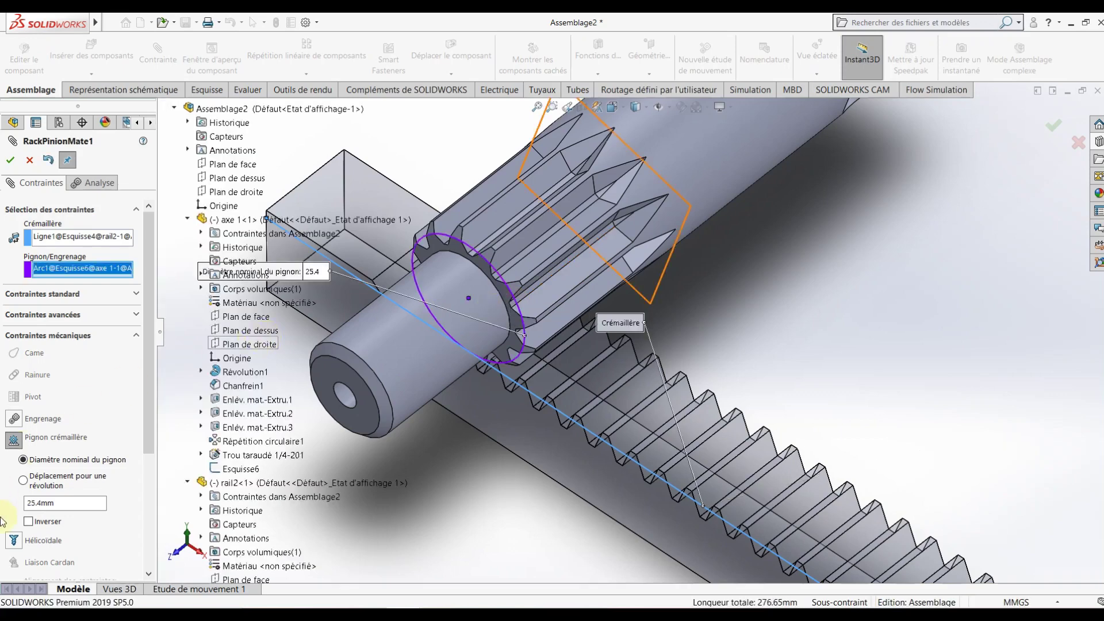
Set the mate to 79.8mm travel per revolution, accept RackPinionMate1, and close the mate tool
double_click(58, 504)
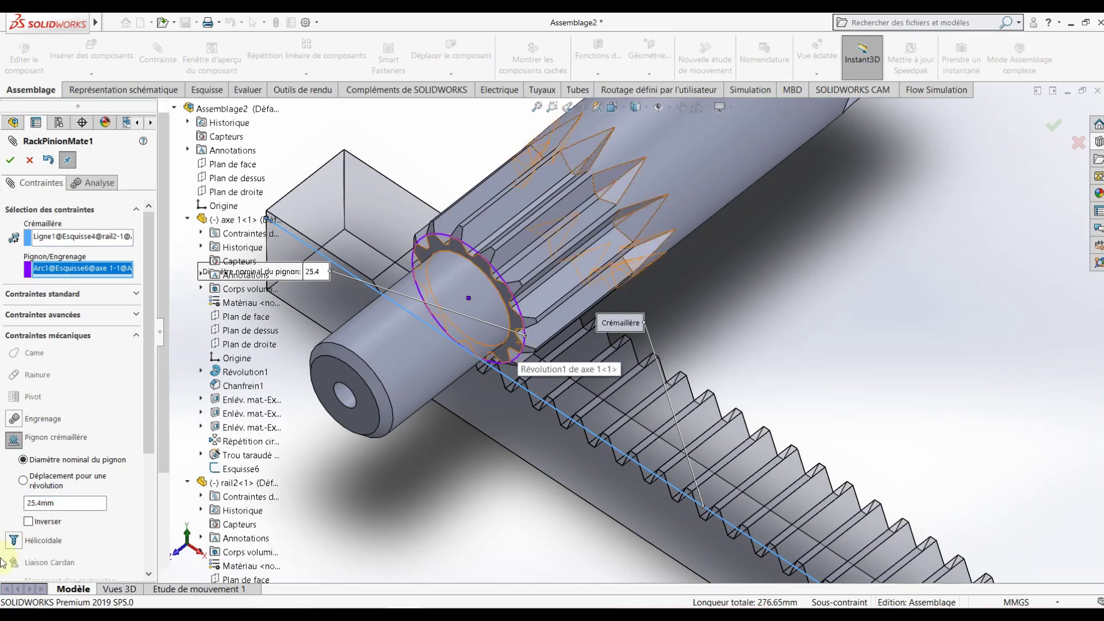
left_click(24, 480)
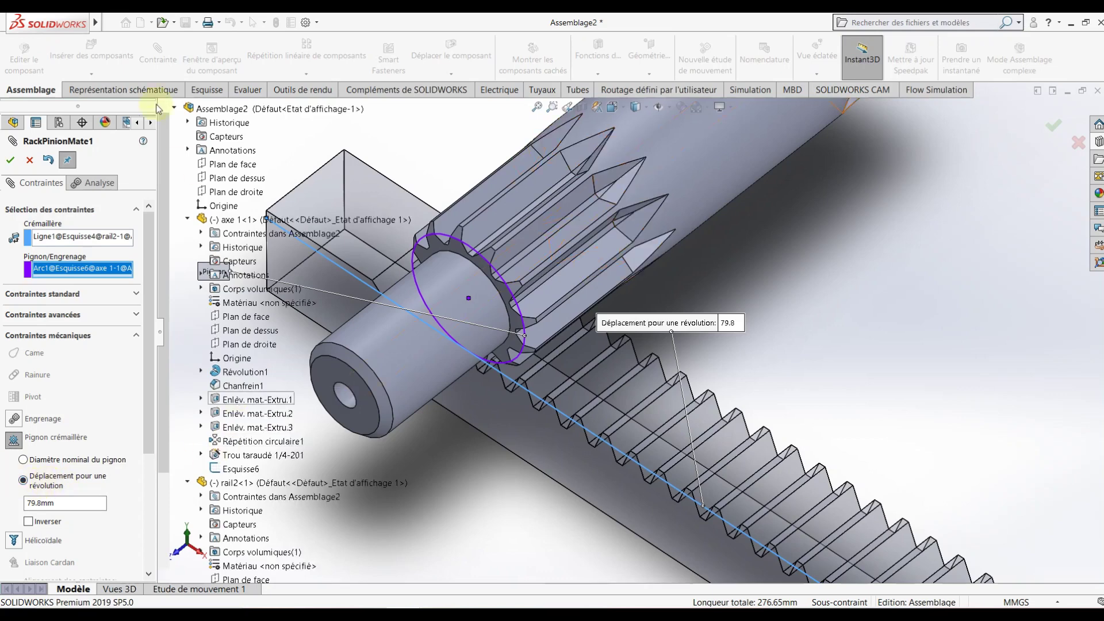
left_click(10, 160)
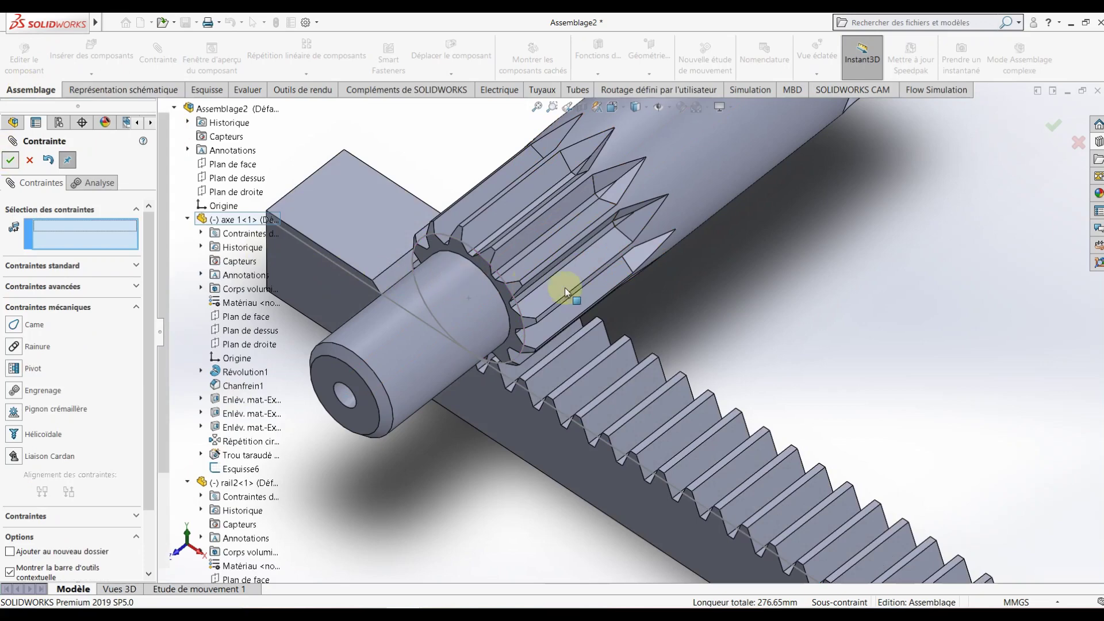
key("f")
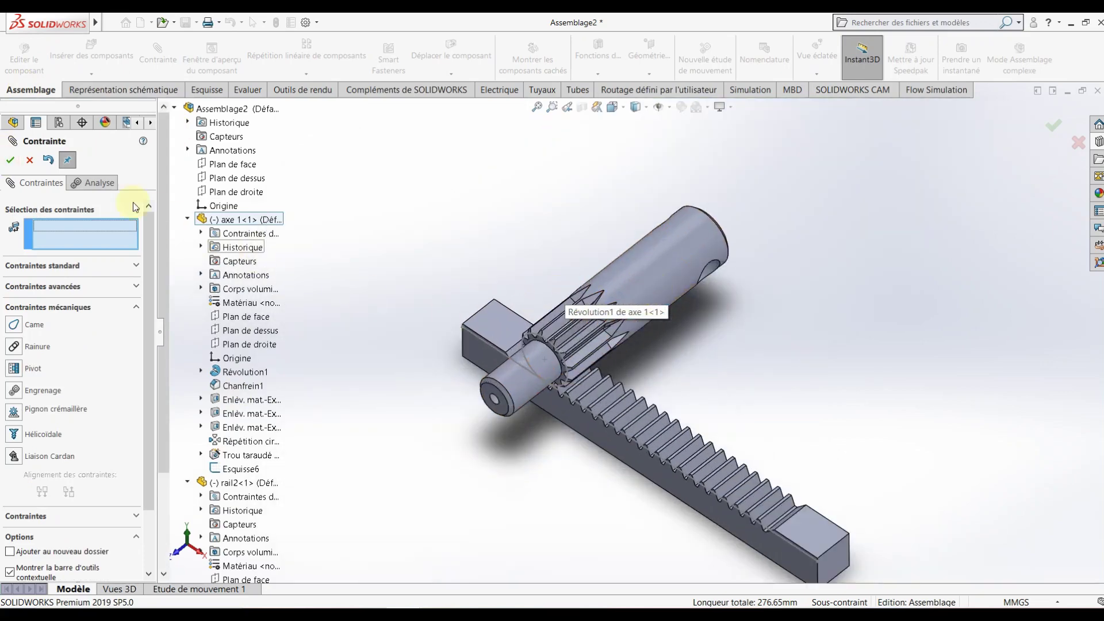
left_click(29, 160)
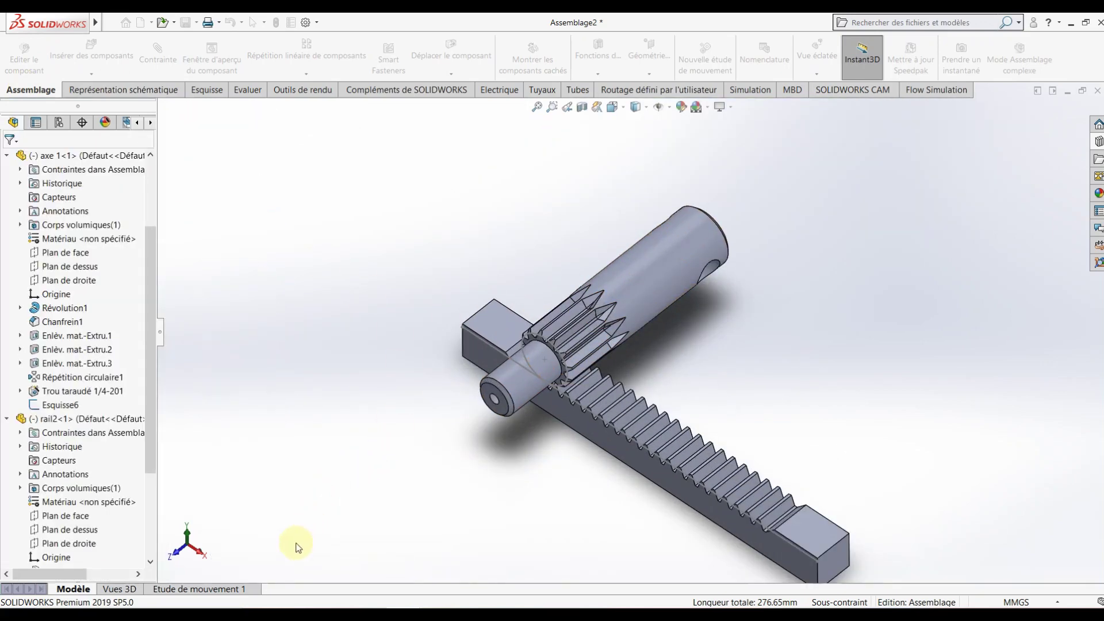
In Etude de mouvement 1, add rotary motor Moteur circulaire1 on the axe 1 shaft face
left_click(205, 590)
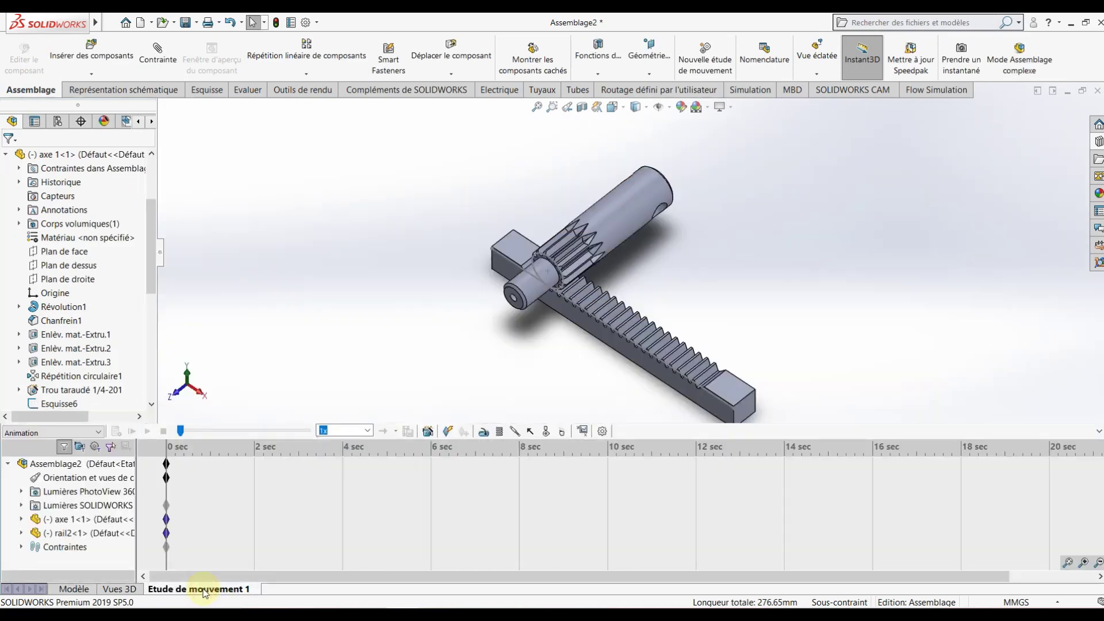
left_click(484, 431)
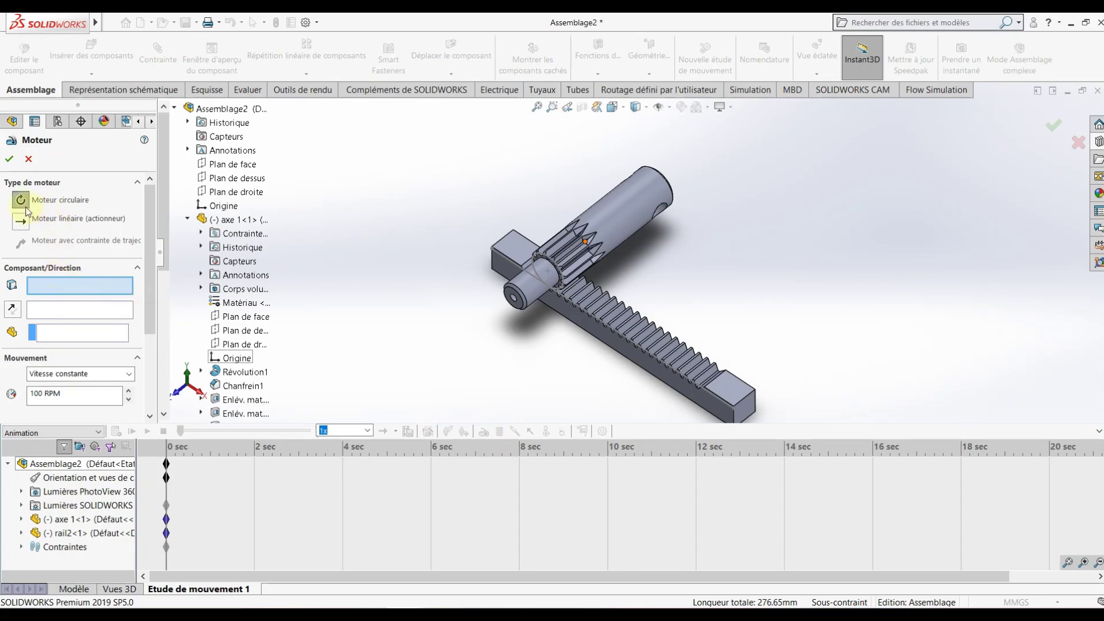
left_click(529, 278)
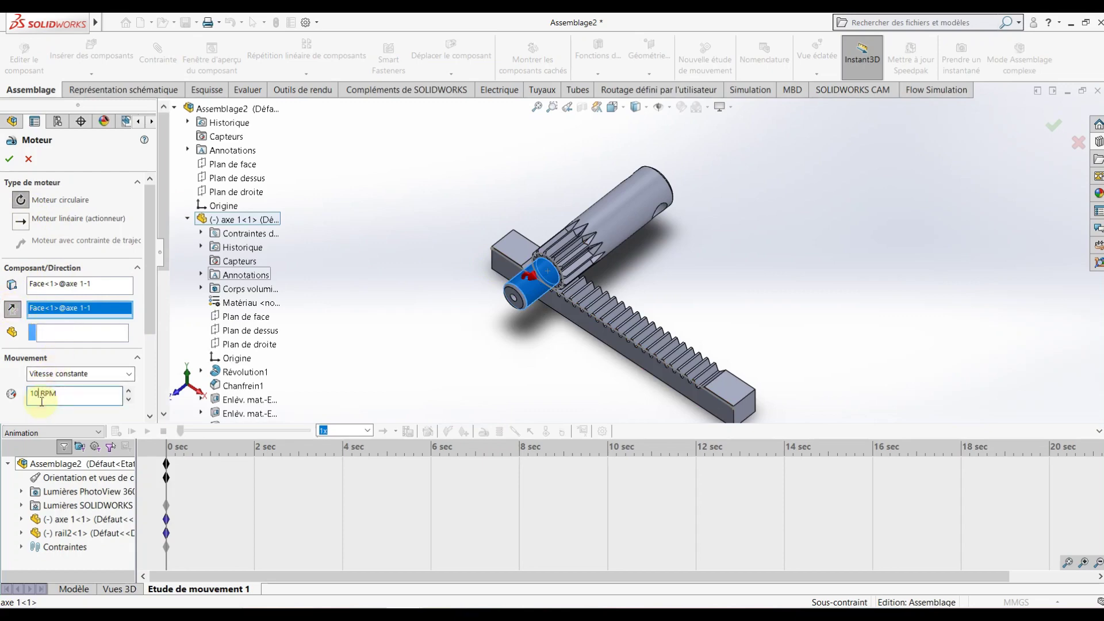
left_click(9, 158)
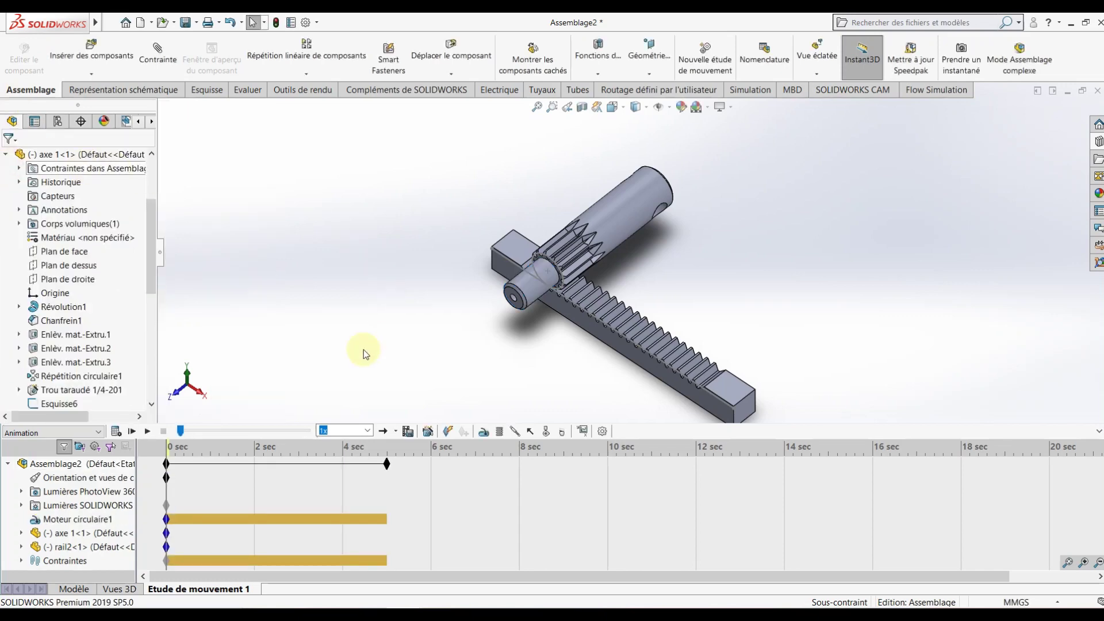
Add a second 10 RPM rotary motor, Moteur circulaire2, on the same shaft face
left_click(484, 433)
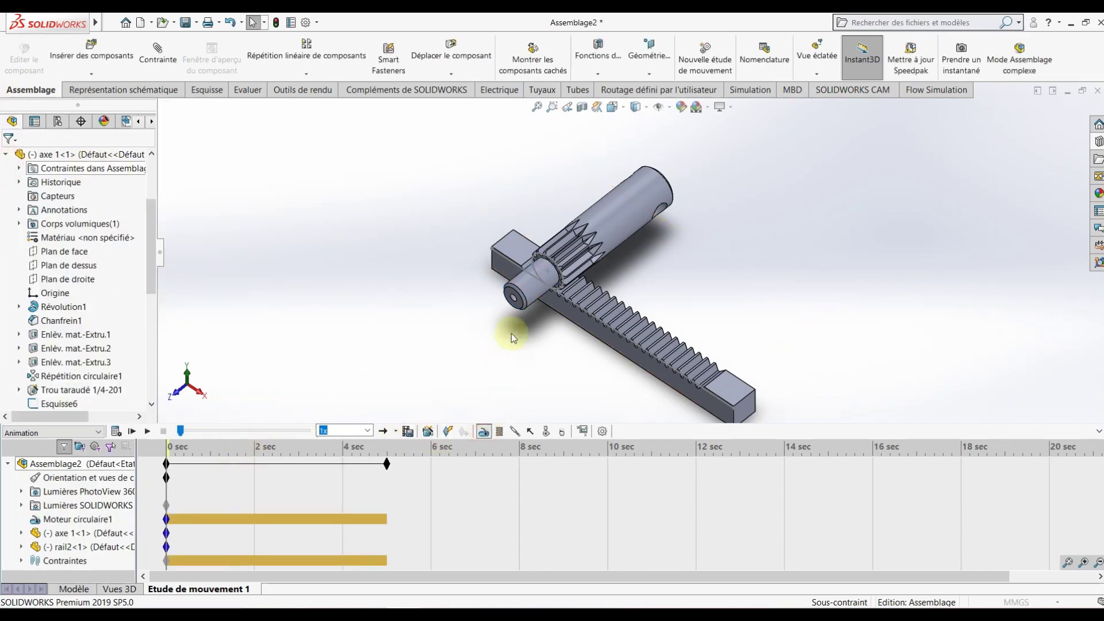
left_click(534, 288)
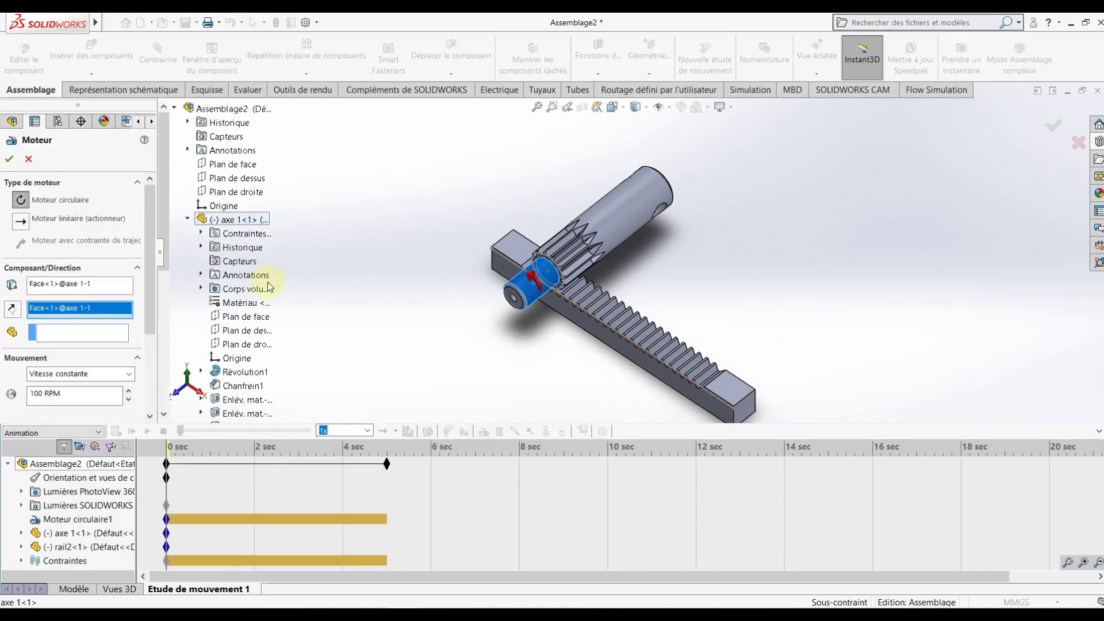
left_click(42, 392)
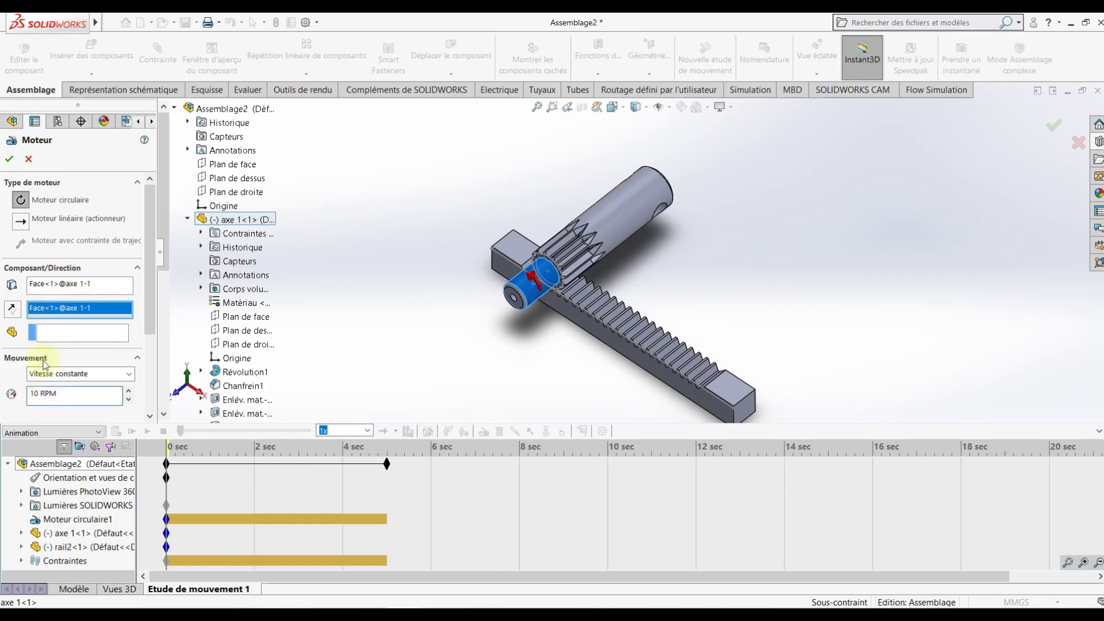
left_click(10, 159)
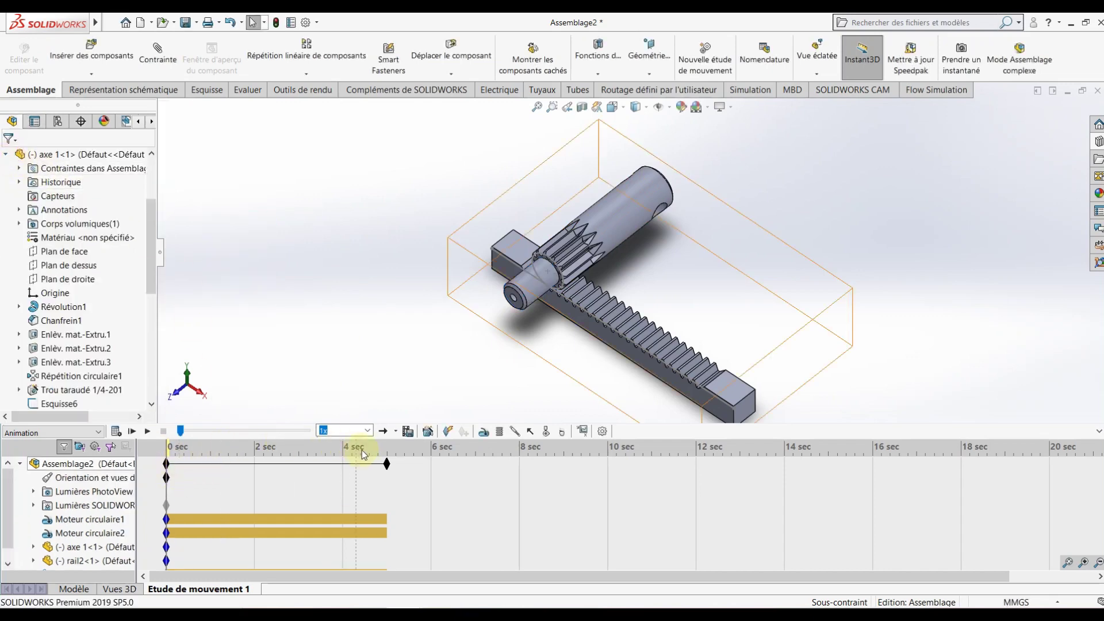
left_click(167, 532)
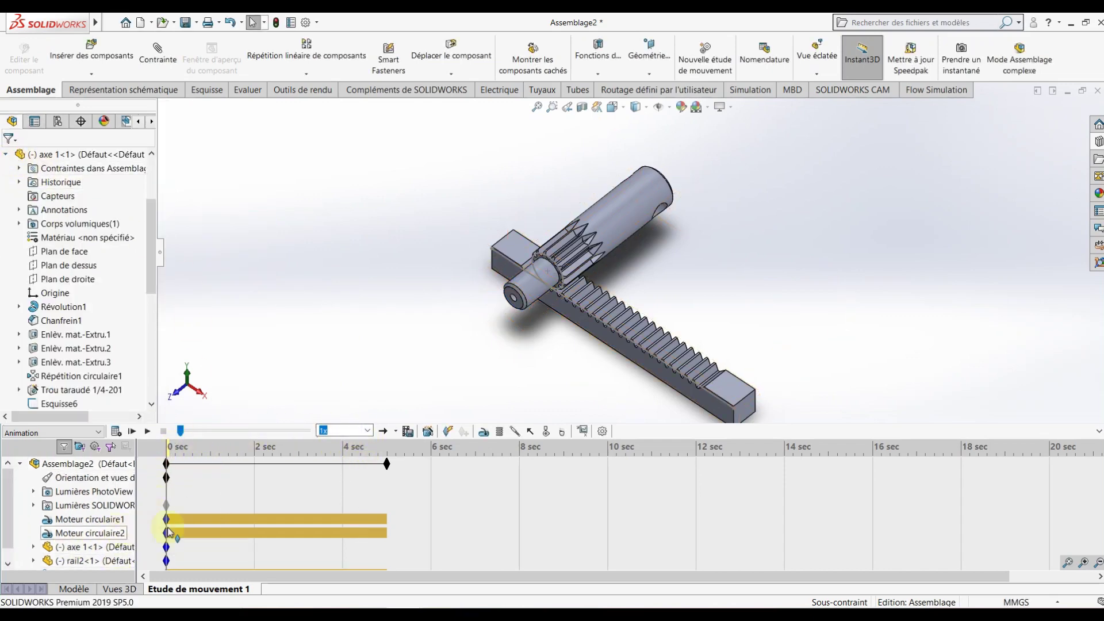
left_click(387, 463)
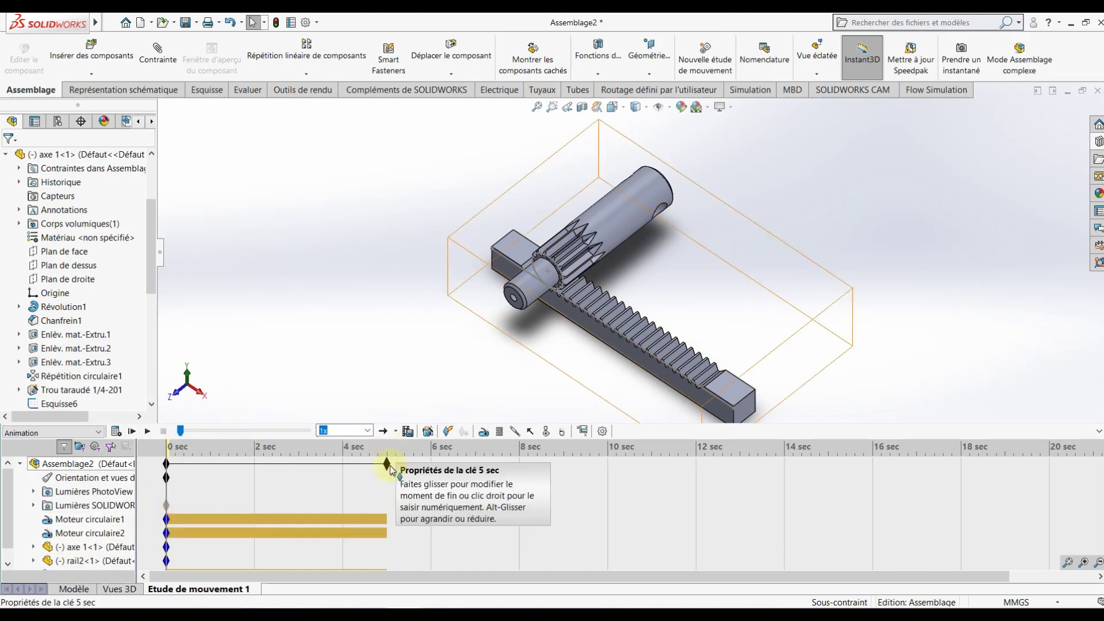
Calculate the study, then drag Moteur circulaire1's start key to about 2.7 s
left_click(167, 520)
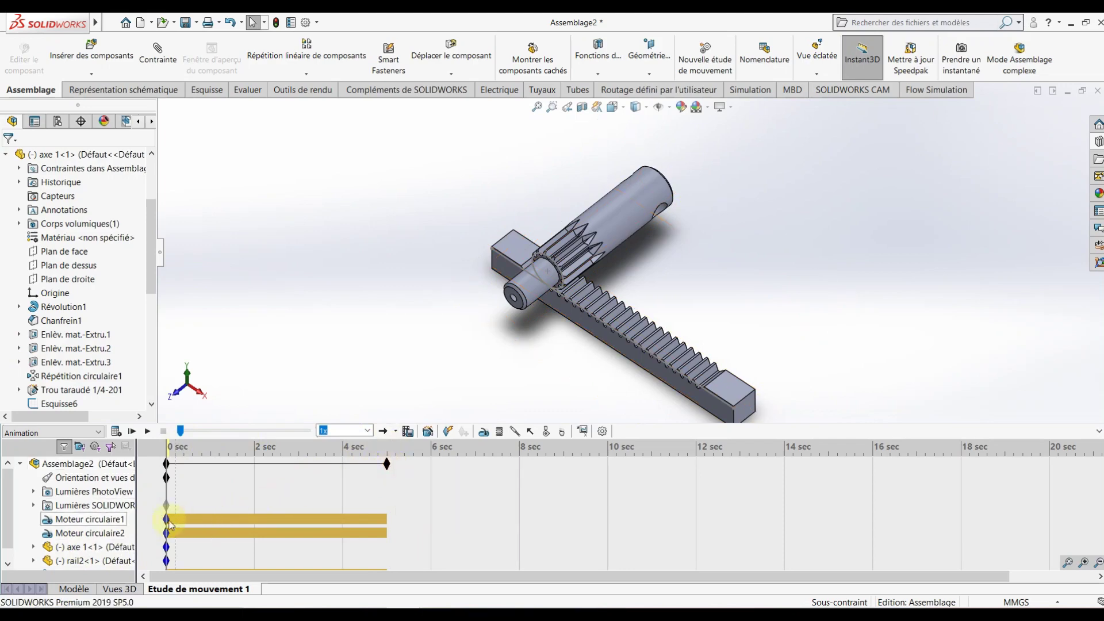
left_click(122, 448)
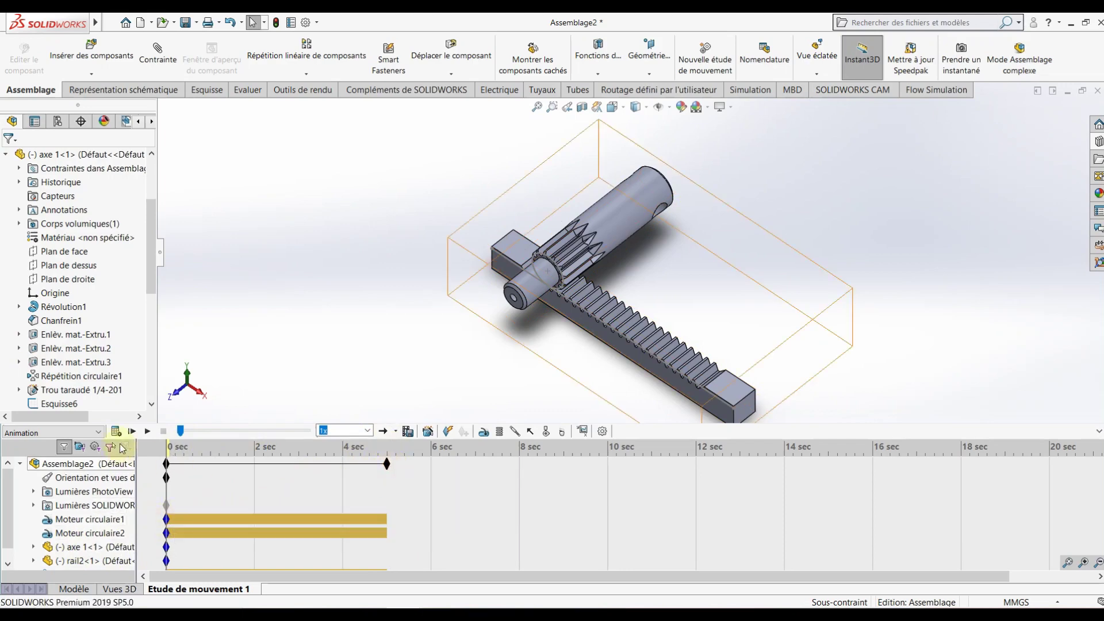
left_click(117, 431)
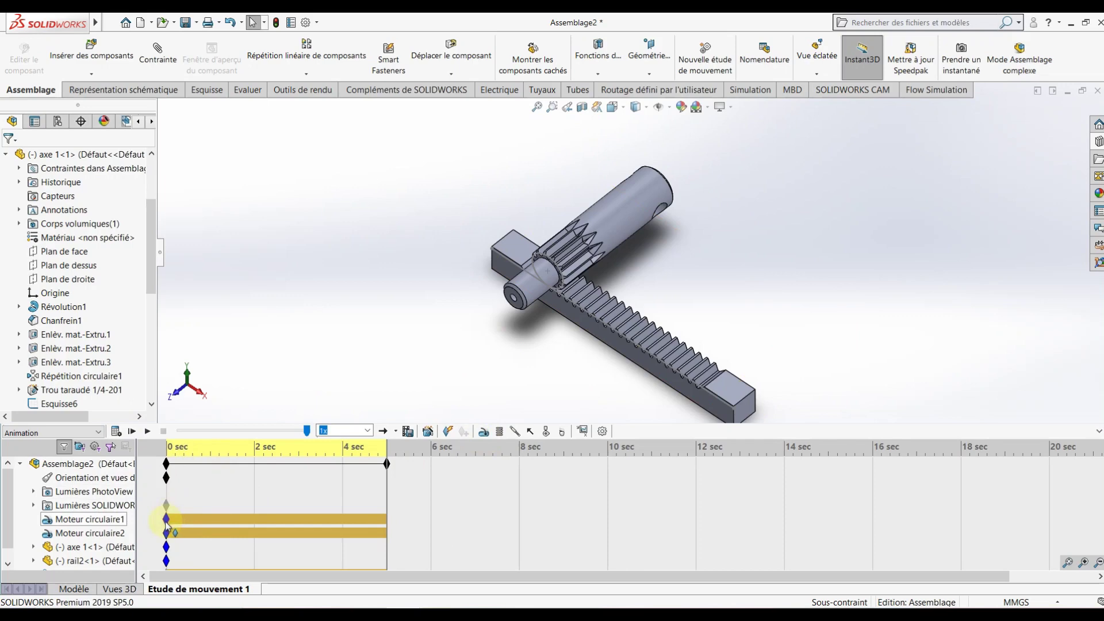
left_click_drag(166, 520, 201, 523)
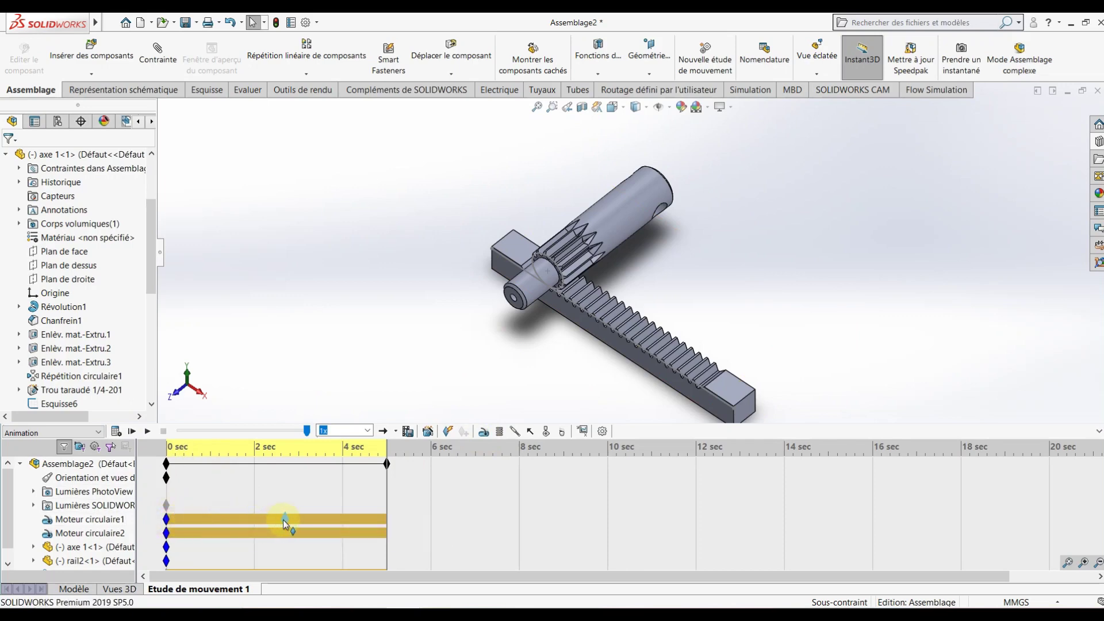
left_click_drag(277, 520, 283, 520)
left_click(202, 455)
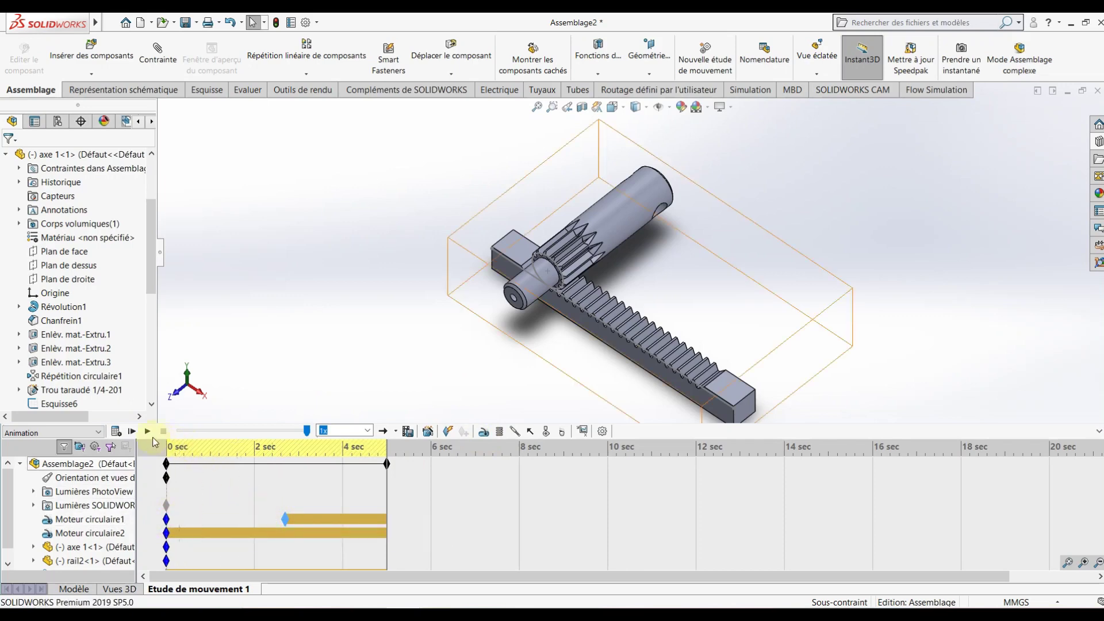
Play the rail et pinion 1 motion study animation
left_click(132, 431)
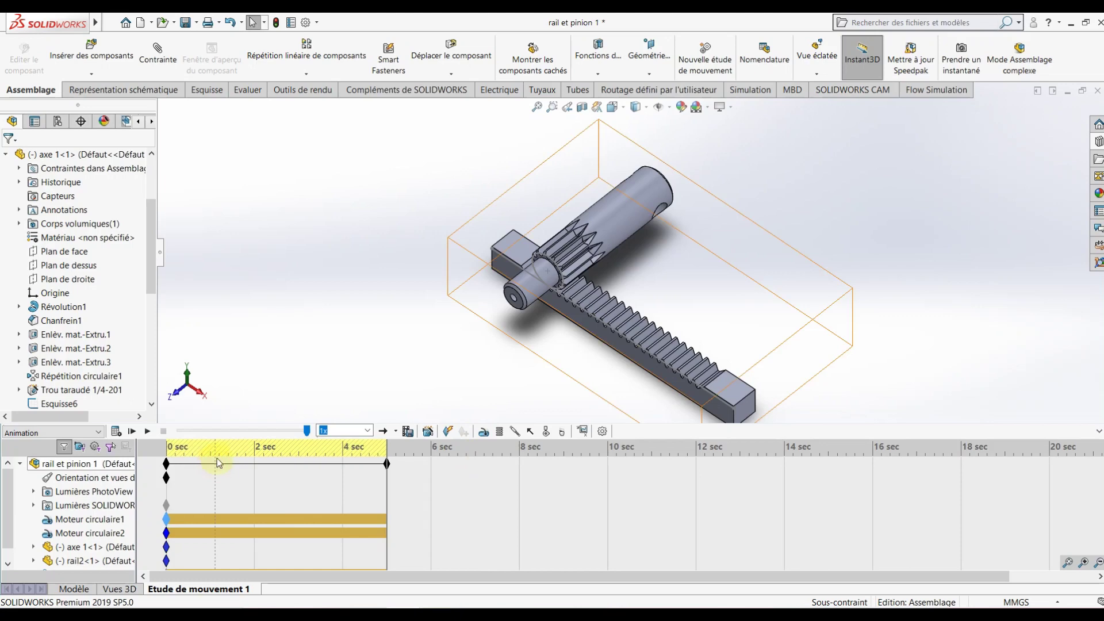
Delete Moteur circulaire2 and recalculate the study with Moteur circulaire1 alone
right_click(102, 533)
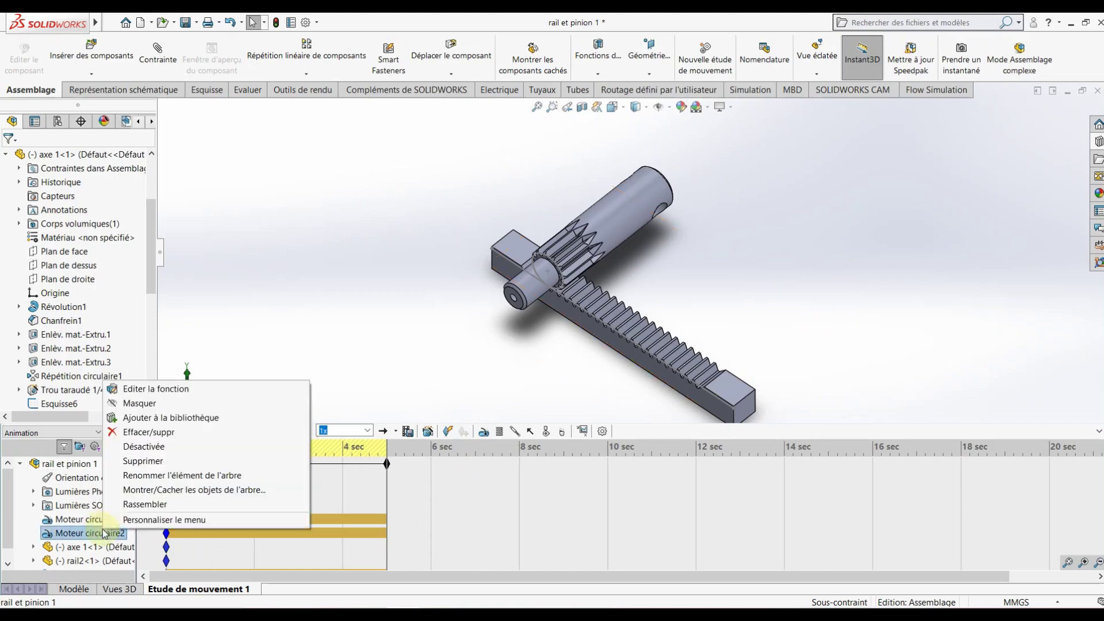
left_click(132, 432)
left_click(638, 238)
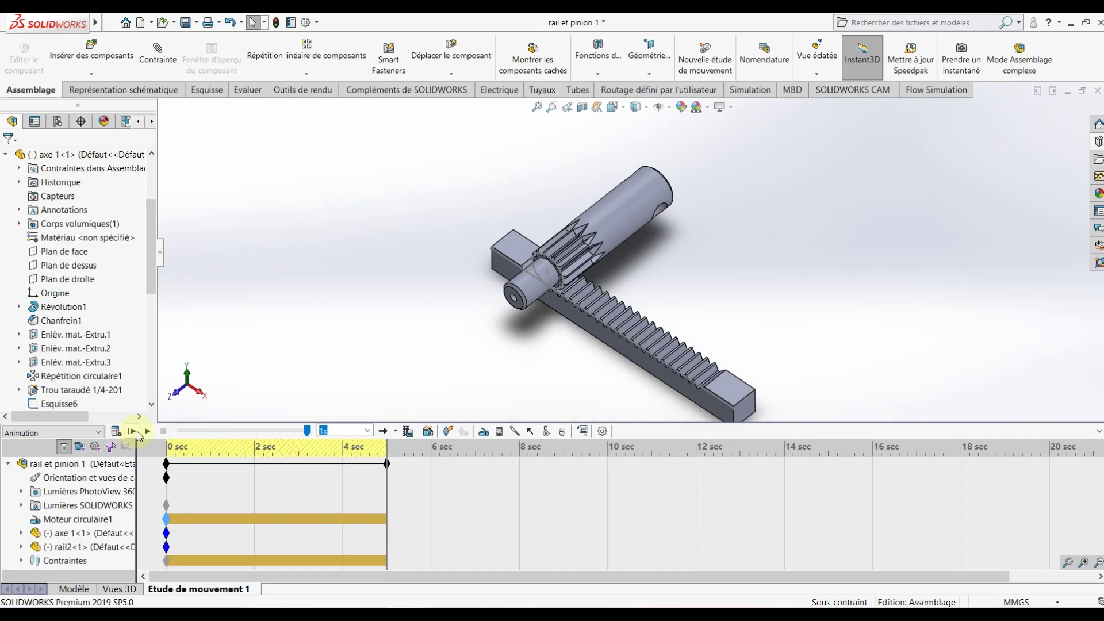
left_click(118, 431)
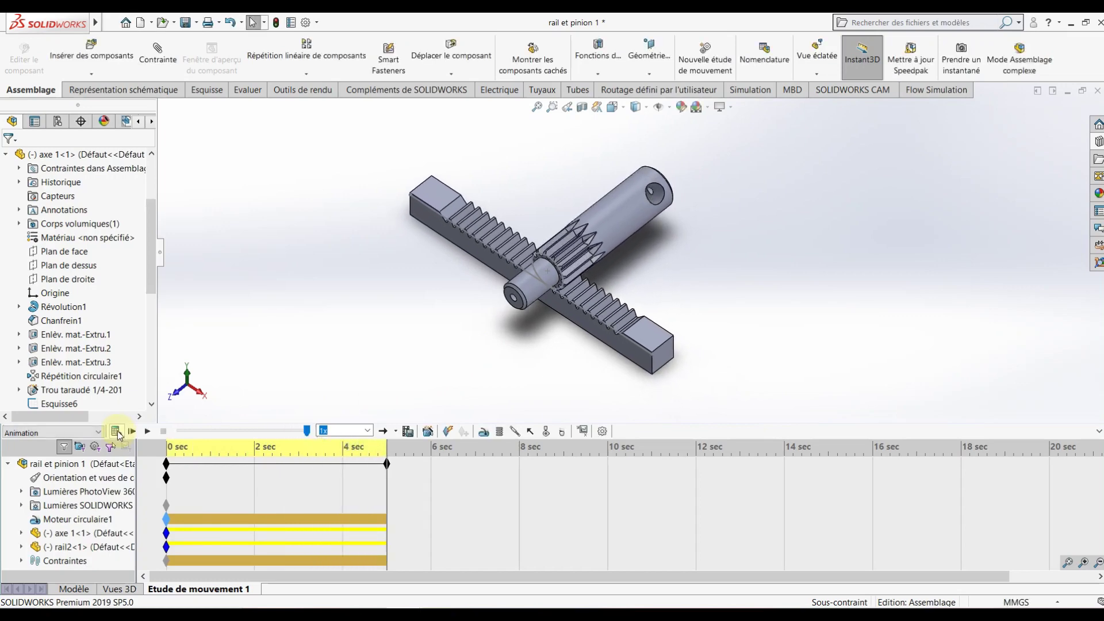
Stretch the study end key from 5 s to about 9 s, recalculating each time, then play it
left_click_drag(388, 465, 432, 463)
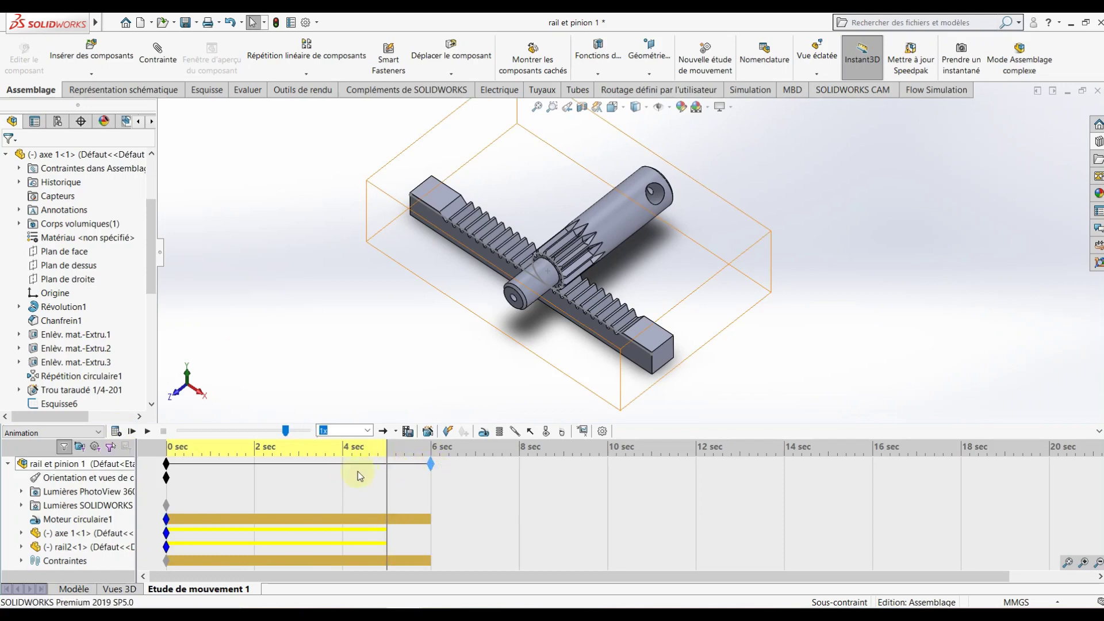
left_click(117, 431)
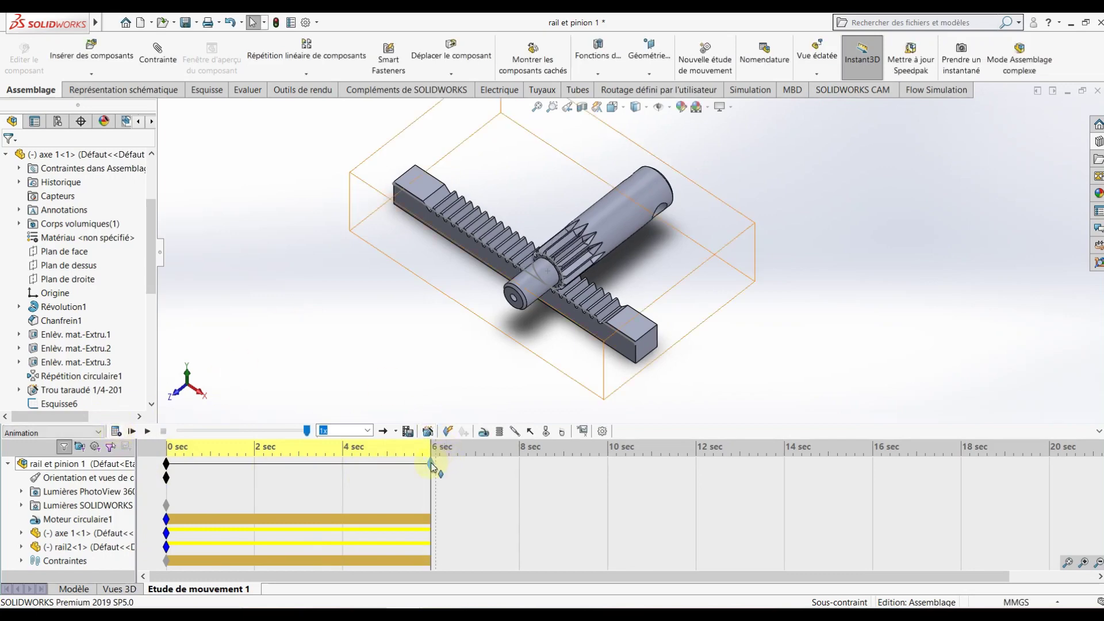
left_click_drag(519, 469, 521, 471)
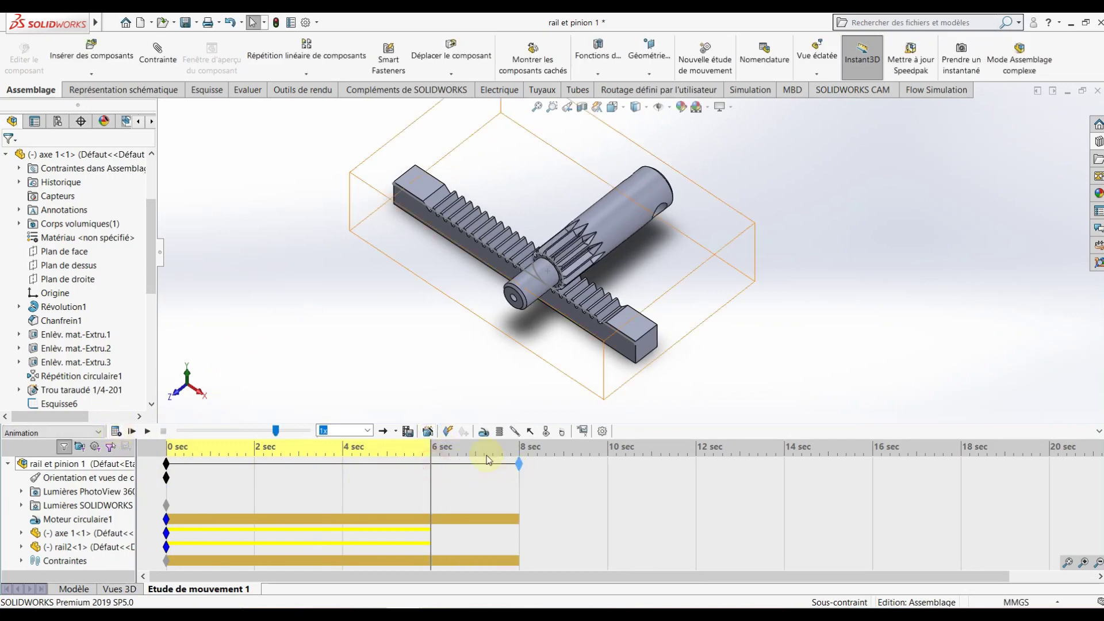
left_click(117, 432)
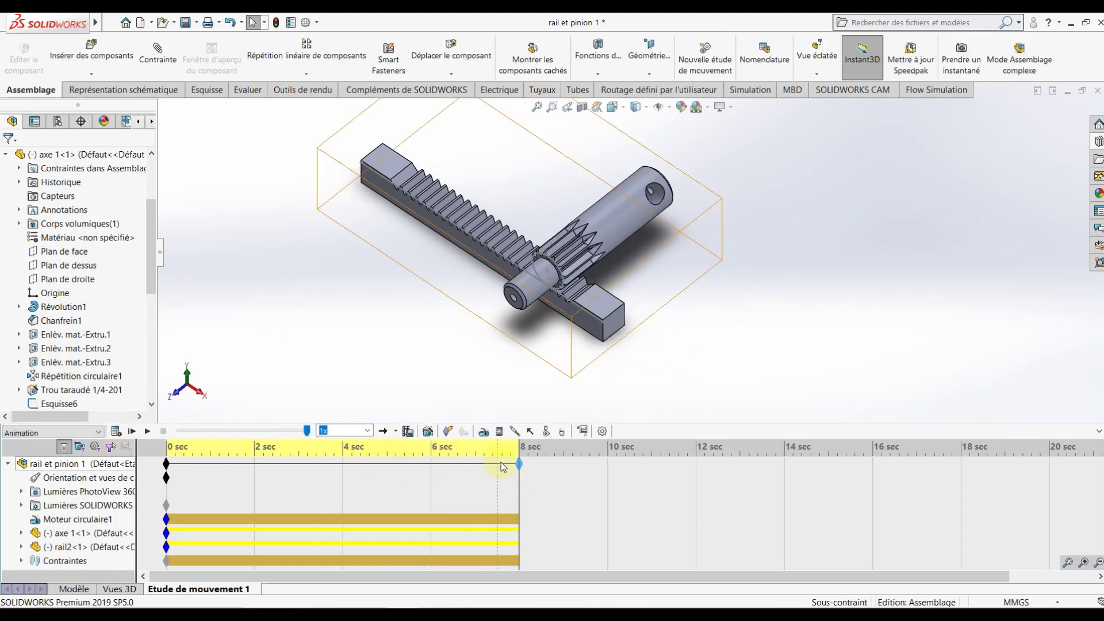
left_click_drag(564, 471, 564, 470)
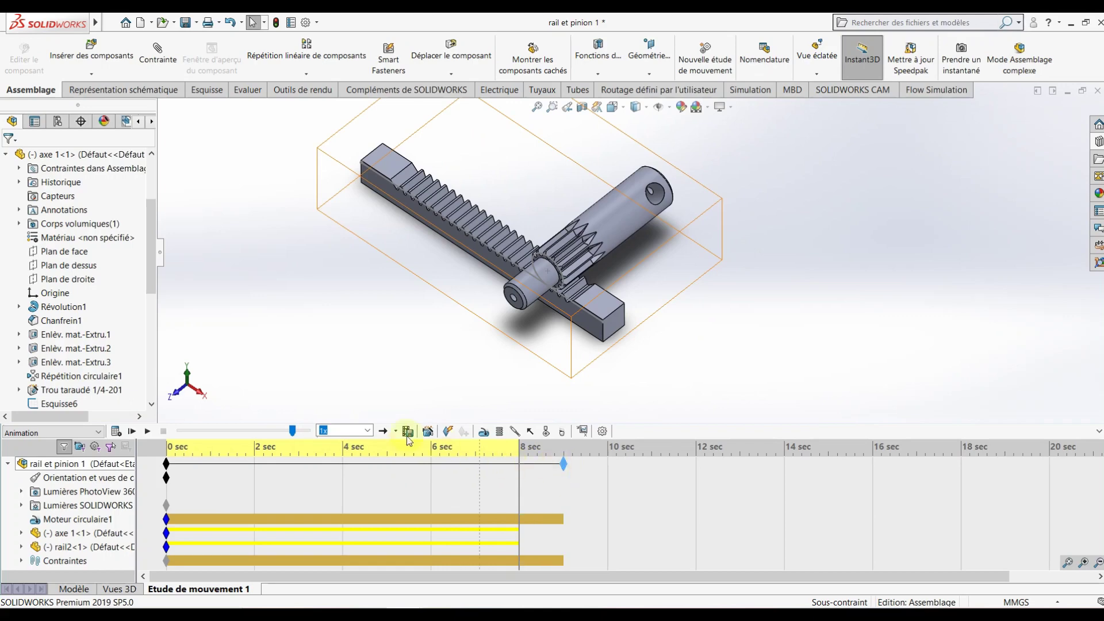
left_click(117, 432)
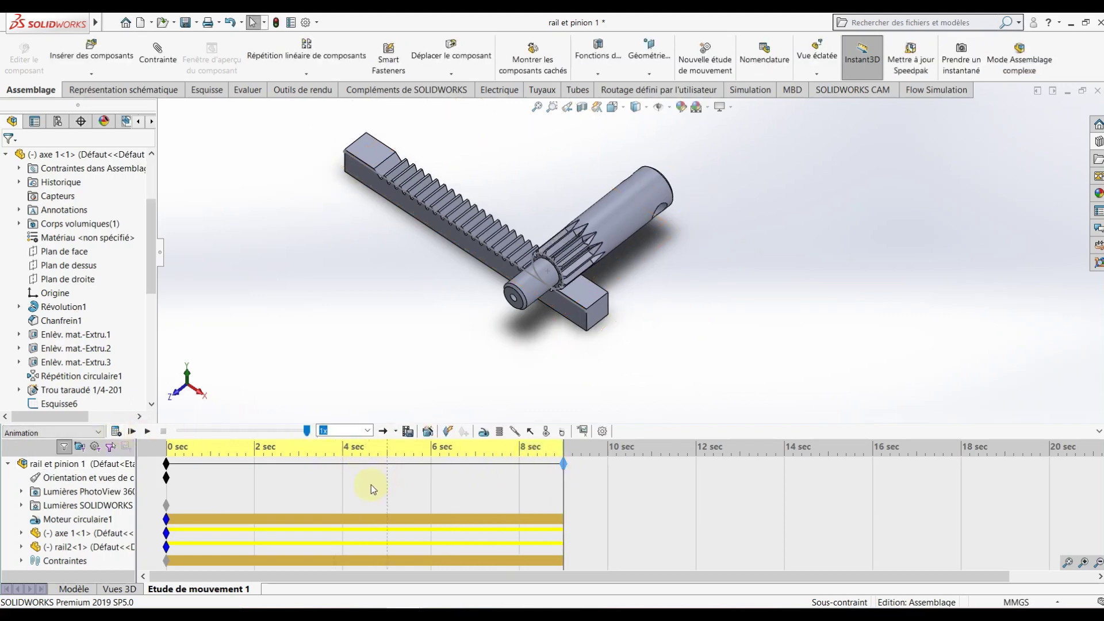
left_click(275, 436)
left_click(132, 432)
Add rotary motor Moteur circulaire3 on axe 1's cylindrical face with an edited speed
left_click(483, 431)
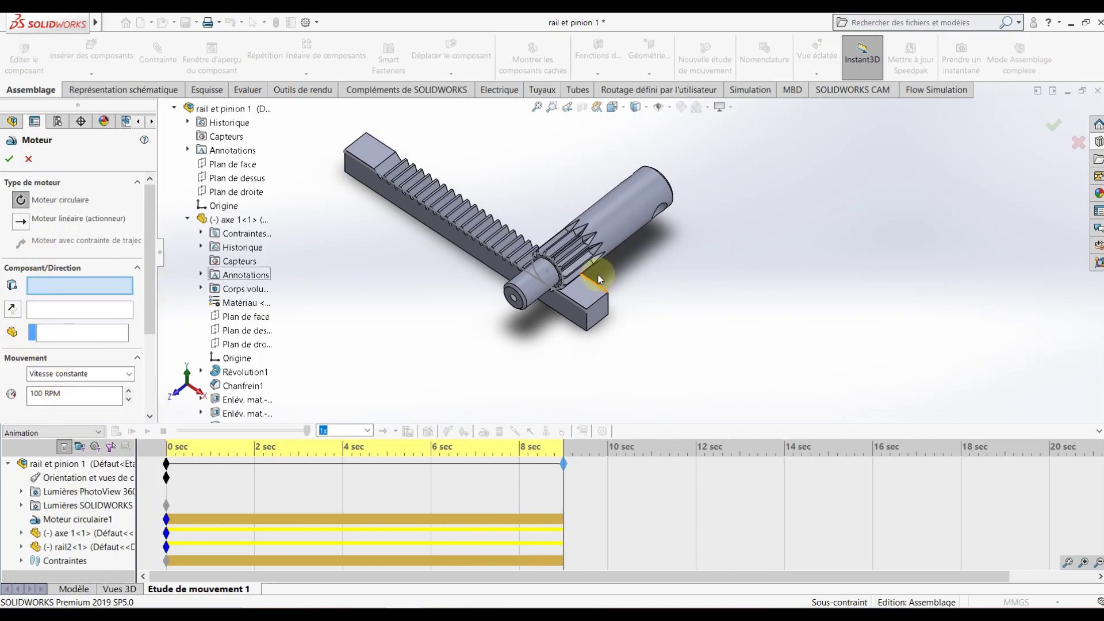
left_click(530, 291)
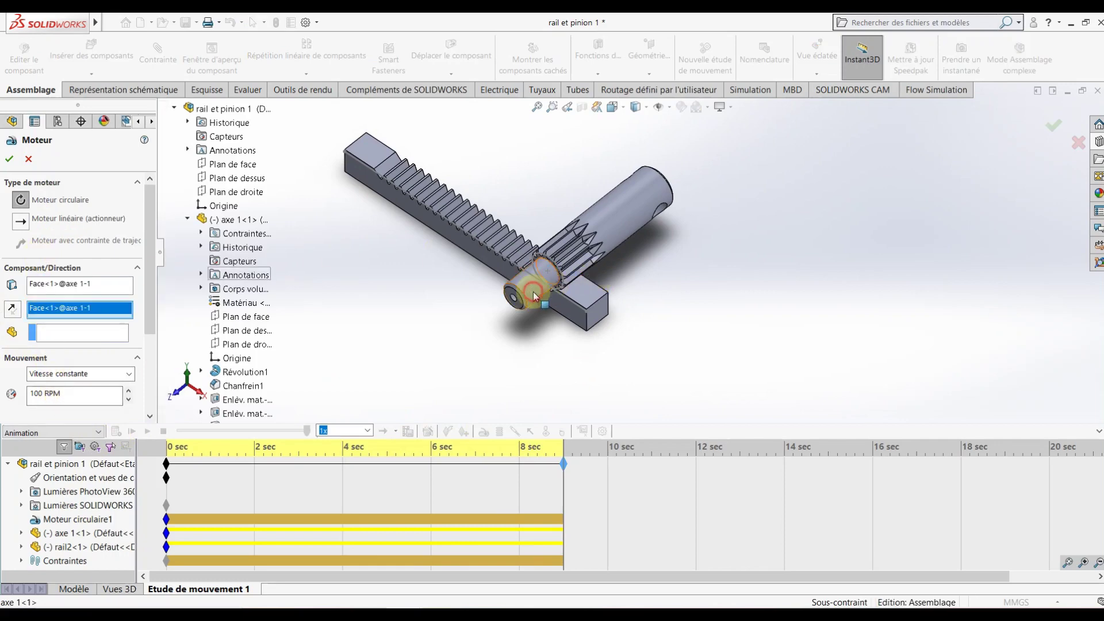
left_click(39, 394)
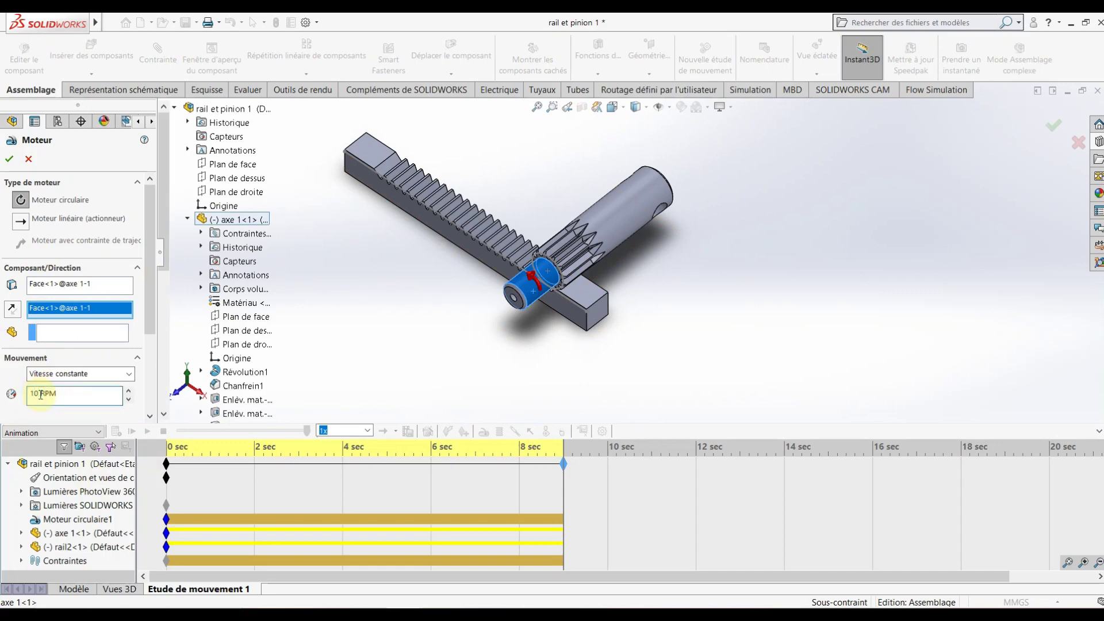
left_click(11, 159)
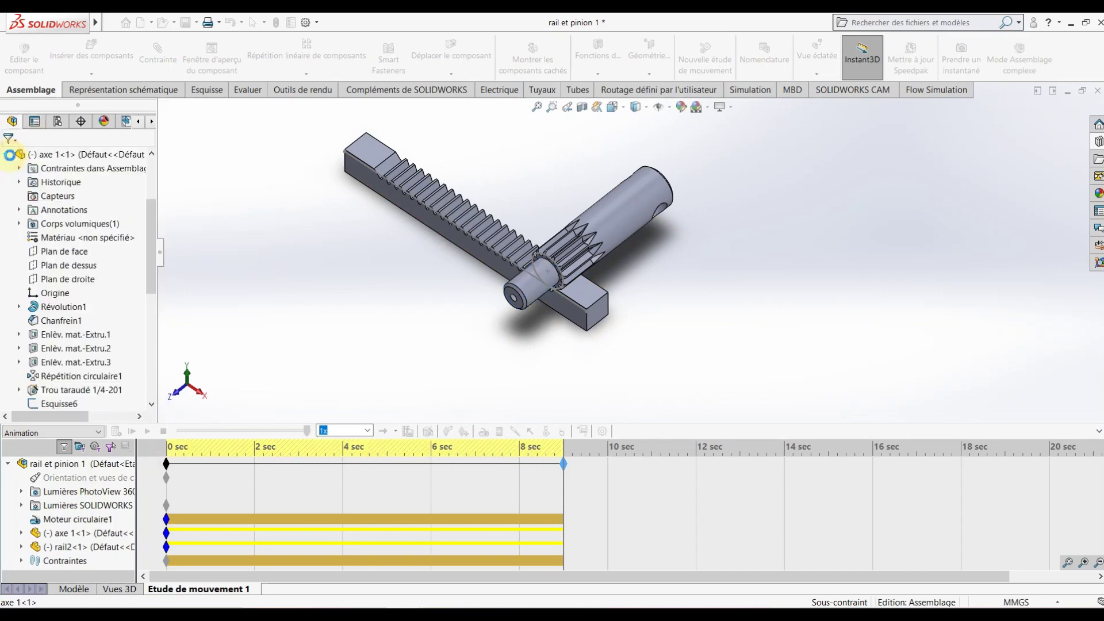
left_click(166, 519)
Extend the motion study end time from 9 s to 18 s, keeping Moteur circulaire1 starting near 0 s
left_click(533, 497)
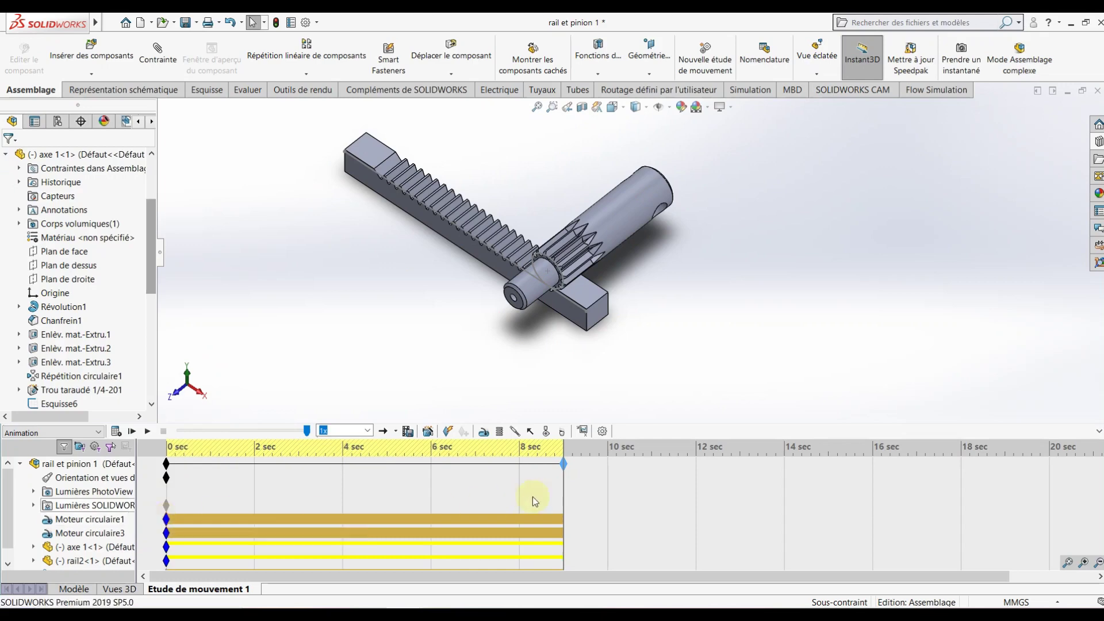
left_click(563, 463)
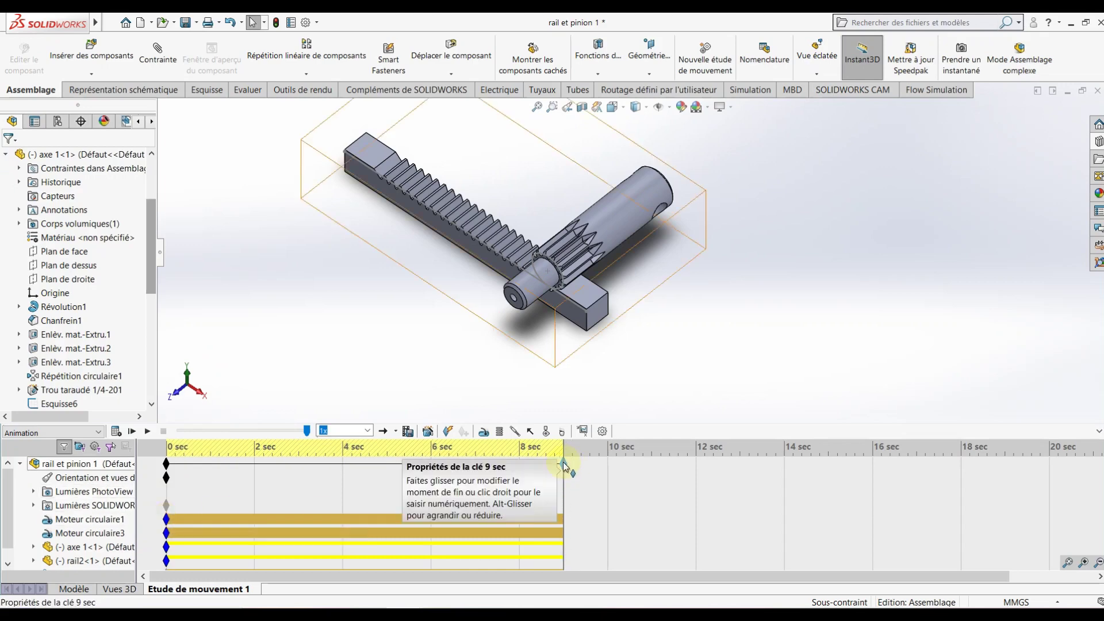
left_click_drag(565, 466, 956, 478)
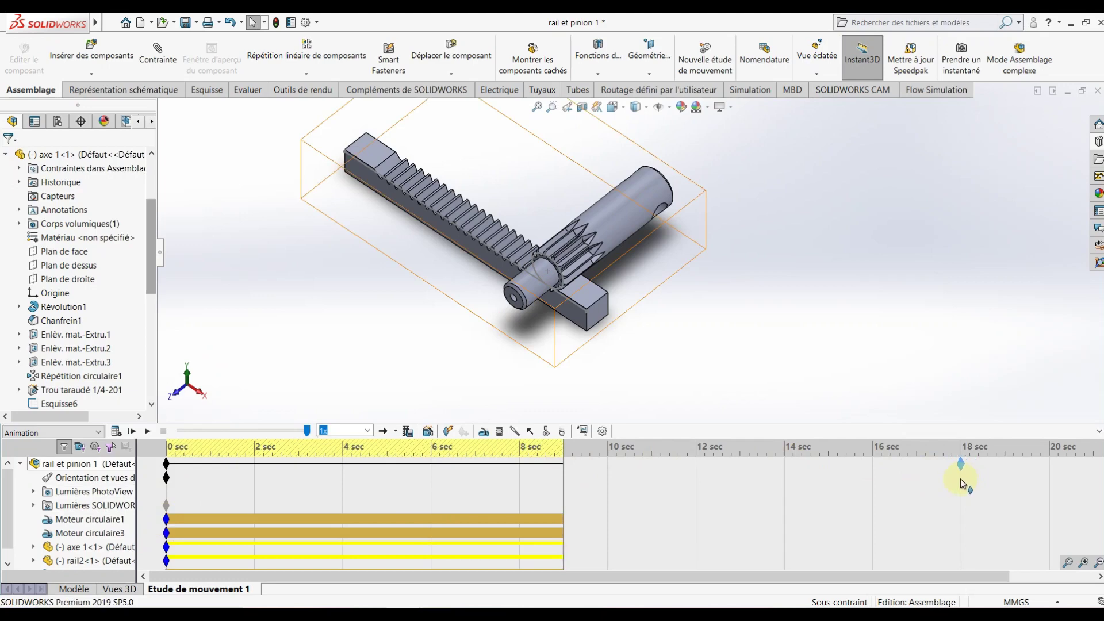
left_click_drag(166, 533, 236, 524)
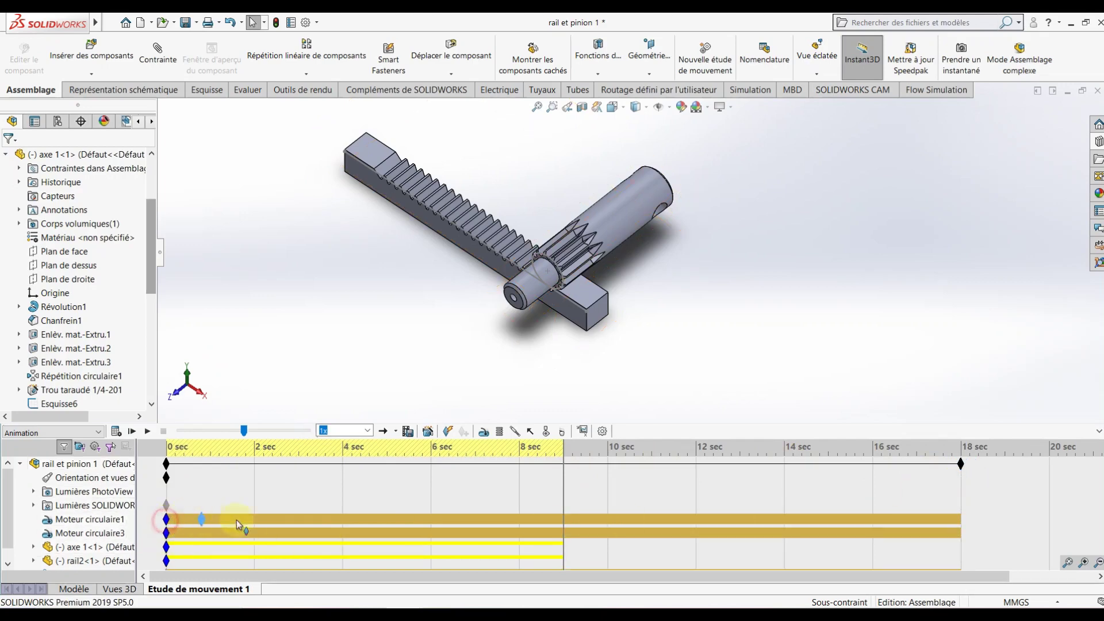
left_click_drag(560, 527, 561, 527)
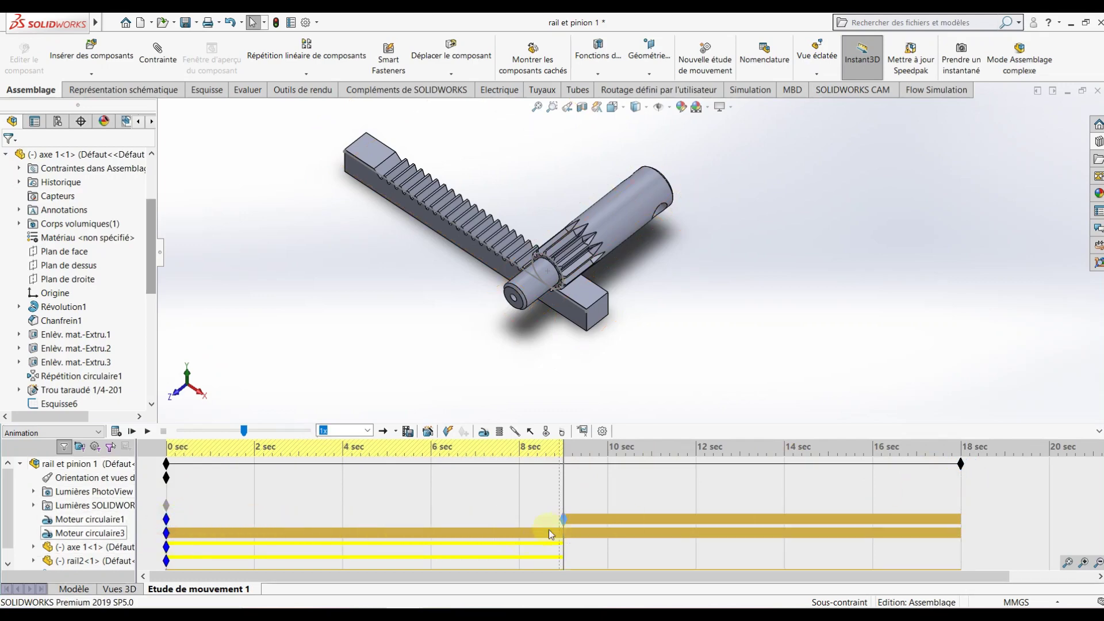
left_click_drag(166, 533, 168, 535)
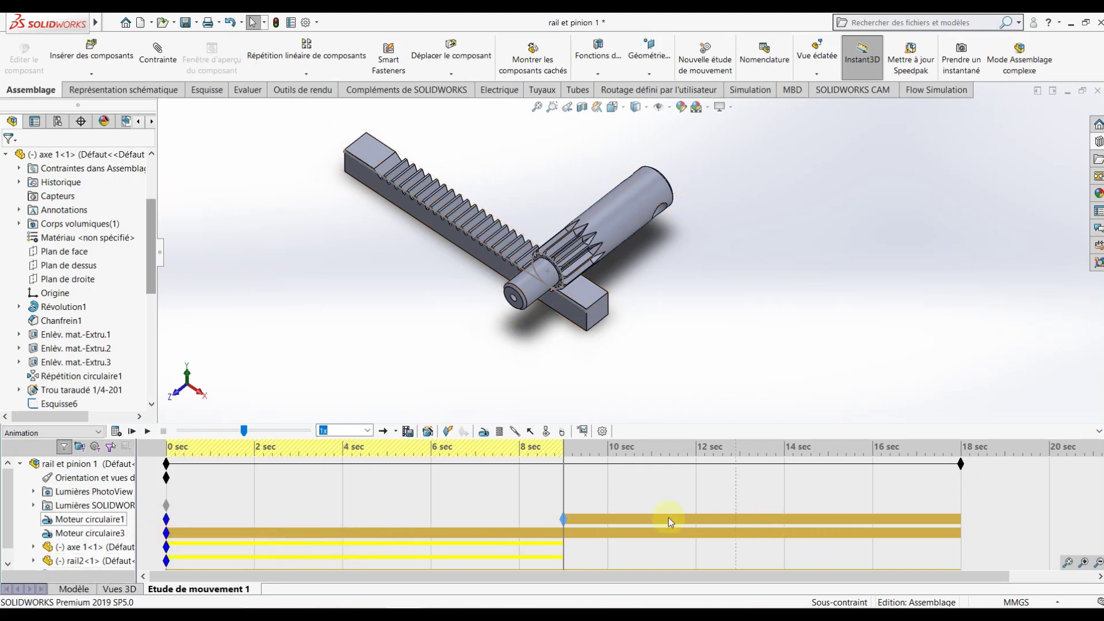
left_click_drag(461, 520, 167, 519)
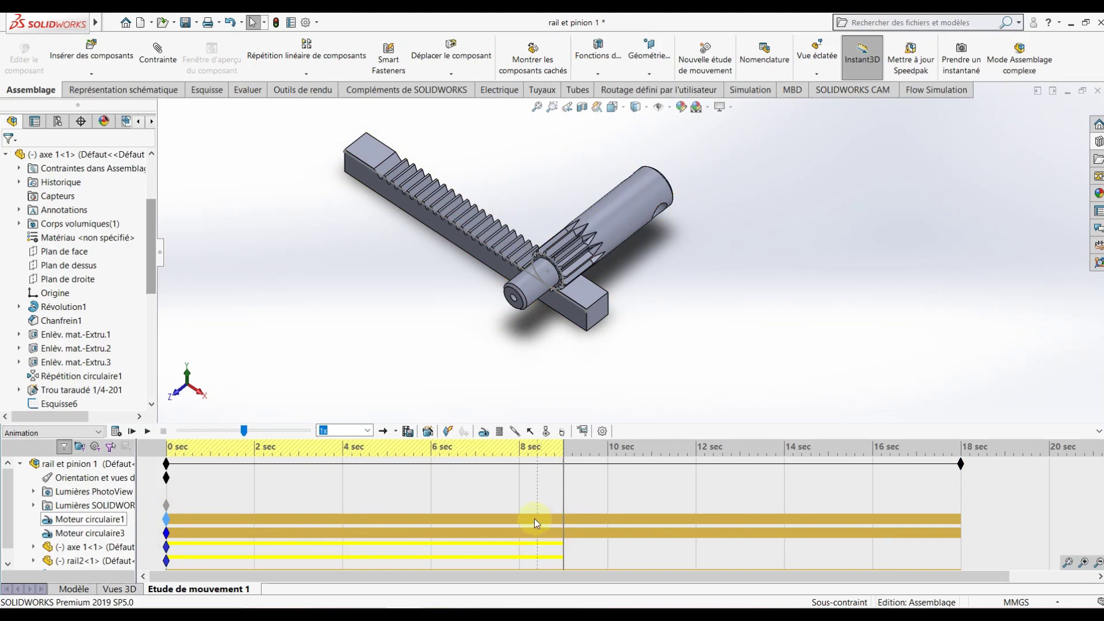
Turn Moteur circulaire1 off with a Désactivée key at 9 s; start Moteur circulaire3 at 9 s
right_click(565, 517)
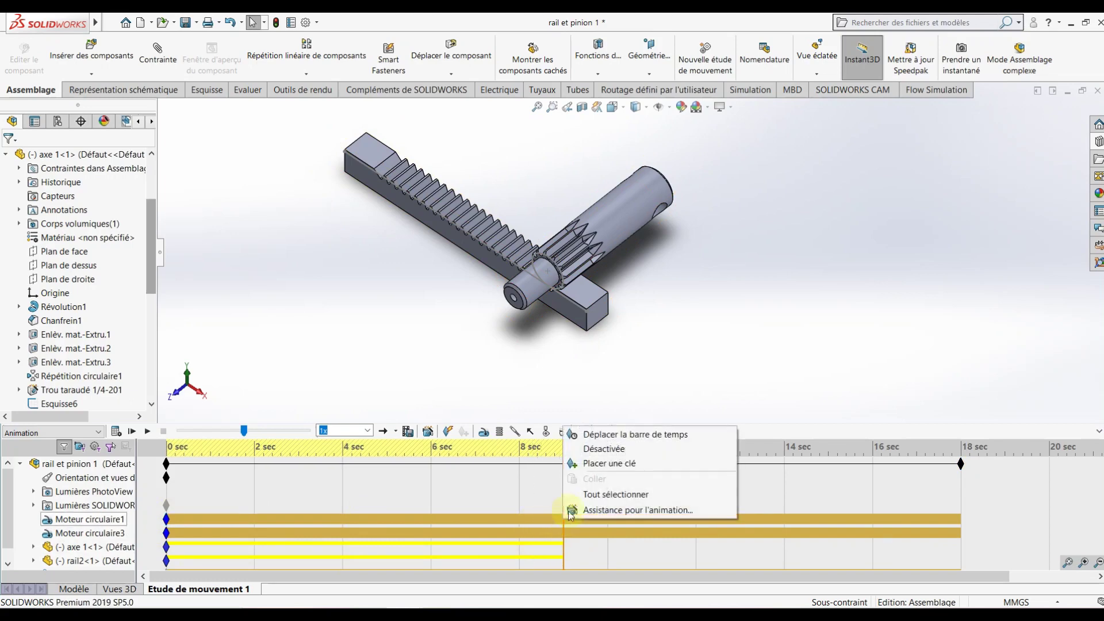
left_click(598, 463)
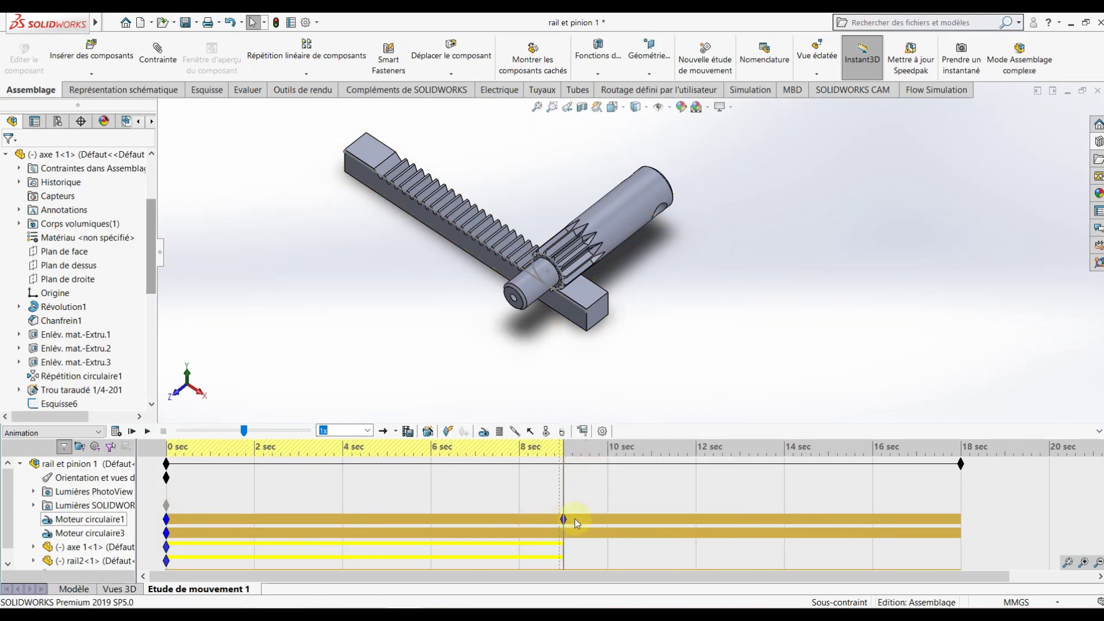
right_click(563, 520)
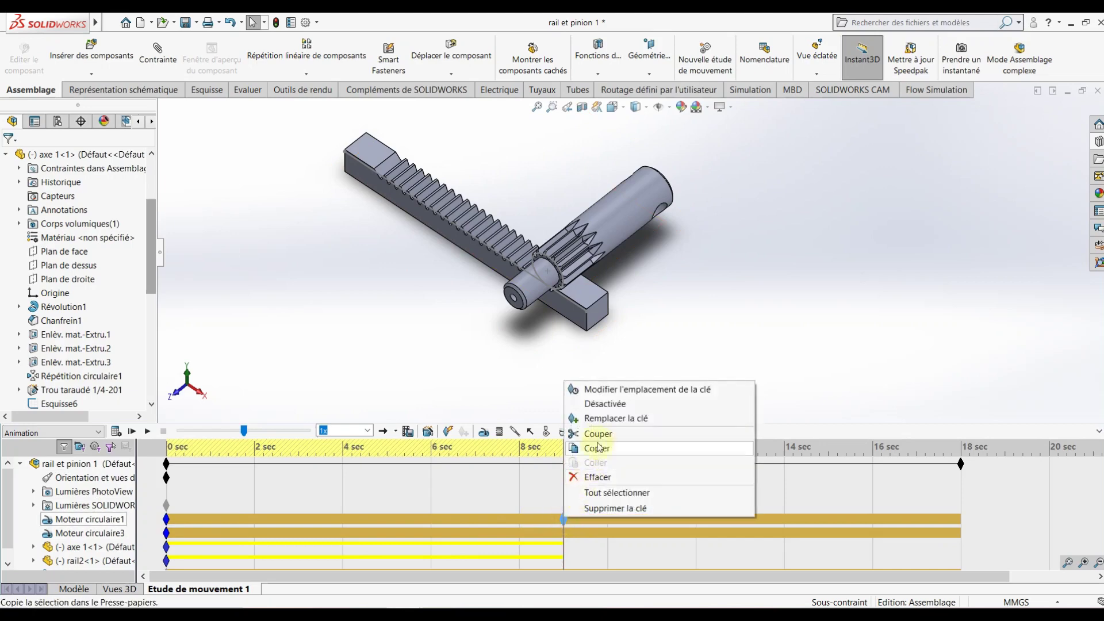
left_click(605, 404)
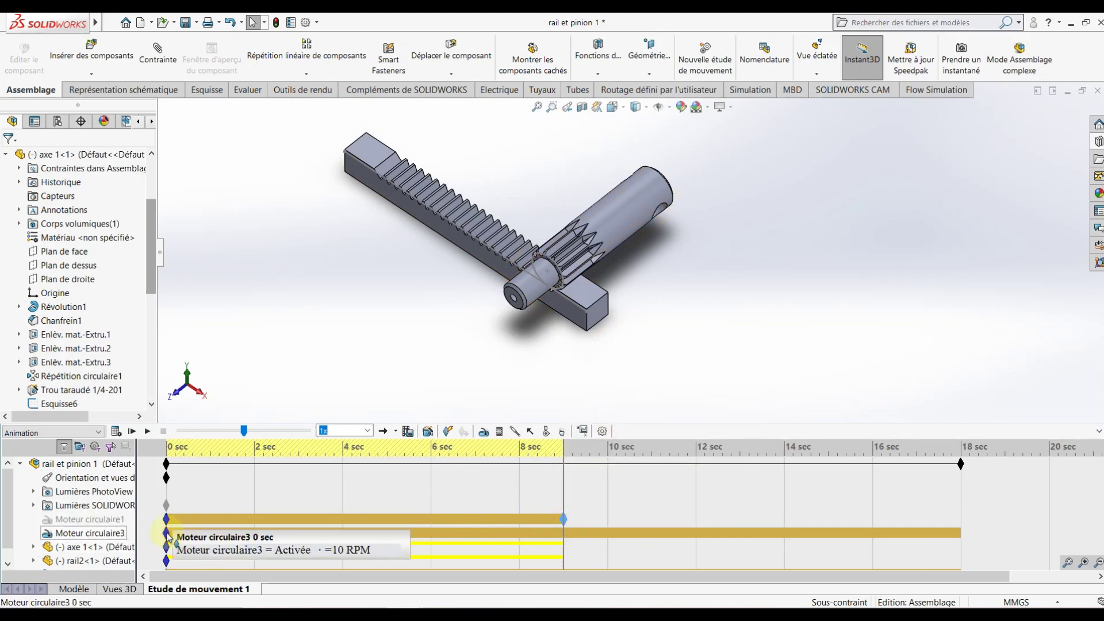
left_click_drag(167, 533, 284, 541)
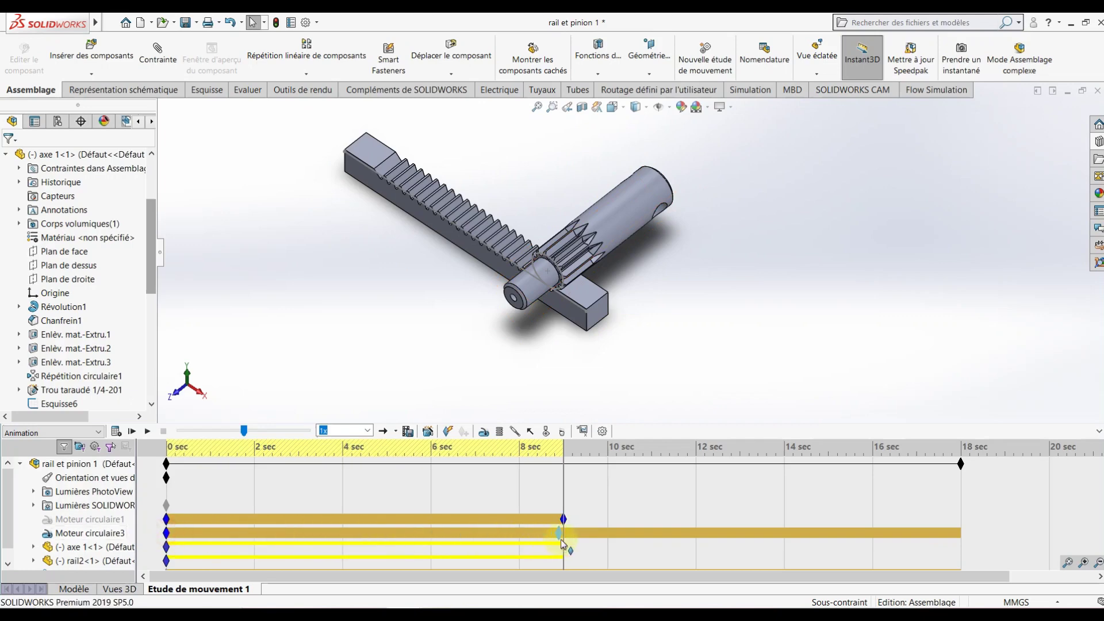
left_click_drag(565, 539, 564, 540)
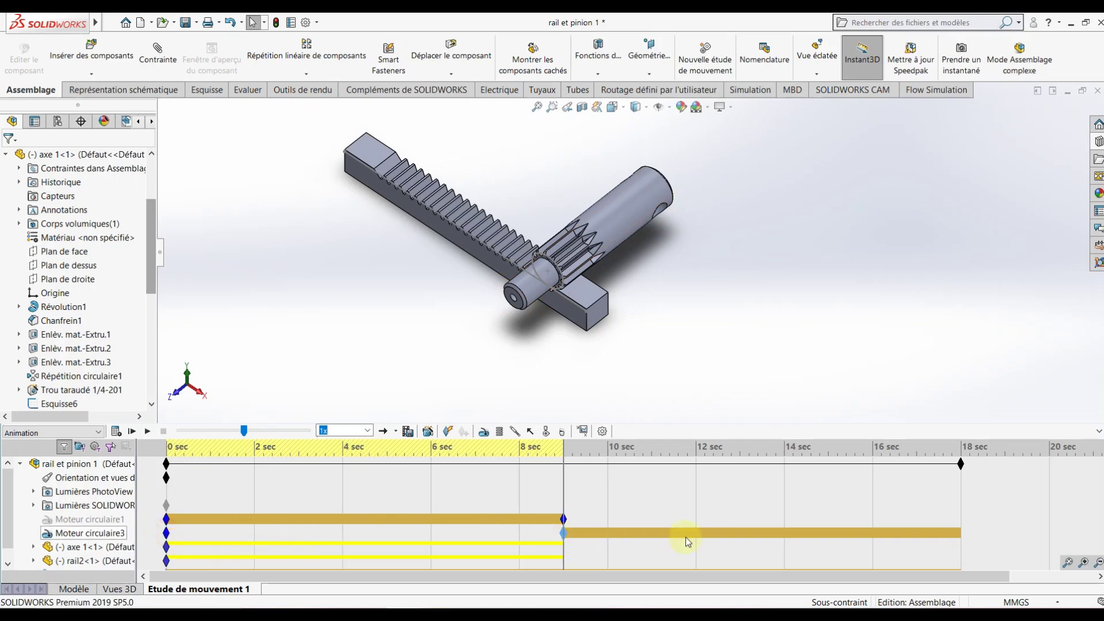
Run Calculer to recompute the 18 s study with both motors in sequence
left_click(117, 432)
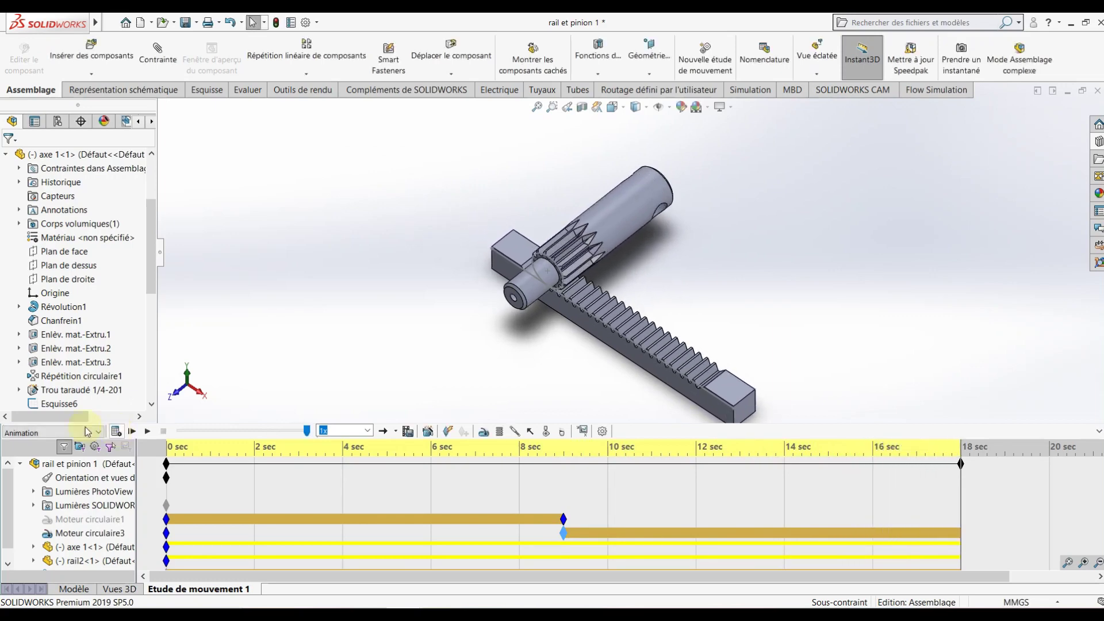
Save the animation as Microsoft AVI file 'rail et pinion 1 video'
left_click(409, 432)
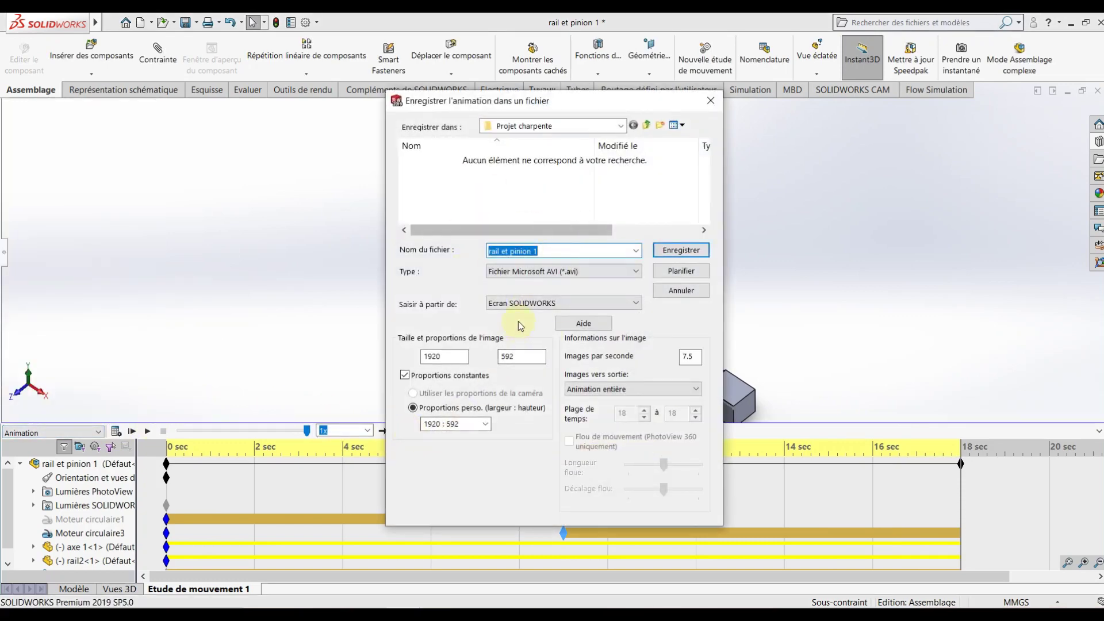
left_click(586, 272)
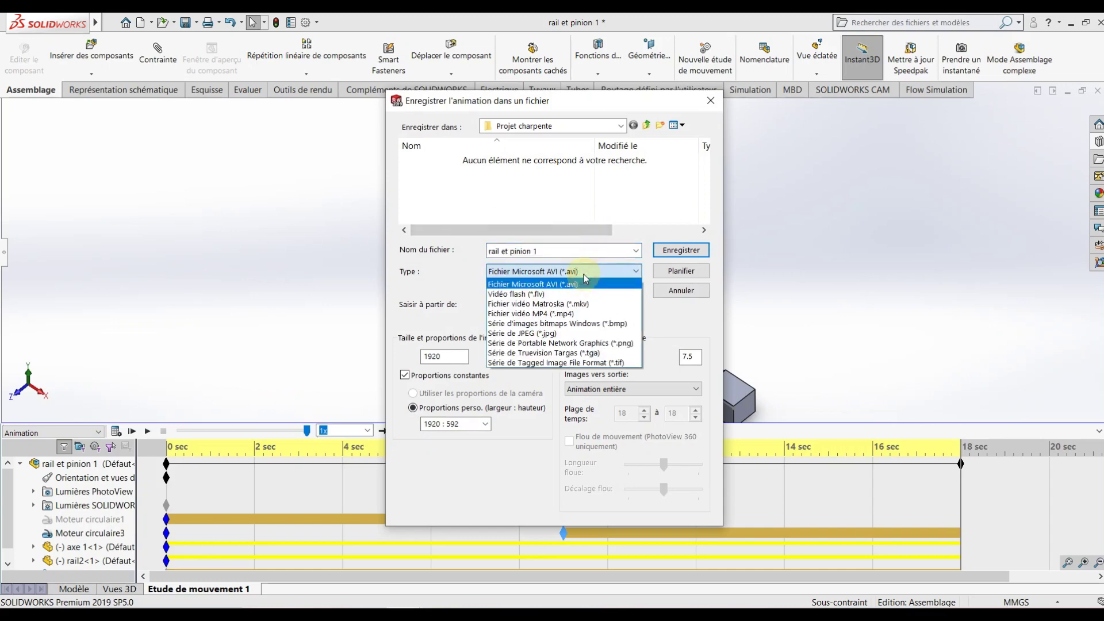
left_click(585, 281)
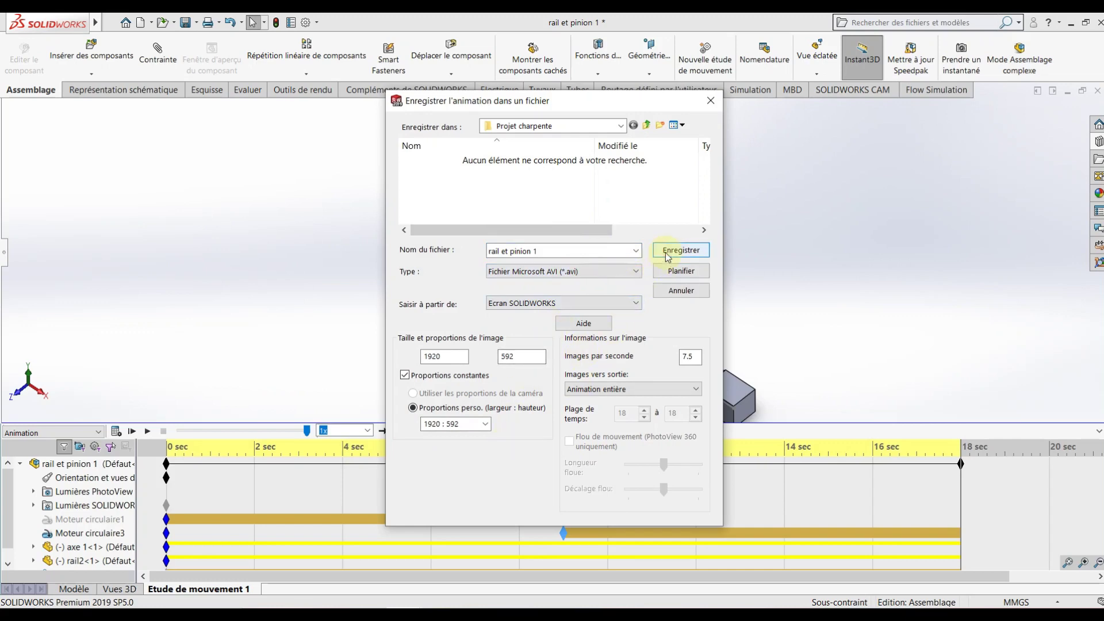
left_click(565, 249)
type("video")
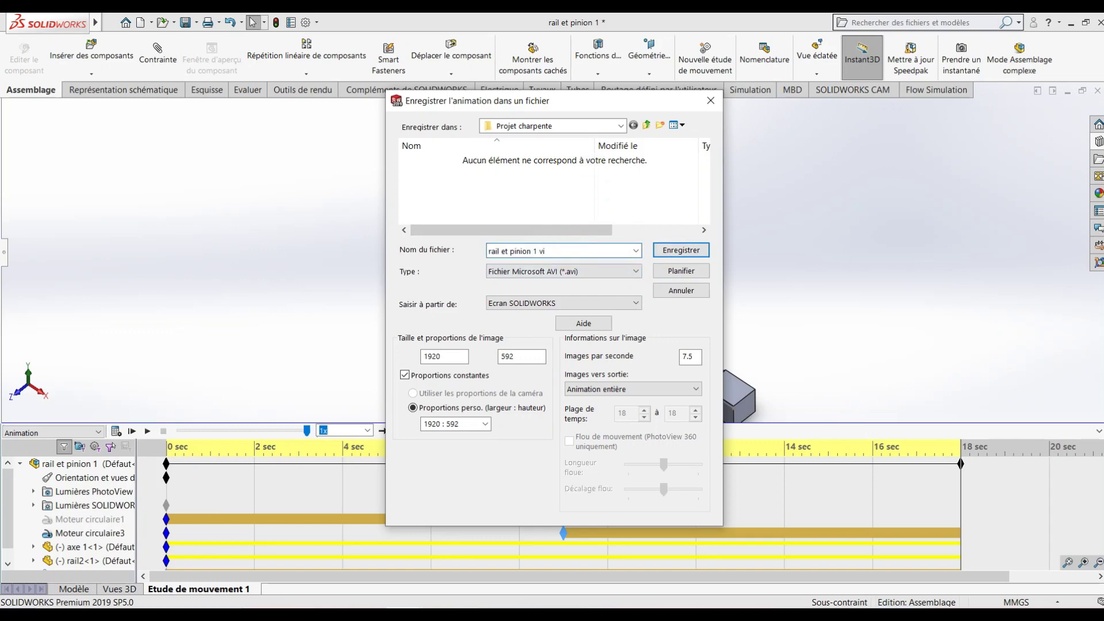
left_click(686, 252)
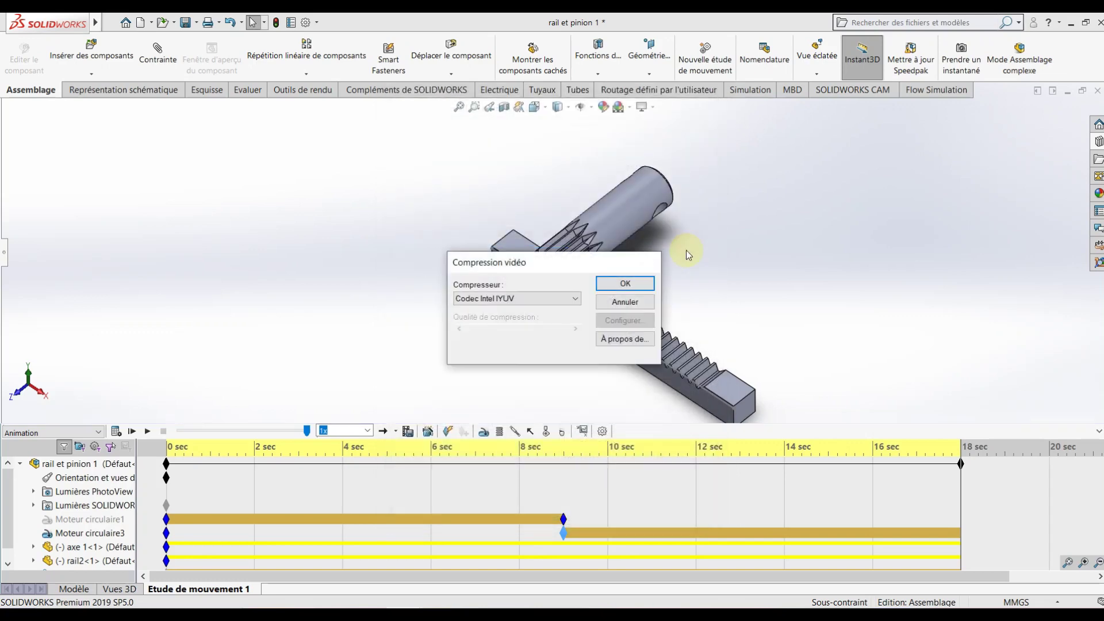
Accept the default Intel IYUV video compression codec
key("Return")
key("Return")
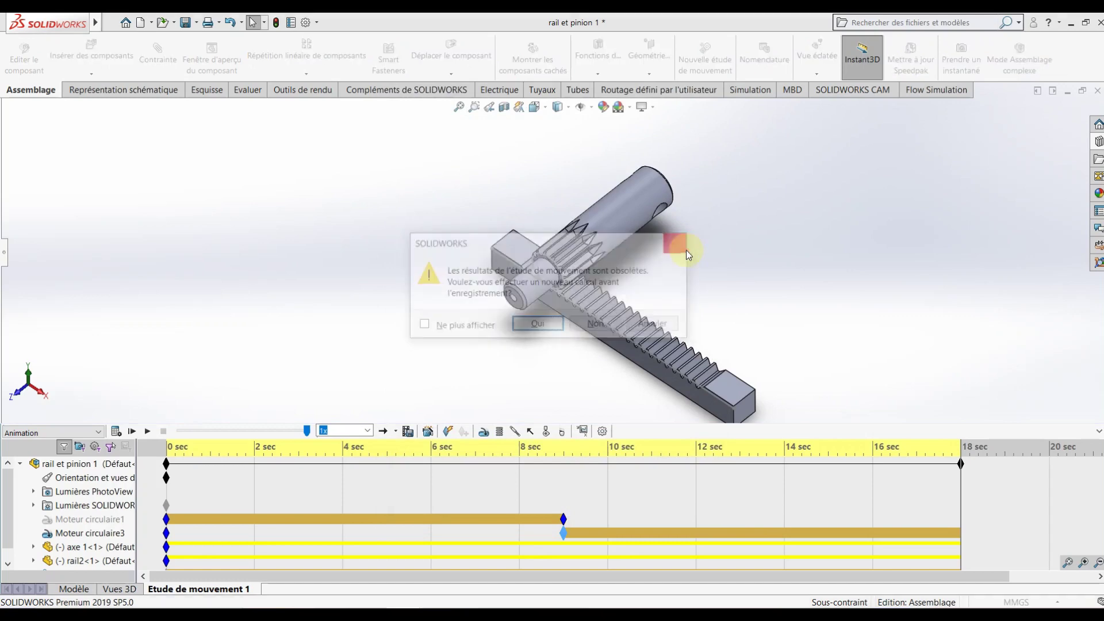